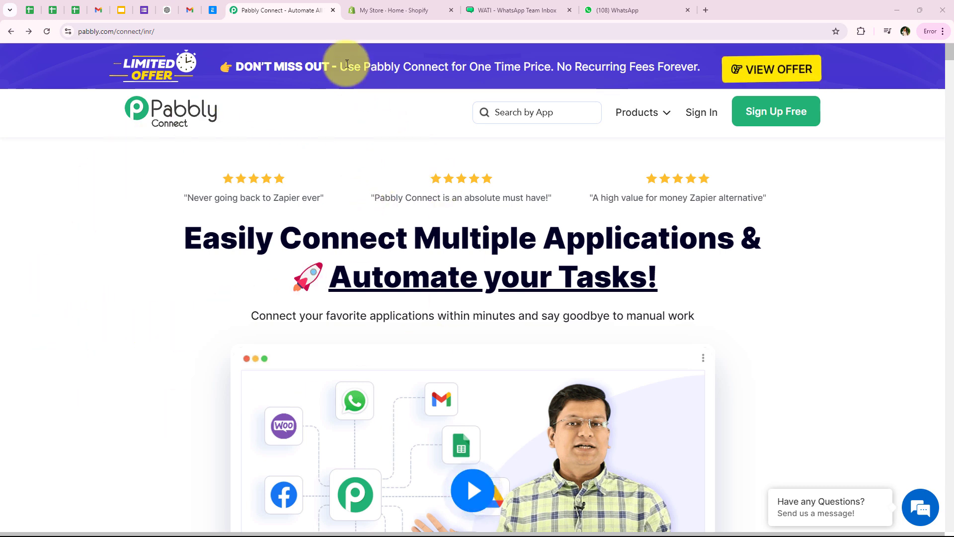
# Sign in to Pabbly and open the Pabbly Connect dashboard from All Pabbly Apps
pyautogui.click(319, 32)
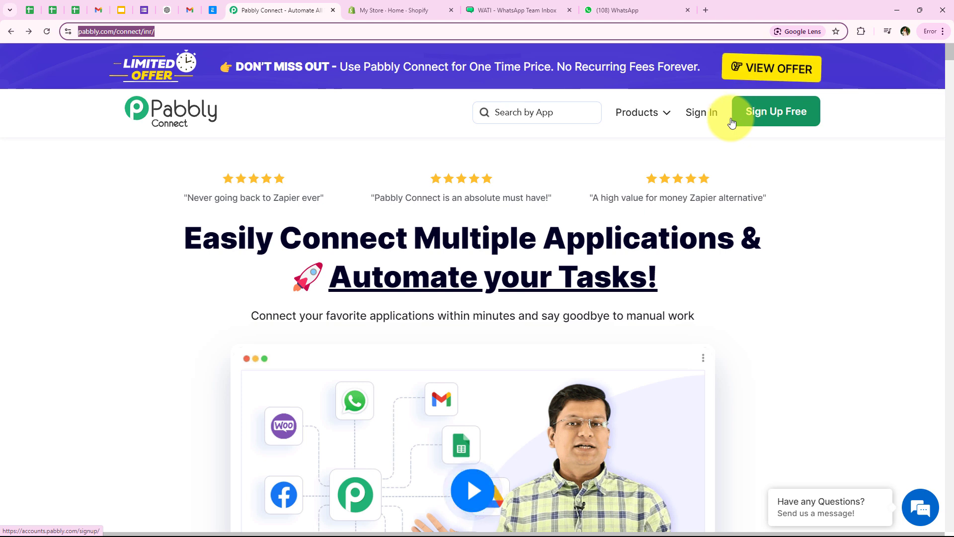
pyautogui.click(689, 114)
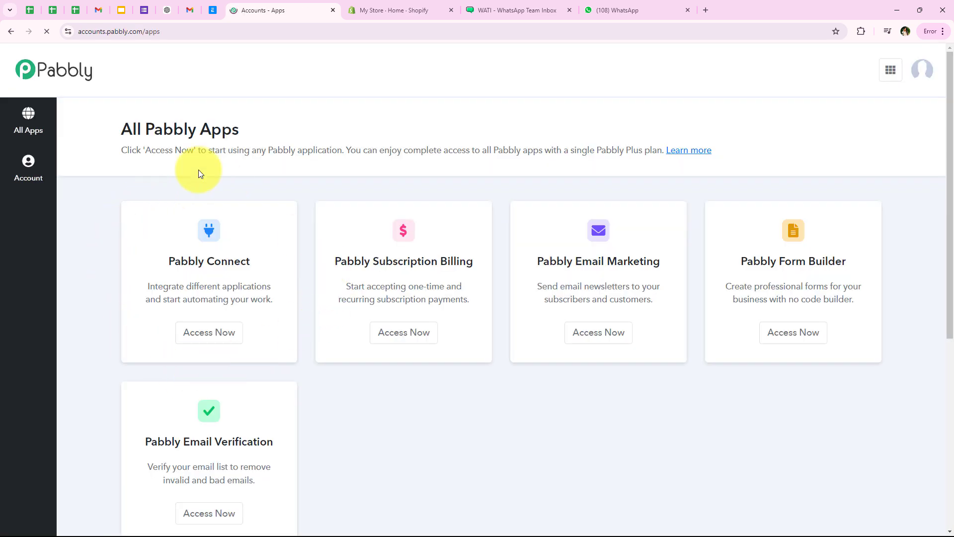
pyautogui.moveTo(124, 130); pyautogui.dragTo(243, 130)
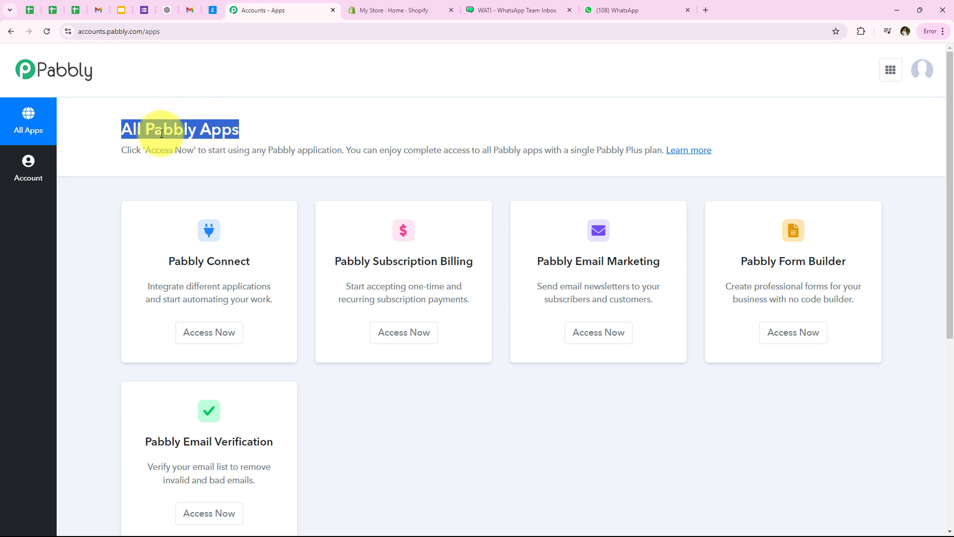
pyautogui.moveTo(168, 258); pyautogui.dragTo(276, 229)
pyautogui.scroll(-1, 249, 246)
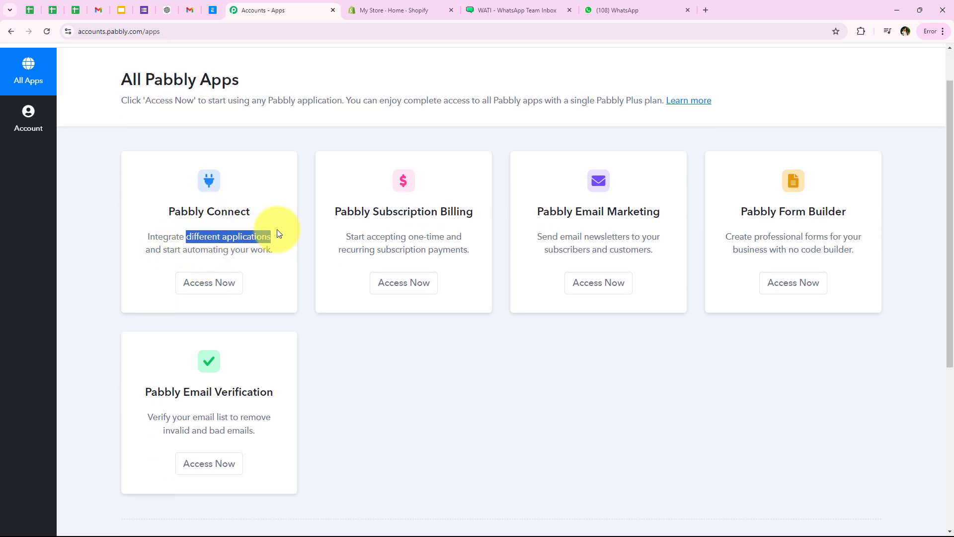
pyautogui.click(222, 293)
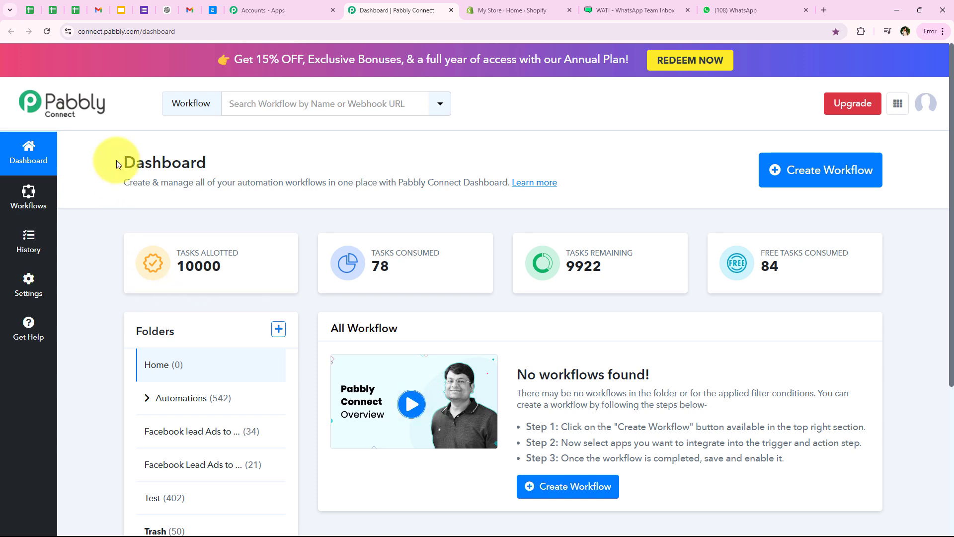
pyautogui.moveTo(117, 160); pyautogui.dragTo(210, 150)
# Start a new workflow and place it in the Automations folder
pyautogui.click(173, 159)
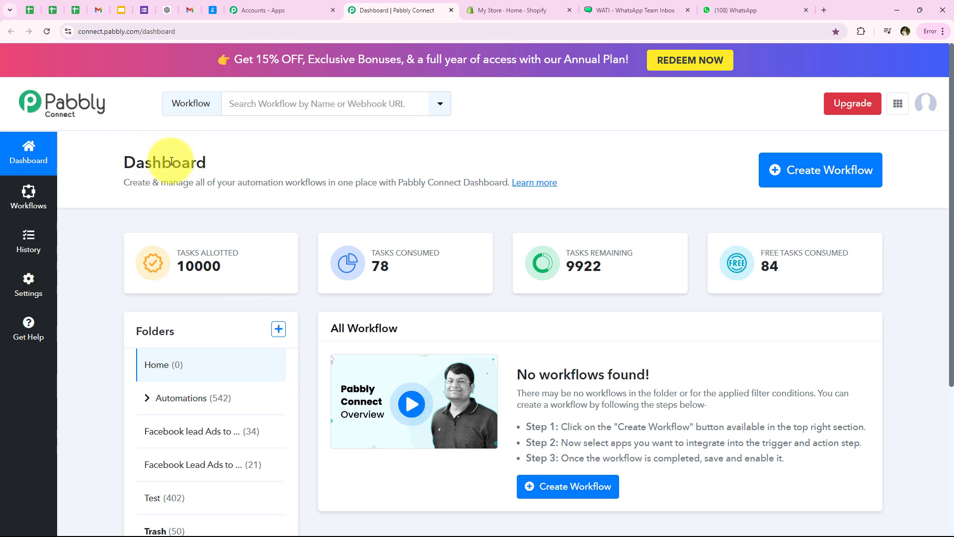
pyautogui.click(804, 188)
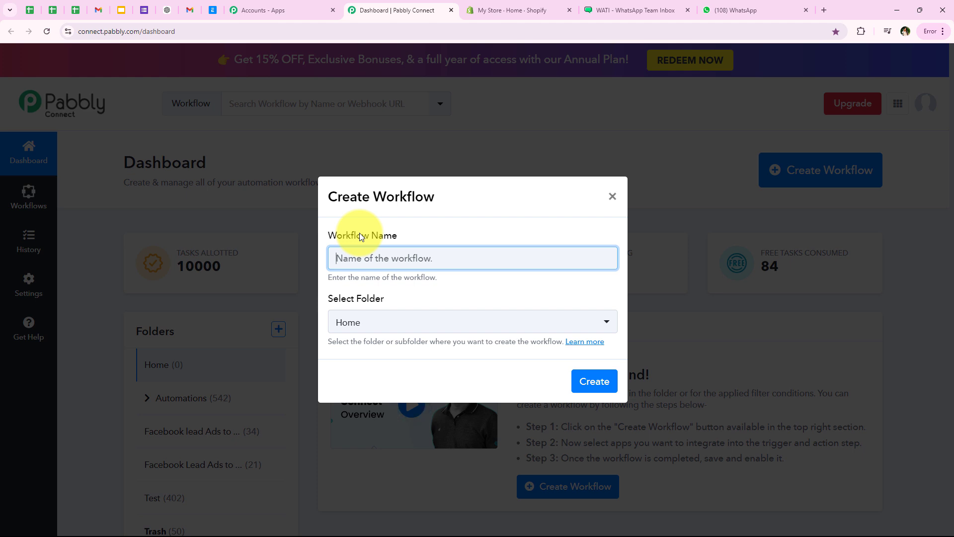
pyautogui.click(358, 321)
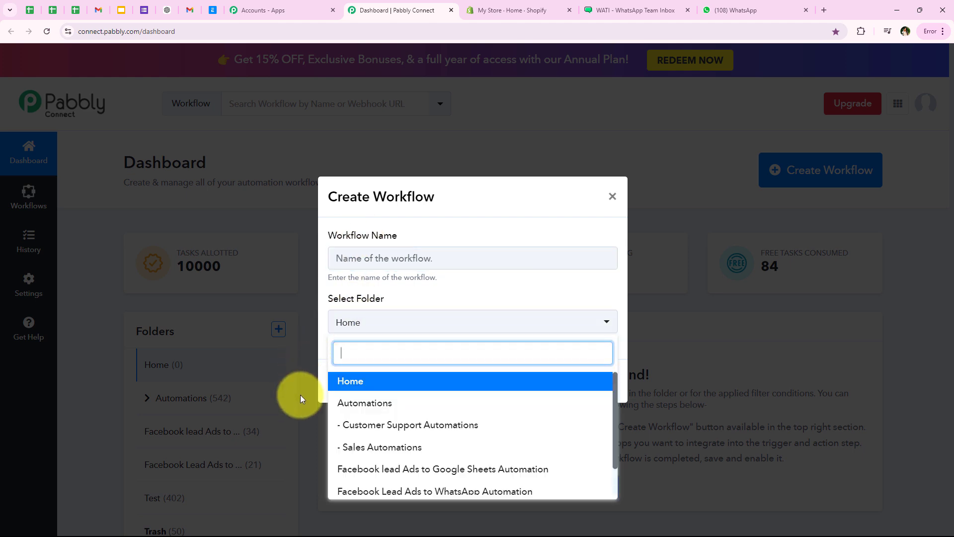
pyautogui.click(466, 411)
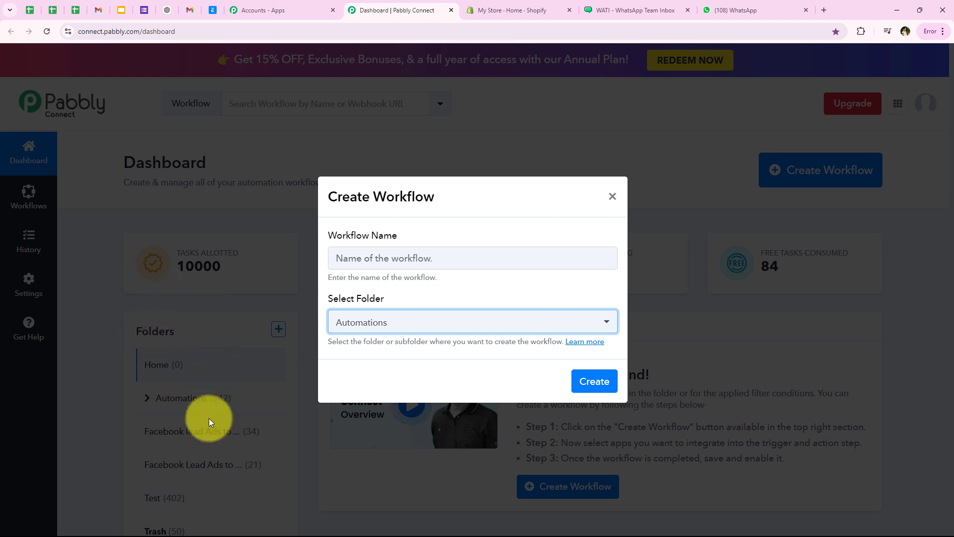
pyautogui.moveTo(362, 343); pyautogui.dragTo(389, 345)
pyautogui.doubleClick(411, 341)
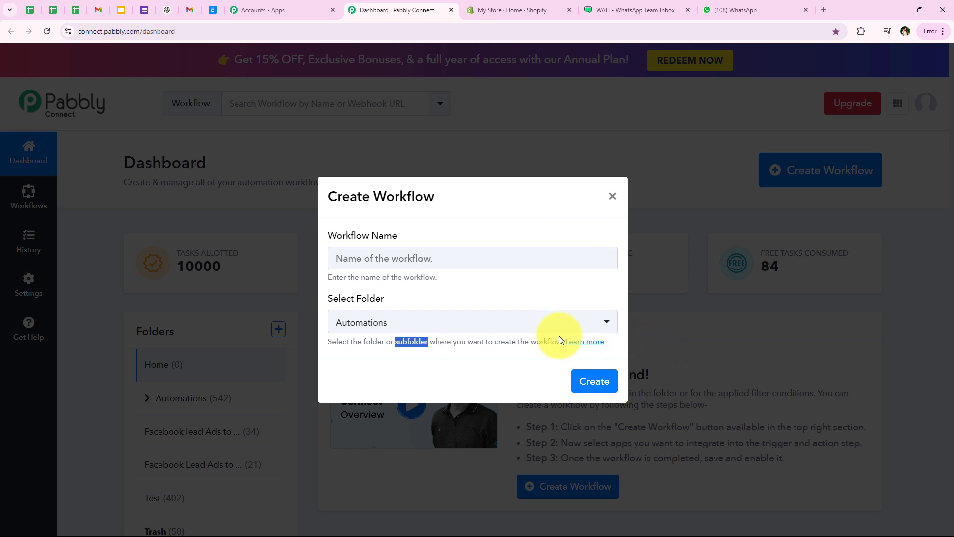
pyautogui.click(440, 380)
# Paste the Shopify abandoned cart recovery messages workflow name and create the workflow
pyautogui.moveTo(317, 234); pyautogui.dragTo(404, 226)
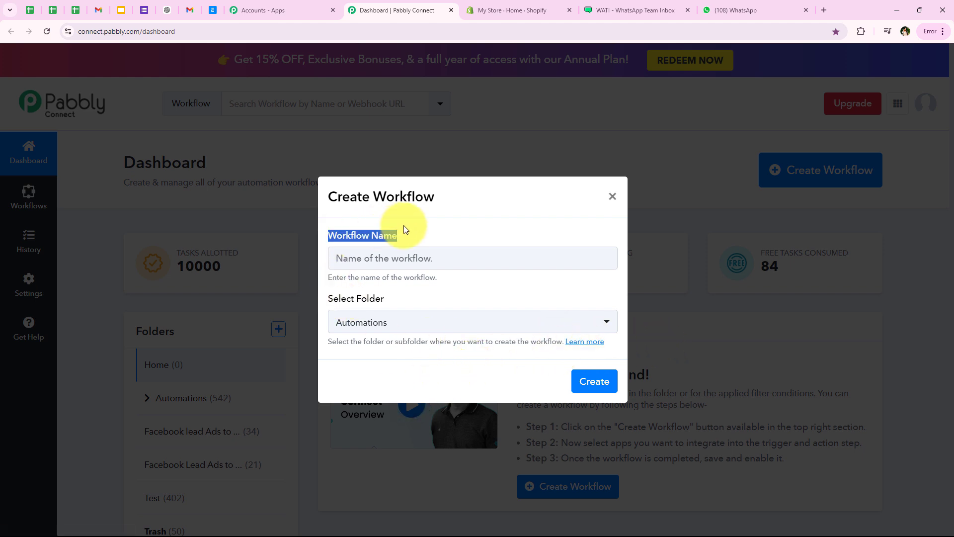
pyautogui.click(366, 257)
pyautogui.hotkey('ctrl', 'v')
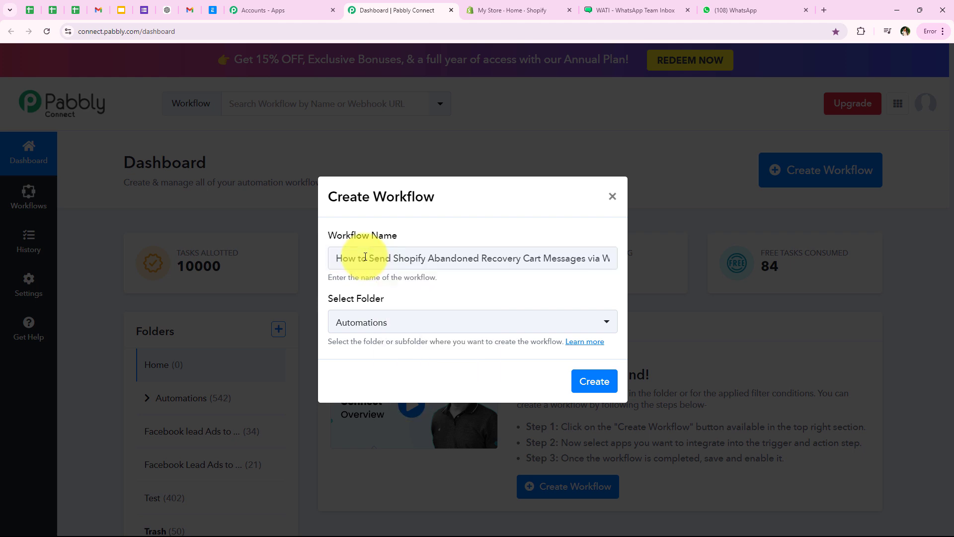
pyautogui.moveTo(369, 257); pyautogui.dragTo(627, 259)
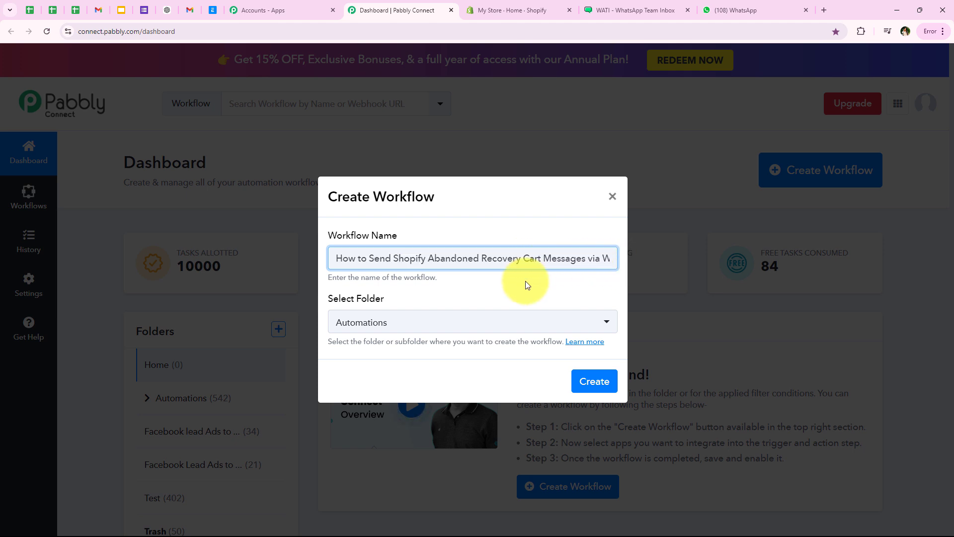
pyautogui.click(588, 382)
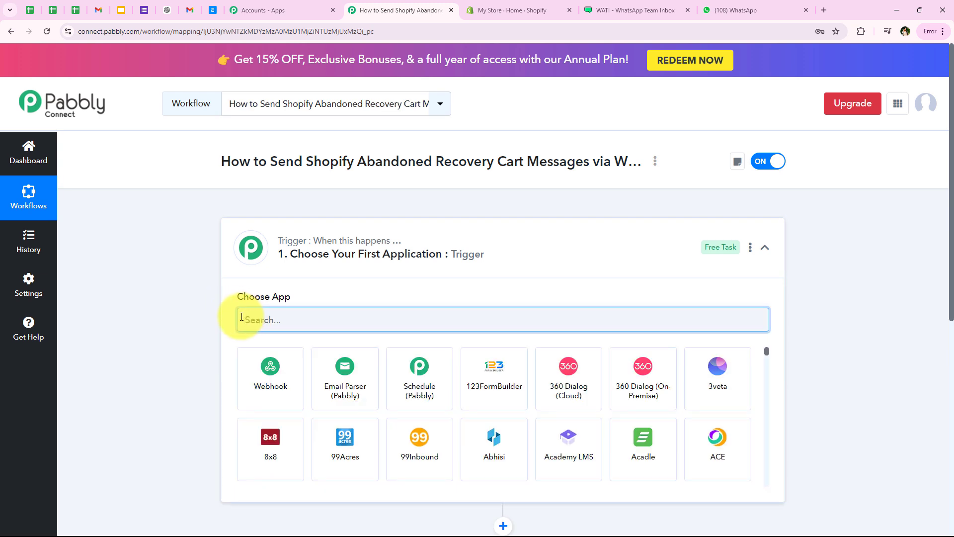
# Collapse the trigger step to show the empty trigger and action placeholders stacked
pyautogui.moveTo(250, 304)
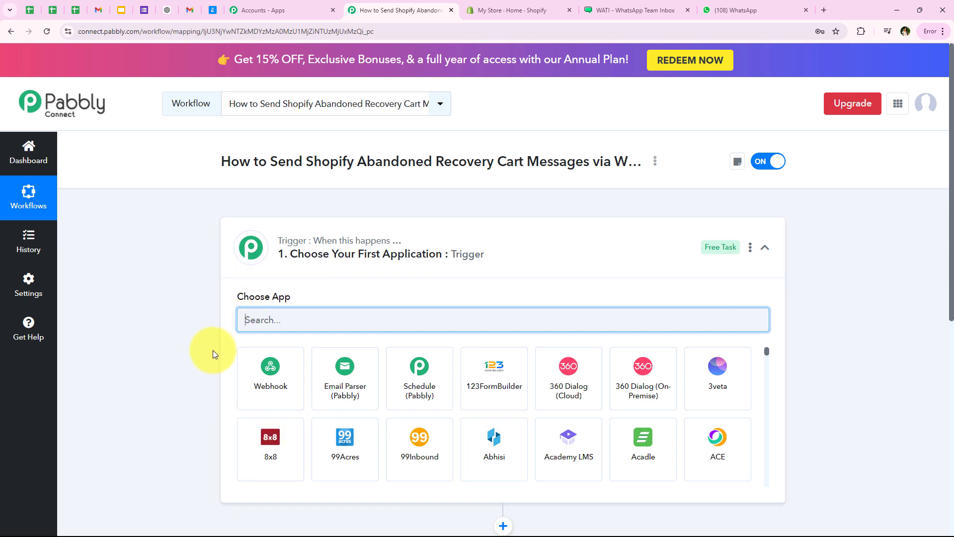
pyautogui.click(404, 251)
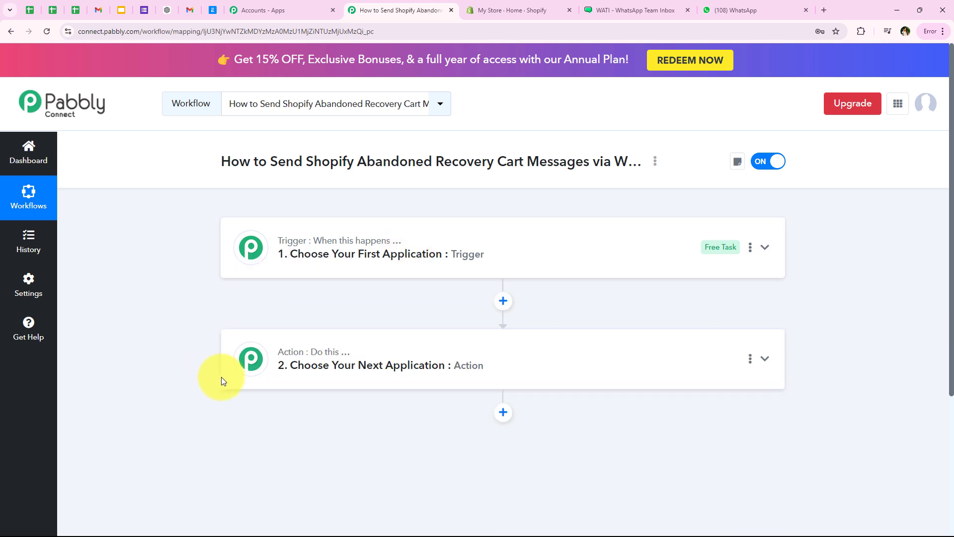
pyautogui.moveTo(268, 251)
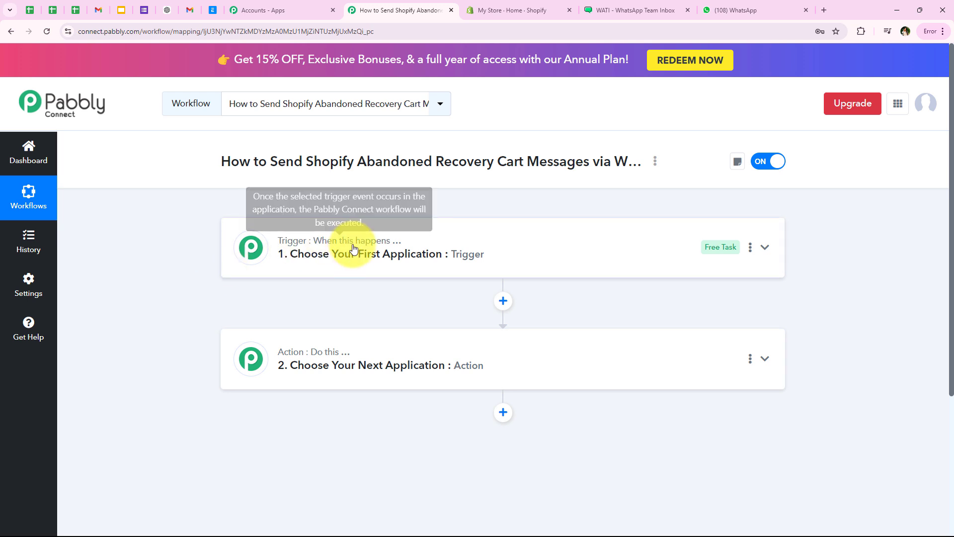
pyautogui.moveTo(273, 365)
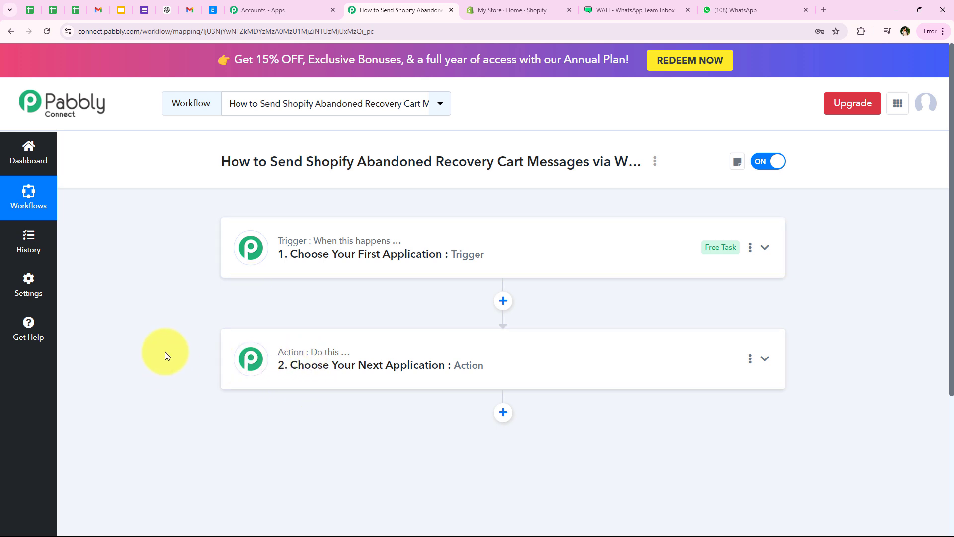
# Search for Shopify and set it as the trigger app
pyautogui.click(314, 276)
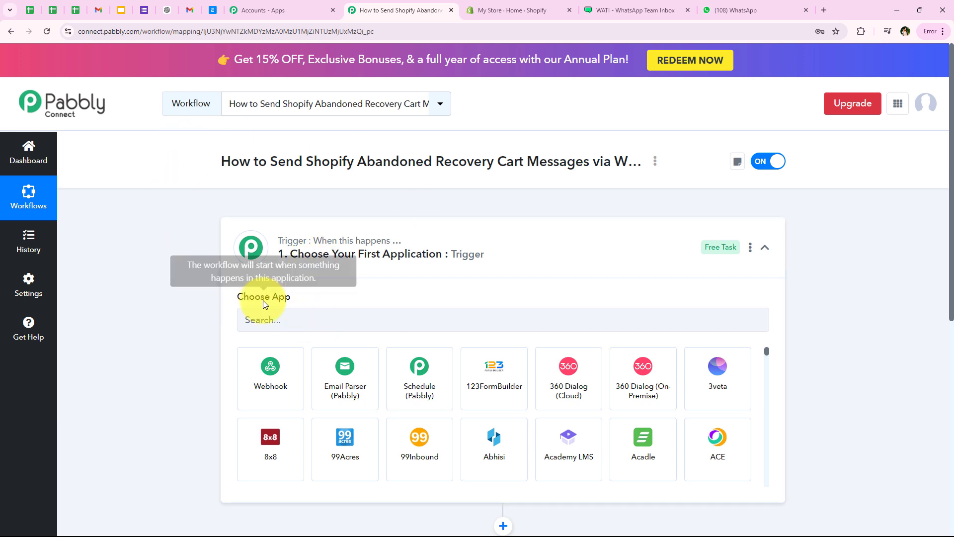
pyautogui.click(268, 320)
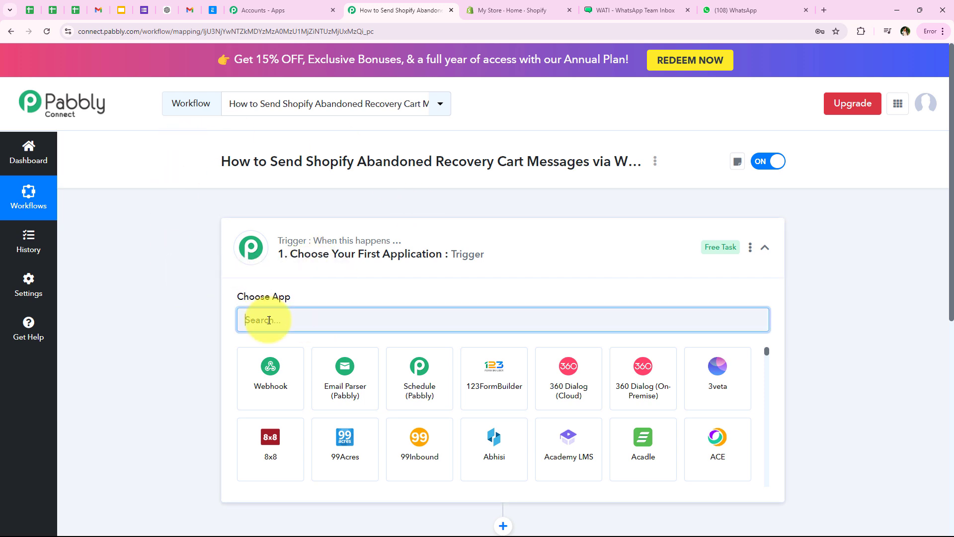
pyautogui.write('Sho')
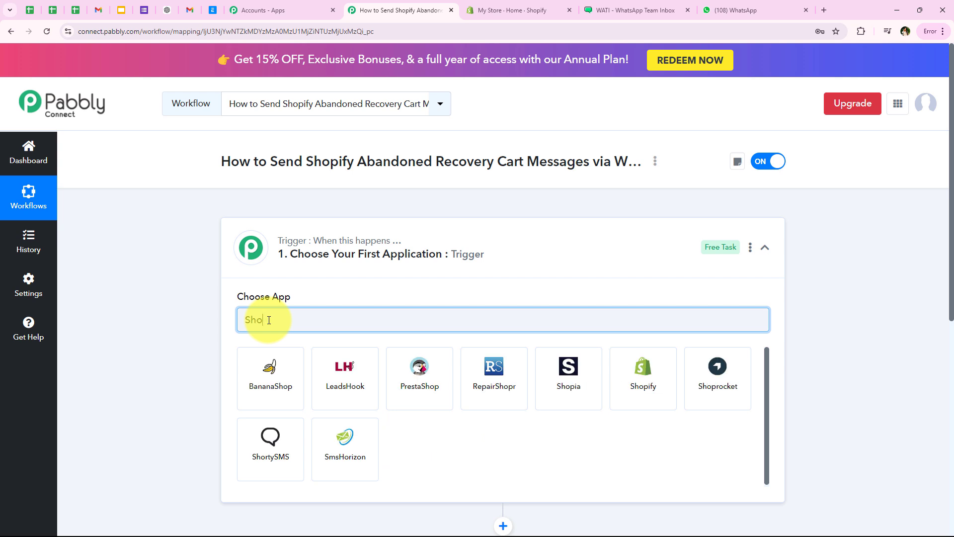
pyautogui.write('p')
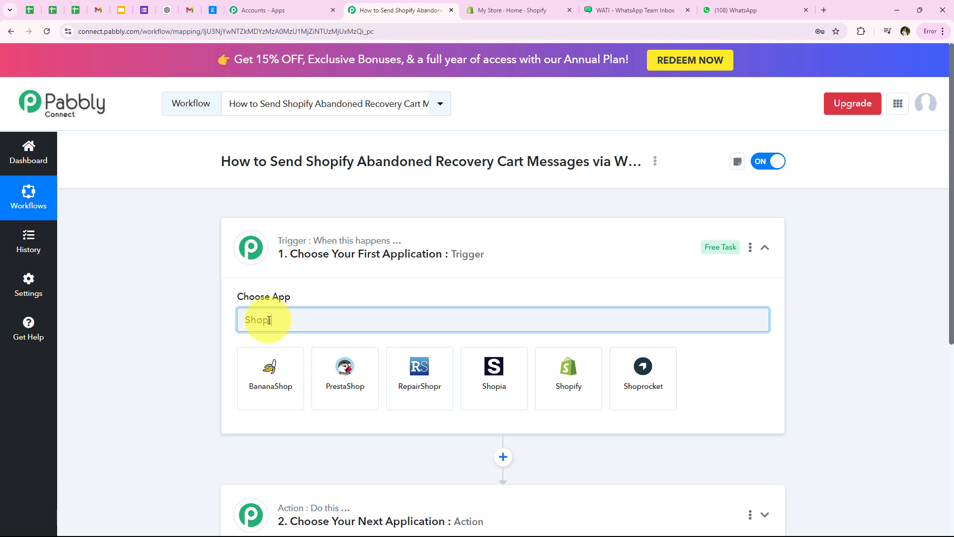
pyautogui.write('ify')
pyautogui.click(280, 376)
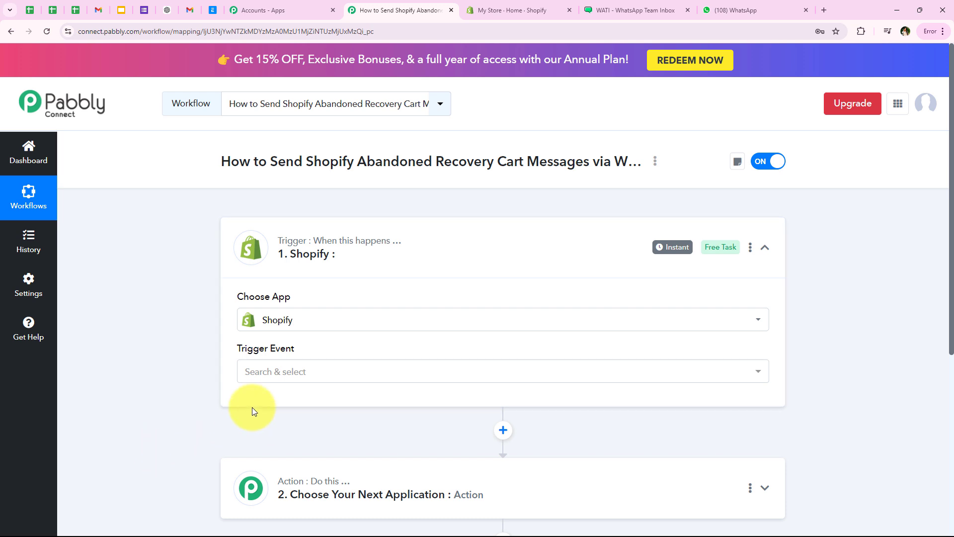
# Choose New Abandoned Cart Checkouts as the Shopify trigger event
pyautogui.scroll(-2, 251, 377)
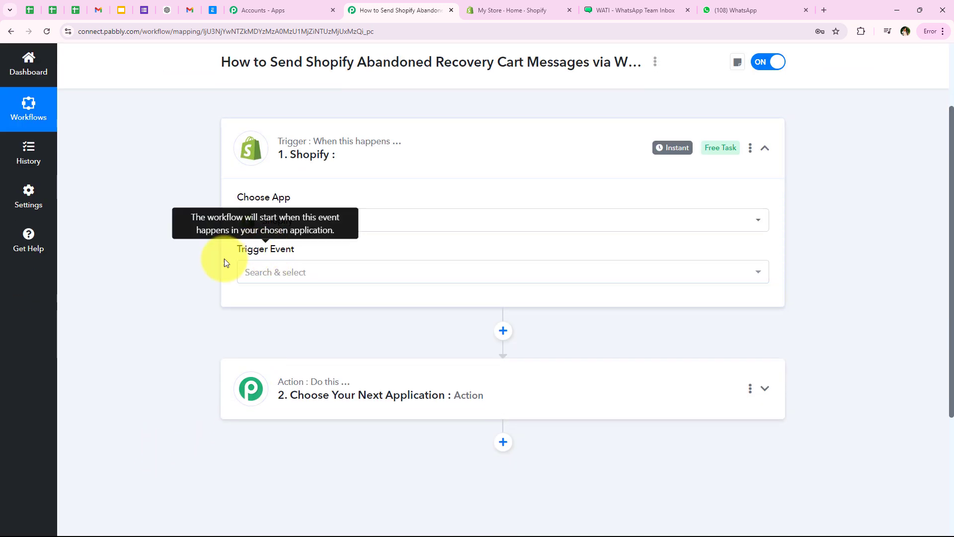
pyautogui.click(259, 280)
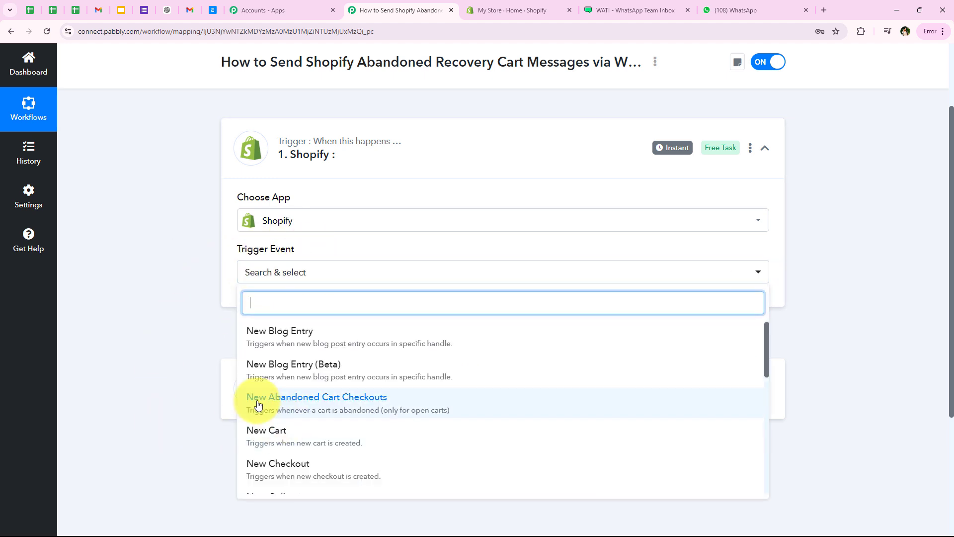
pyautogui.click(381, 404)
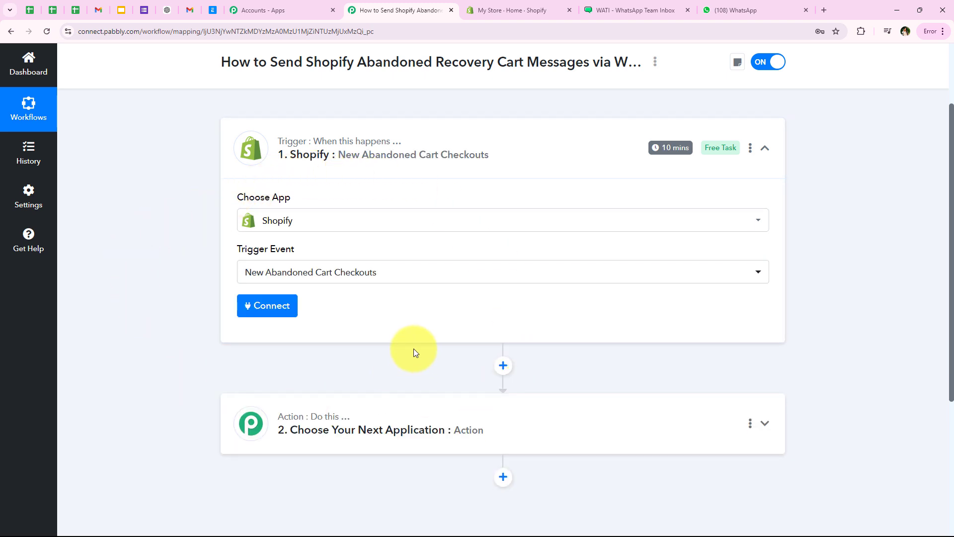
# Start connecting Shopify with a new connection named Shopify #2
pyautogui.click(261, 310)
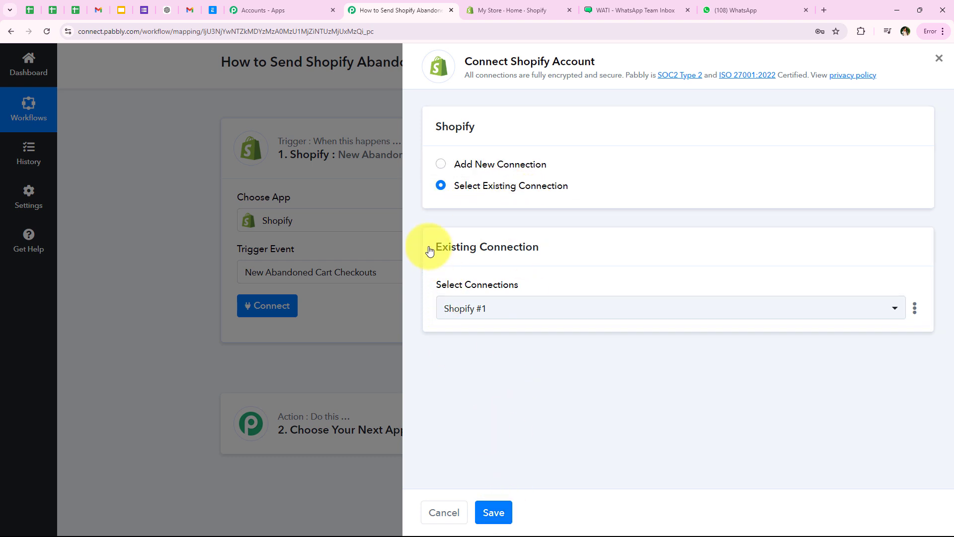
pyautogui.click(440, 164)
pyautogui.scroll(-2, 444, 372)
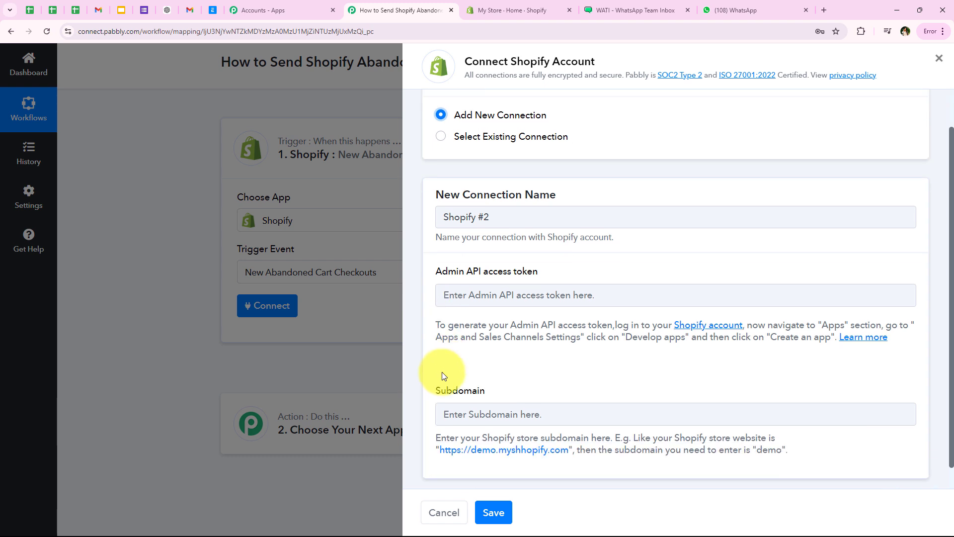
# Highlight the Admin API access token, Subdomain and Develop apps help text
pyautogui.moveTo(438, 255); pyautogui.dragTo(573, 256)
pyautogui.doubleClick(460, 369)
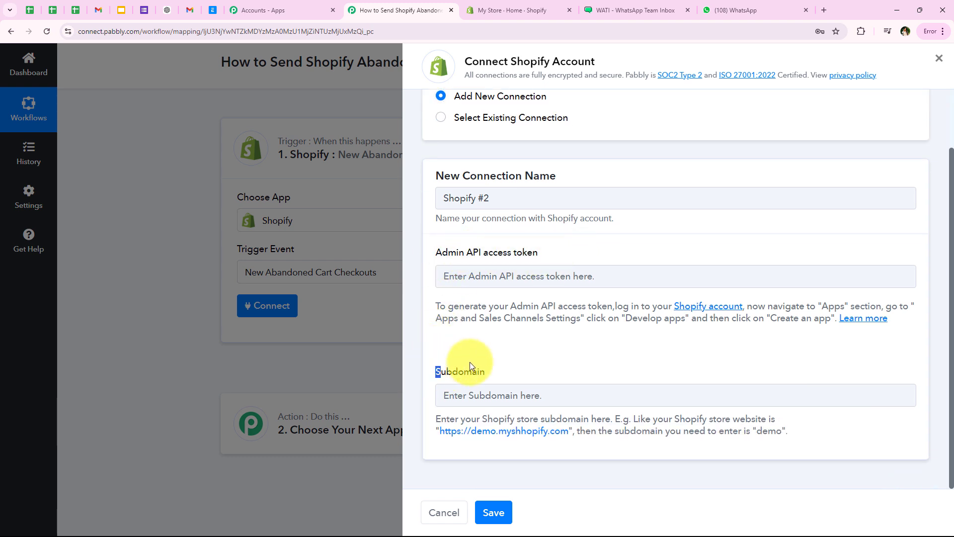
pyautogui.click(504, 359)
pyautogui.moveTo(437, 309); pyautogui.dragTo(661, 343)
pyautogui.click(639, 351)
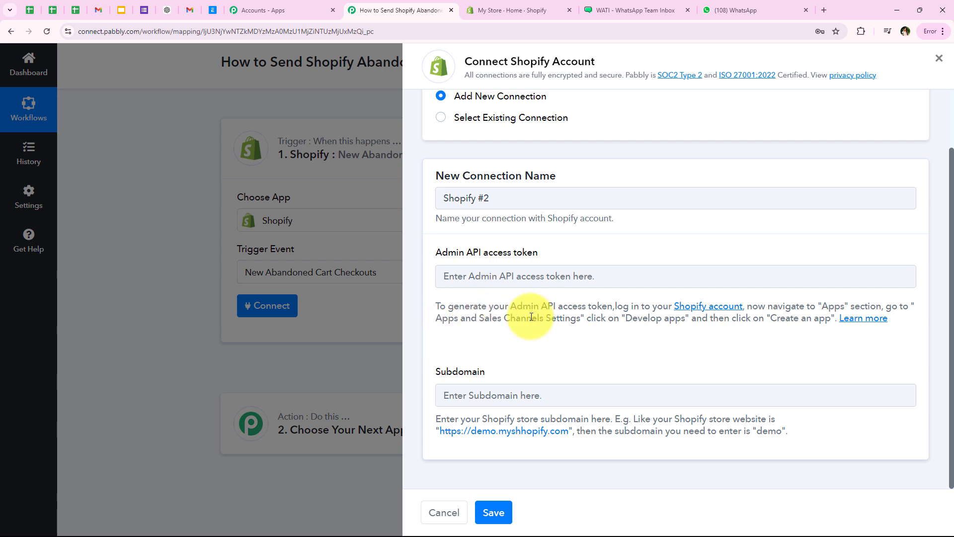
pyautogui.moveTo(584, 318); pyautogui.dragTo(691, 318)
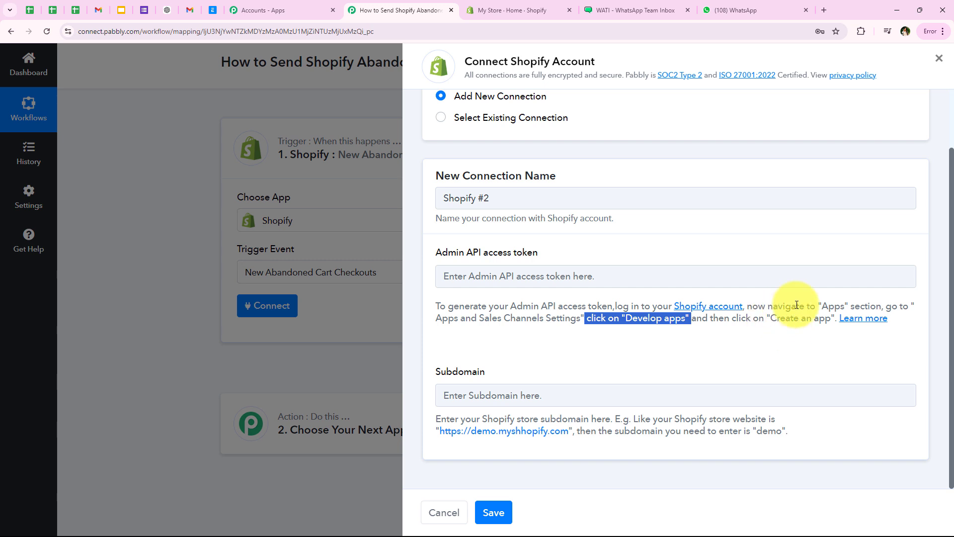
pyautogui.click(795, 341)
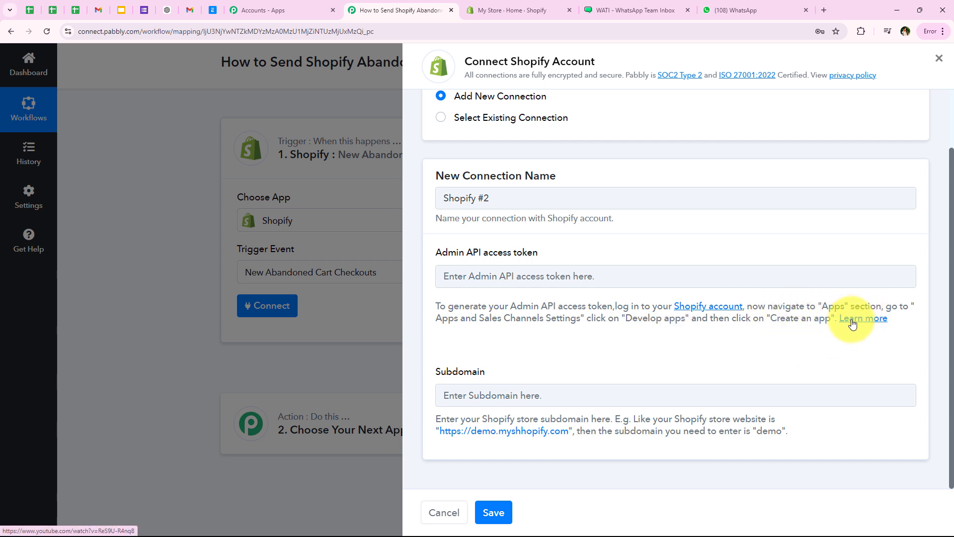
pyautogui.click(852, 321)
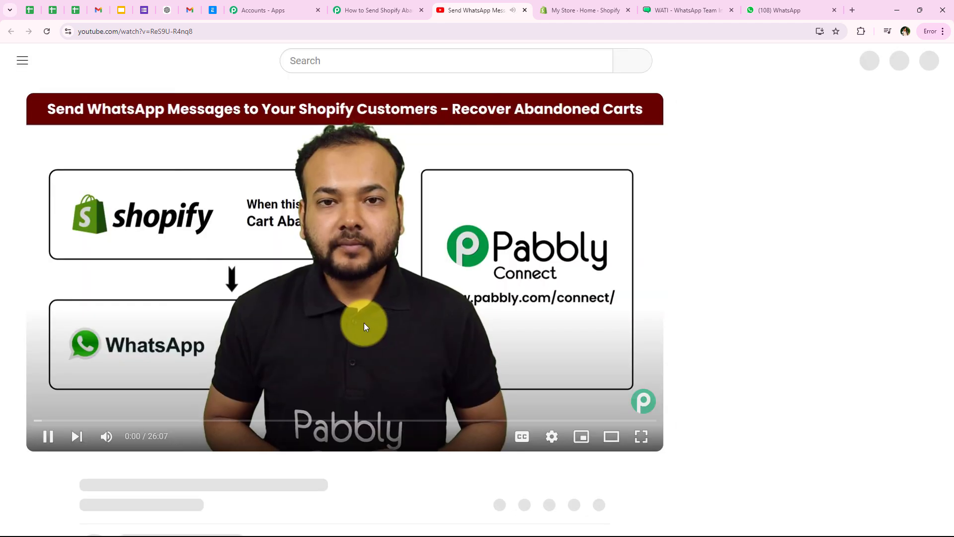
pyautogui.click(120, 422)
pyautogui.moveTo(121, 422); pyautogui.dragTo(103, 423)
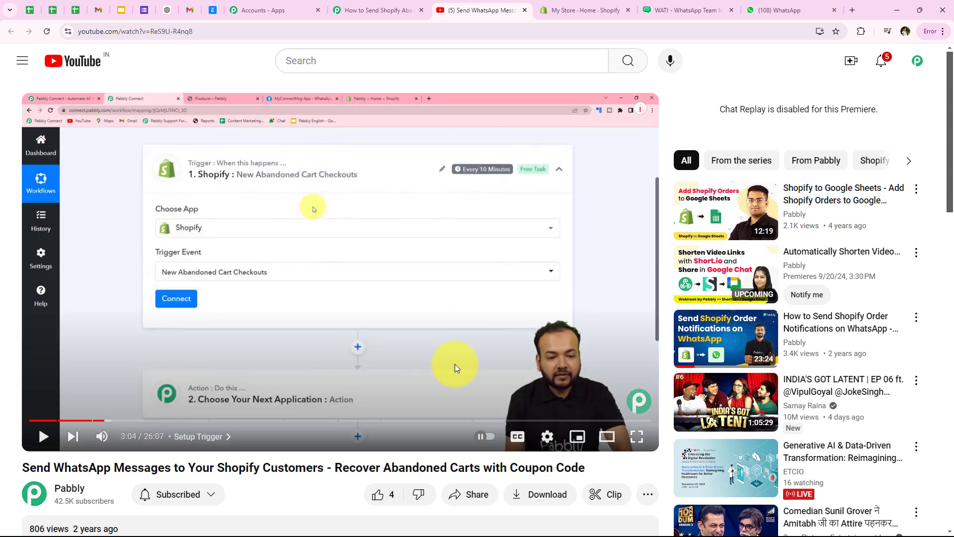
pyautogui.hotkey('ctrl', 'shift', 'Tab')
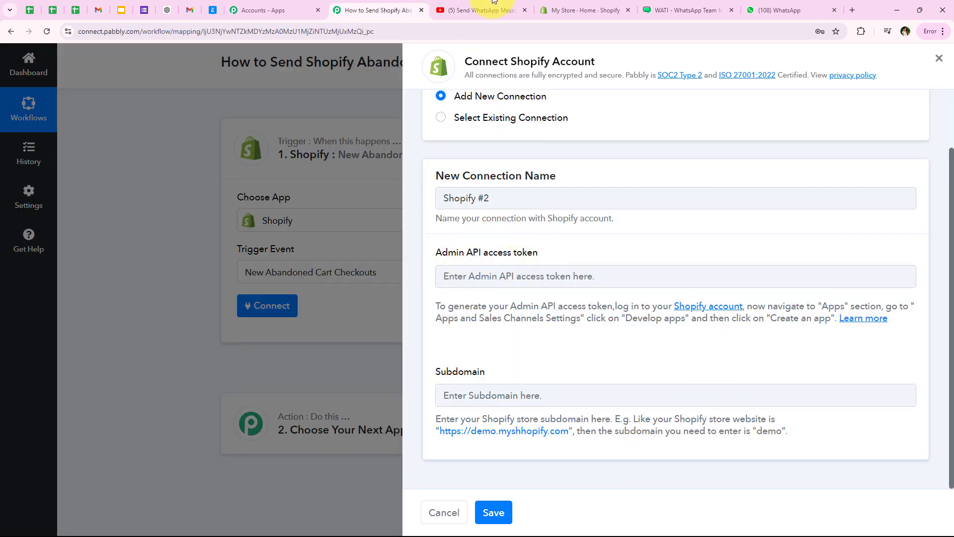
pyautogui.click(491, 6)
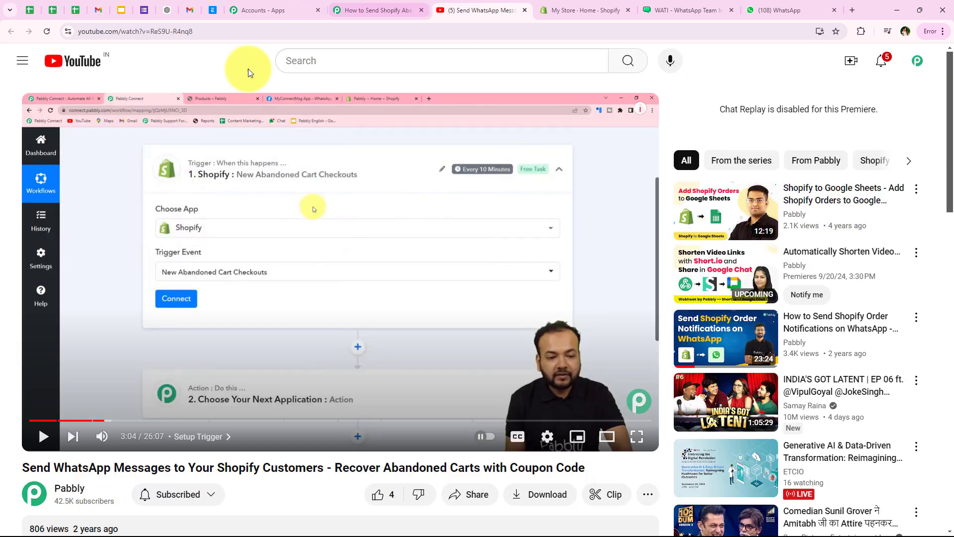
pyautogui.click(525, 11)
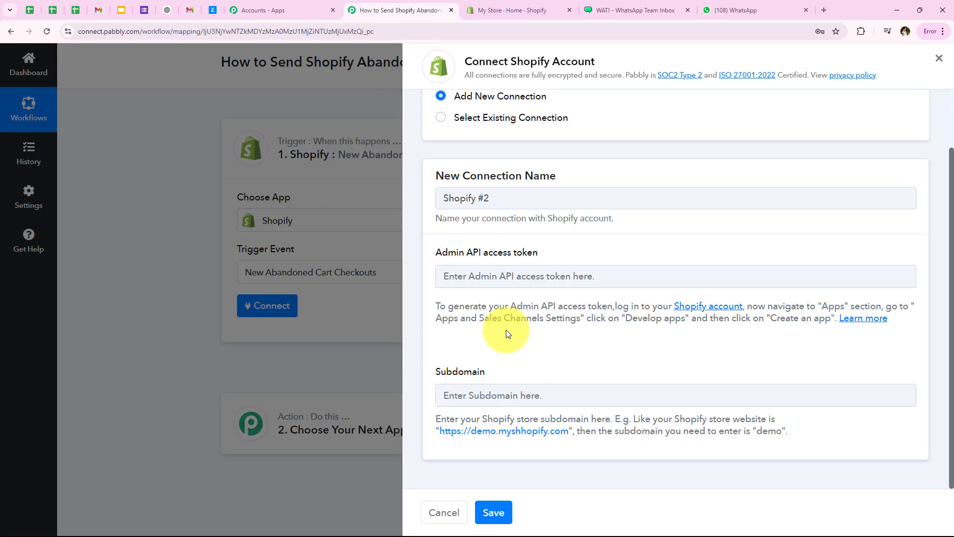
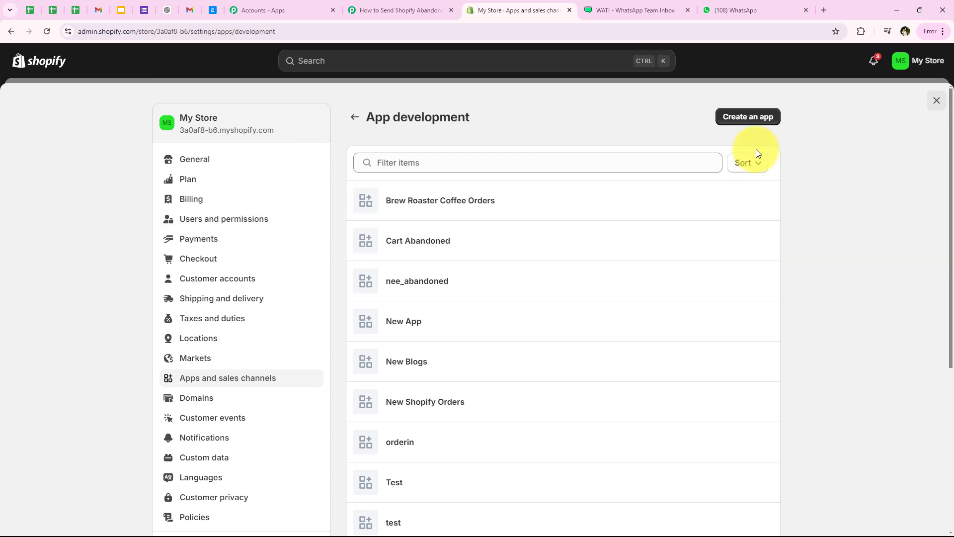
# Create a Shopify custom app named 'Test', keeping the chosen app developer
pyautogui.click(750, 116)
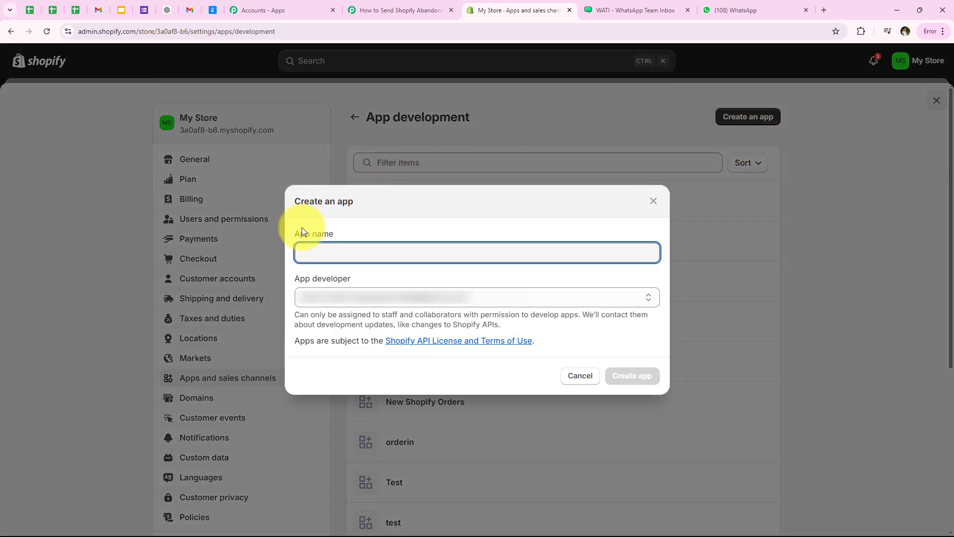
pyautogui.moveTo(296, 232); pyautogui.dragTo(337, 232)
pyautogui.click(361, 252)
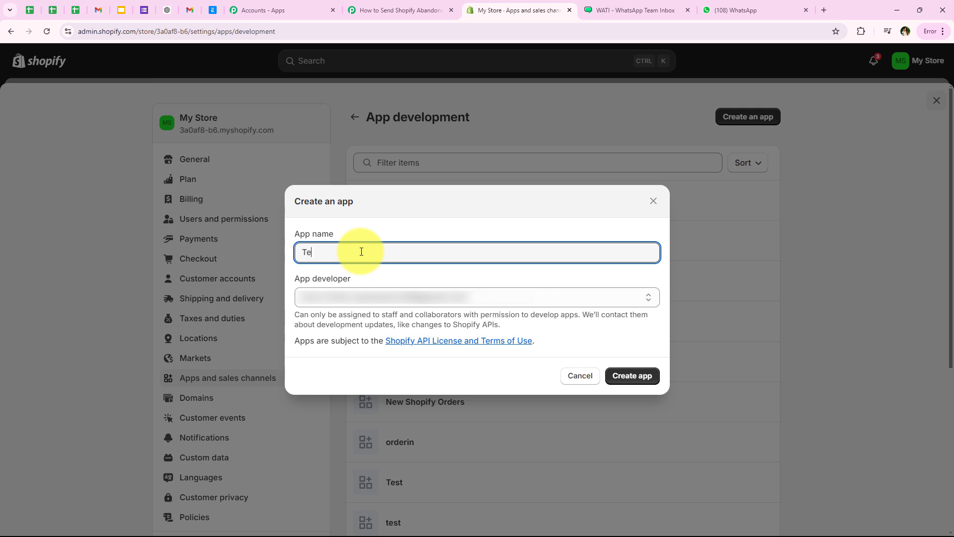
pyautogui.click(369, 205)
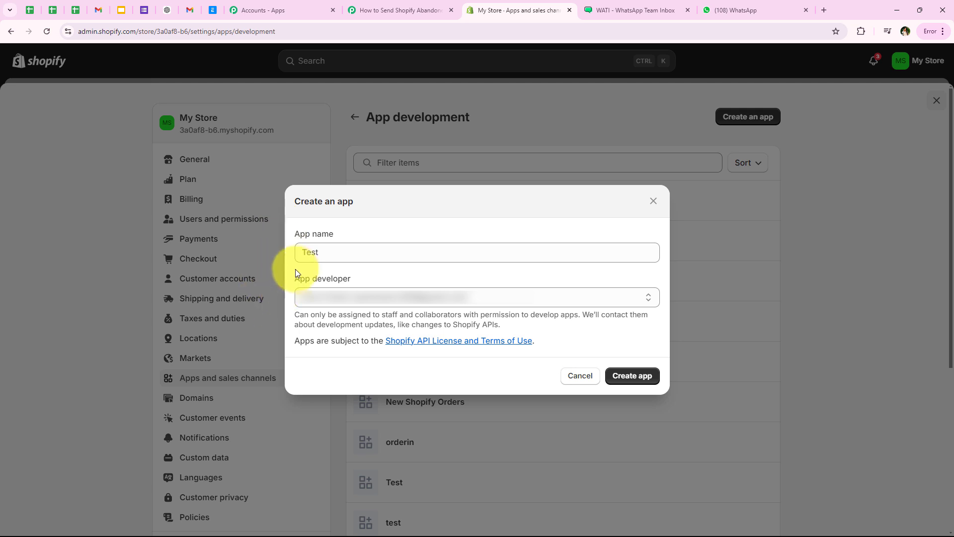
pyautogui.click(399, 297)
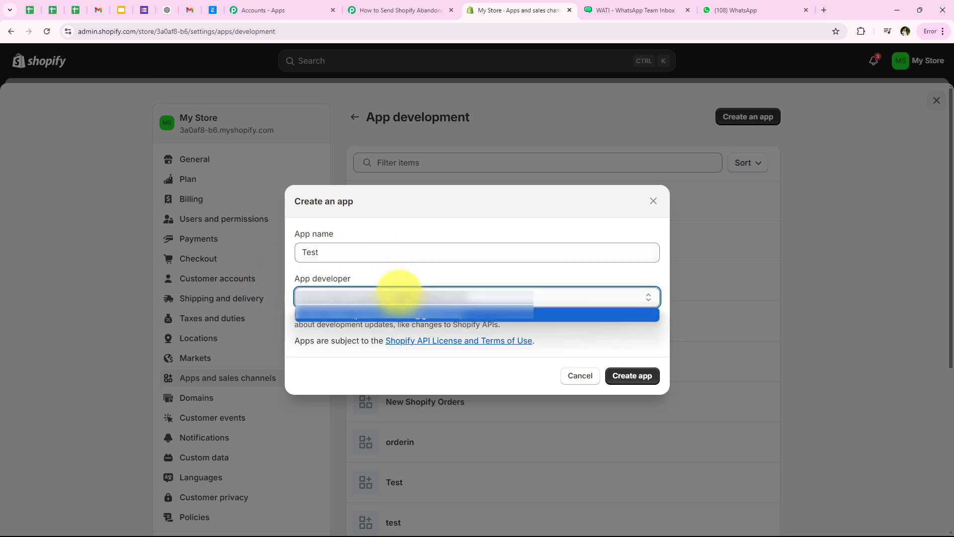
pyautogui.click(399, 297)
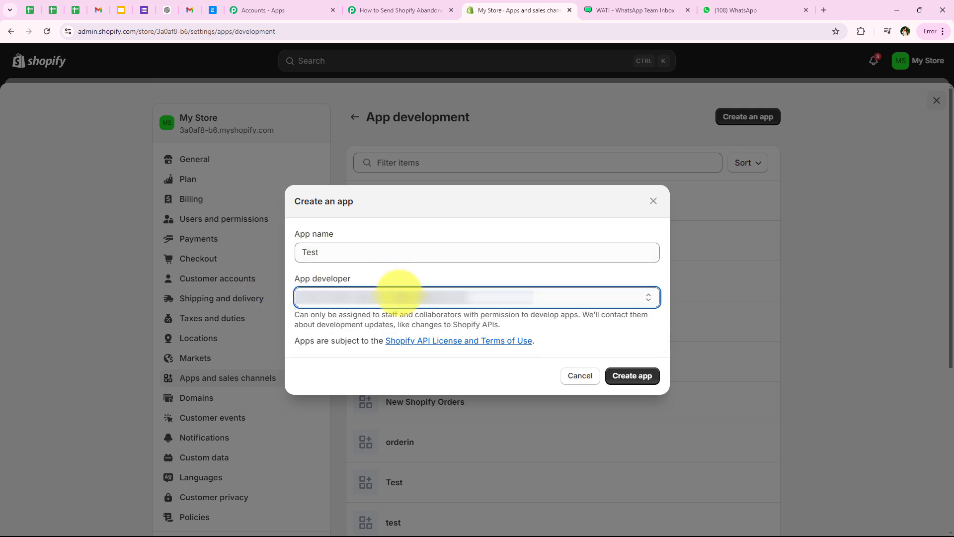
pyautogui.click(619, 376)
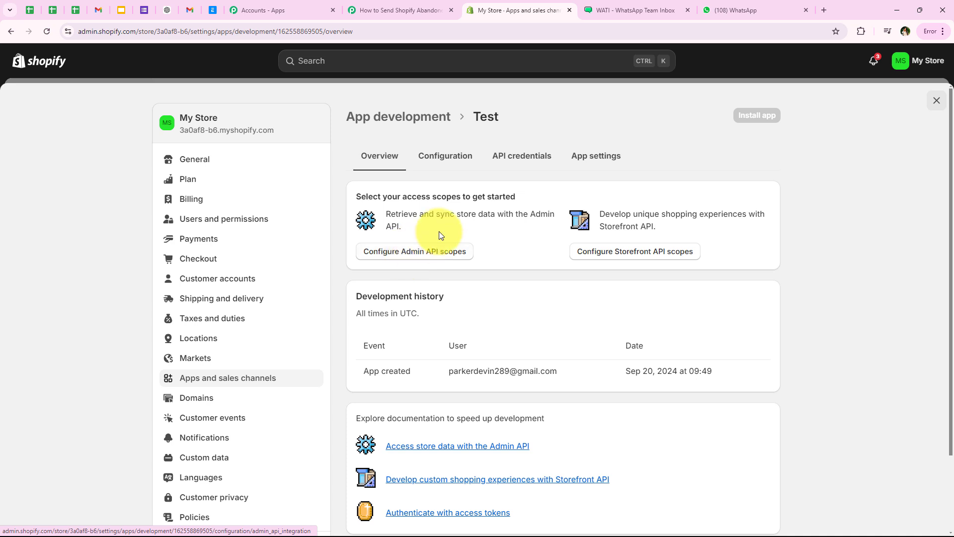
# In the Admin API scopes, grant read and write access to customers and discounts
pyautogui.click(463, 261)
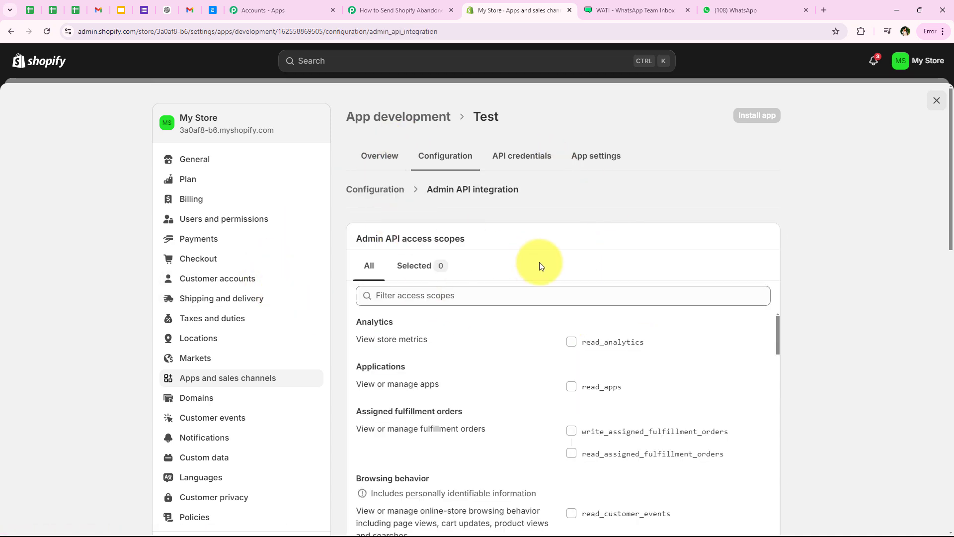
pyautogui.scroll(-4, 539, 264)
pyautogui.scroll(-1, 517, 323)
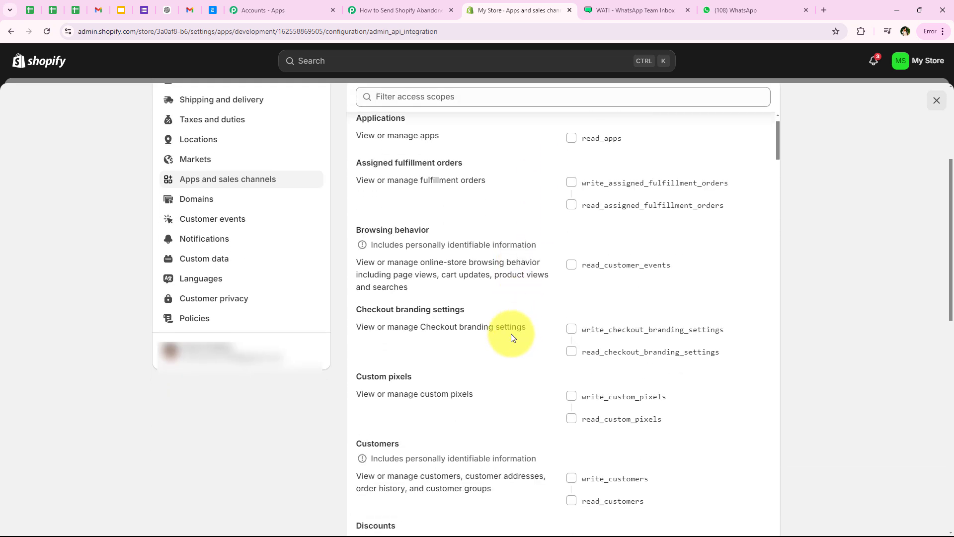
pyautogui.scroll(1, 463, 383)
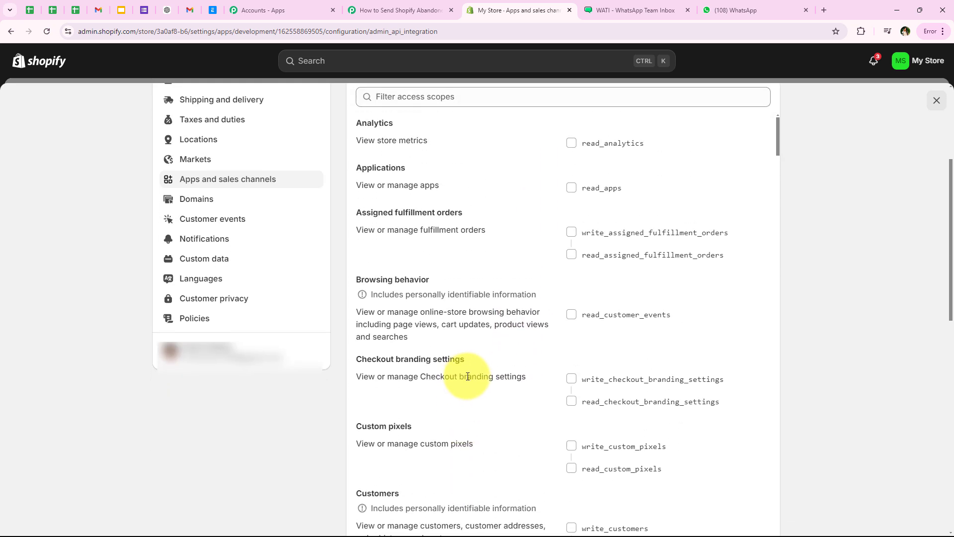
pyautogui.scroll(1, 467, 380)
pyautogui.scroll(-4, 470, 375)
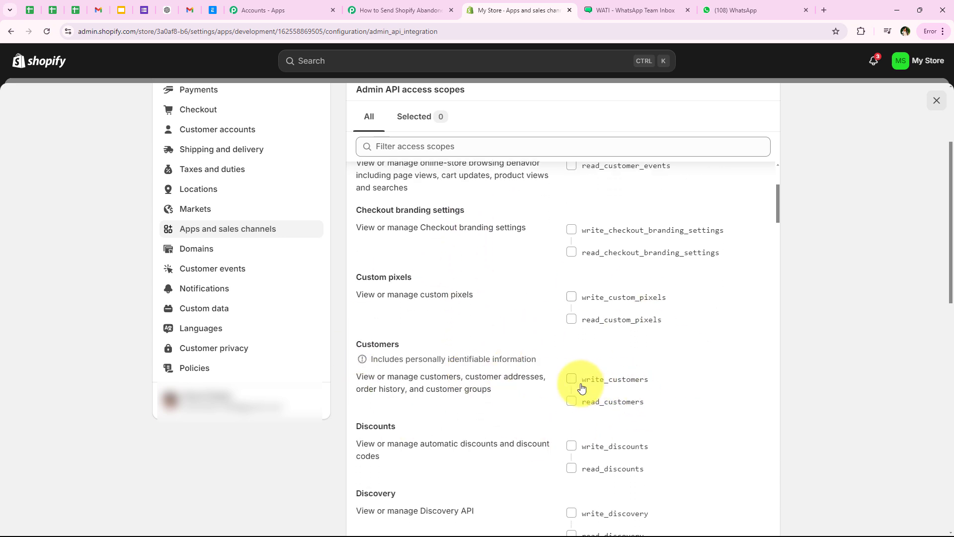
pyautogui.click(571, 380)
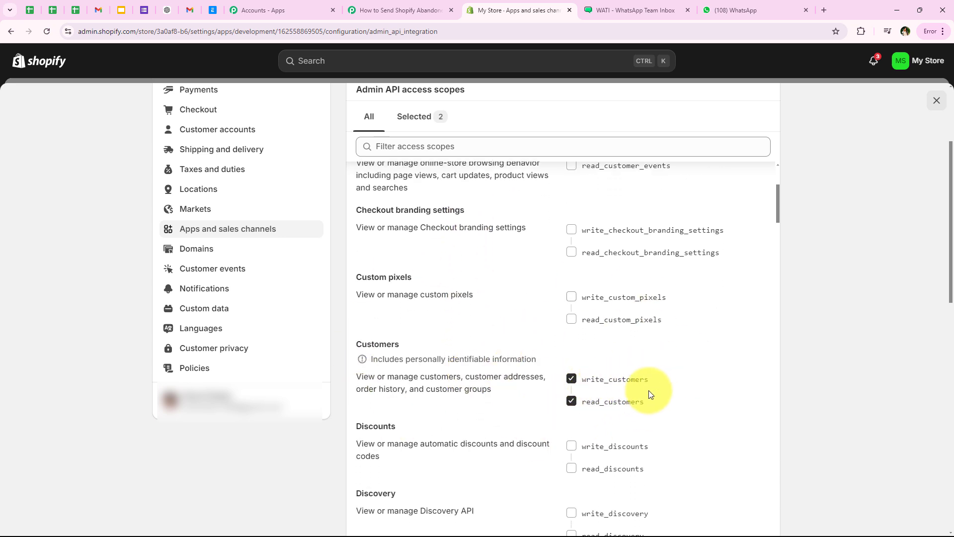
pyautogui.scroll(-4, 392, 264)
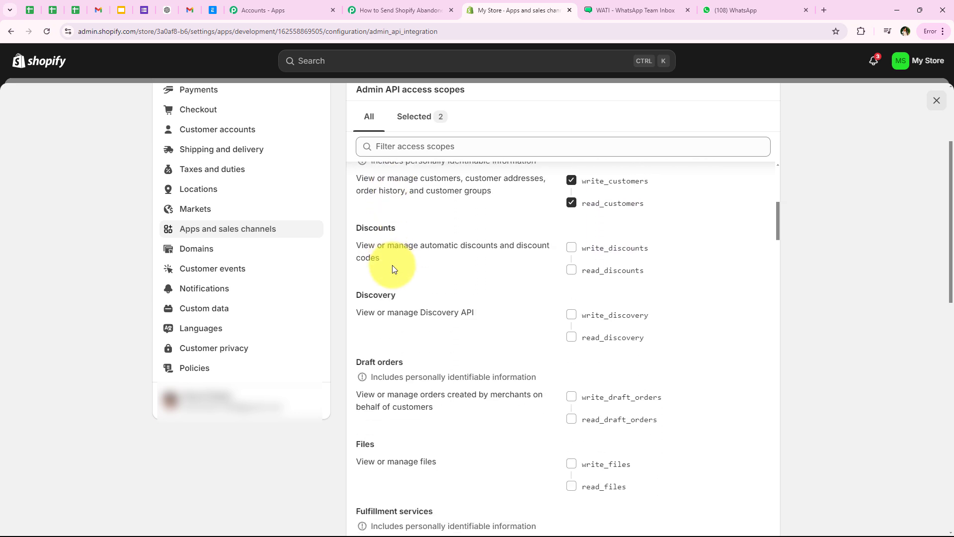
pyautogui.click(571, 247)
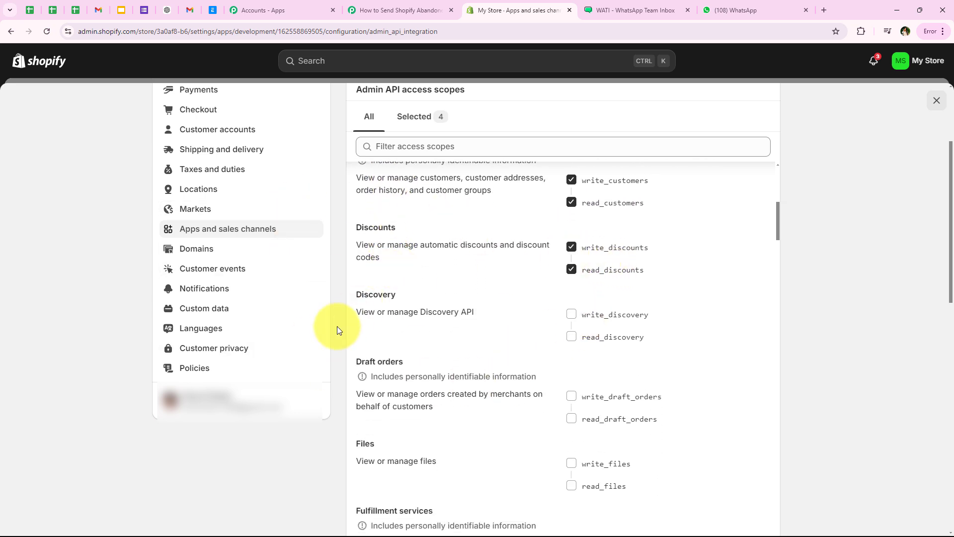
# Grant write access to products, then filter by 'pric' and grant write_price_rules
pyautogui.scroll(-6, 512, 398)
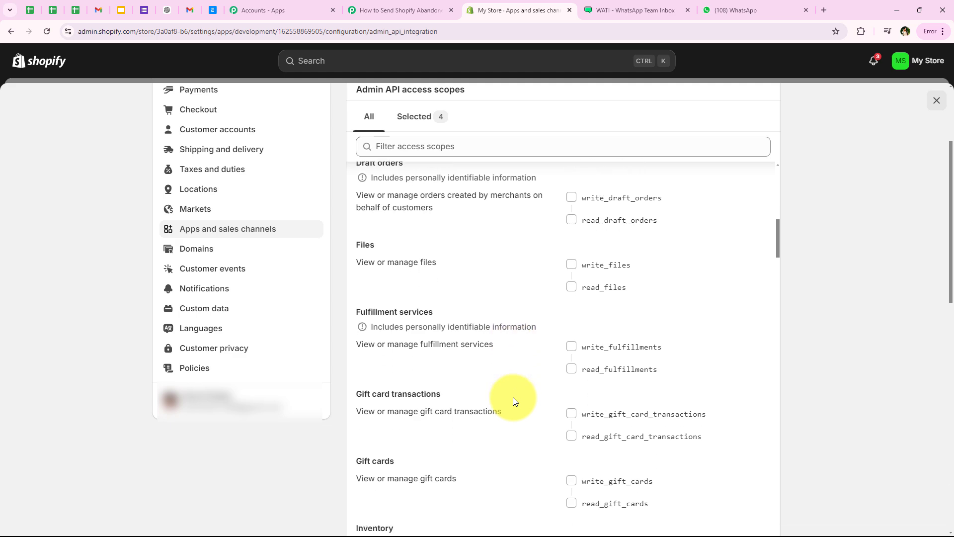
pyautogui.scroll(-15, 513, 398)
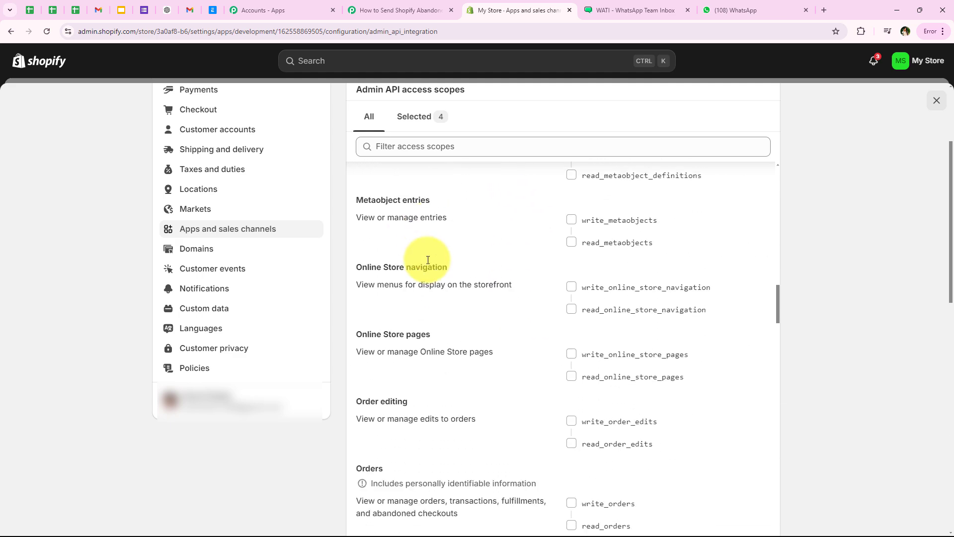
pyautogui.scroll(-4, 406, 299)
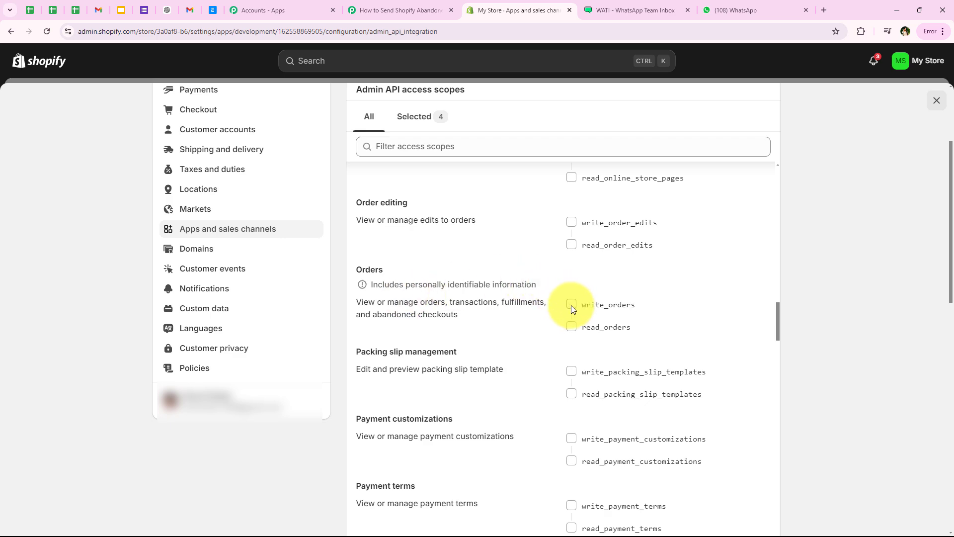
pyautogui.scroll(-9, 571, 308)
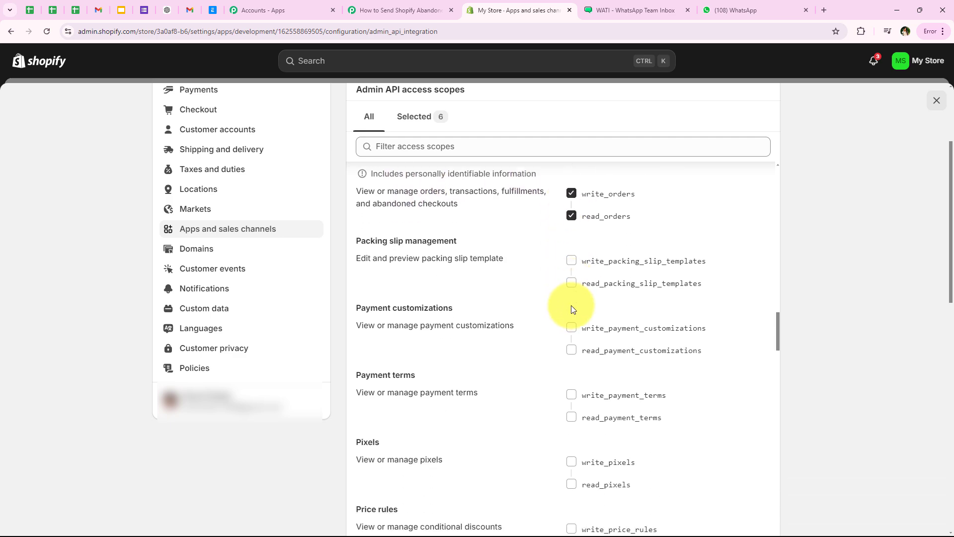
pyautogui.scroll(2, 571, 308)
pyautogui.scroll(-3, 571, 308)
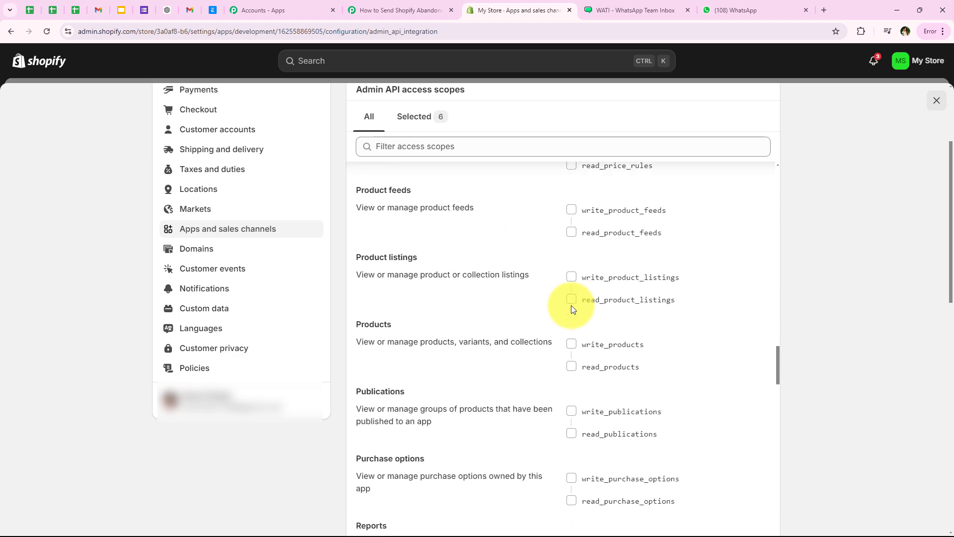
pyautogui.click(572, 345)
pyautogui.scroll(-8, 386, 347)
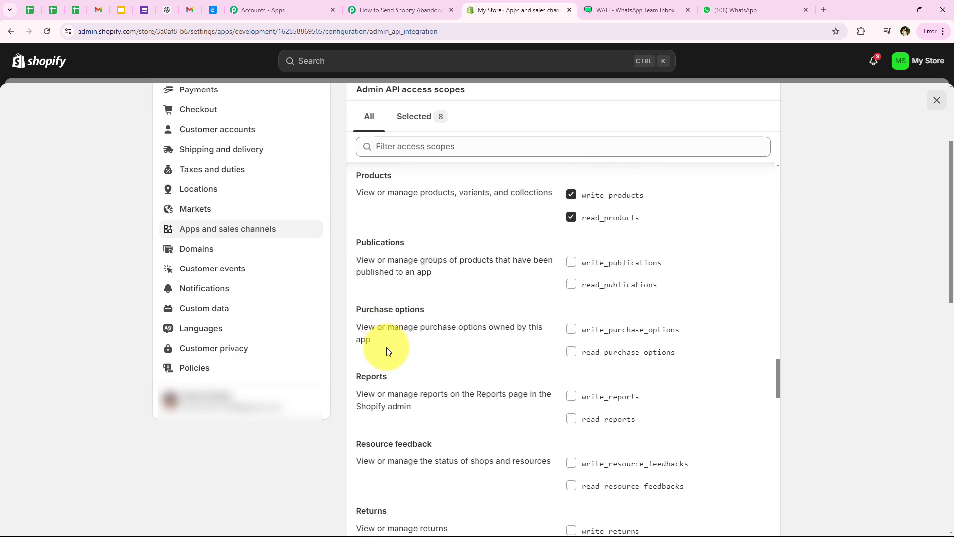
pyautogui.scroll(-4, 386, 347)
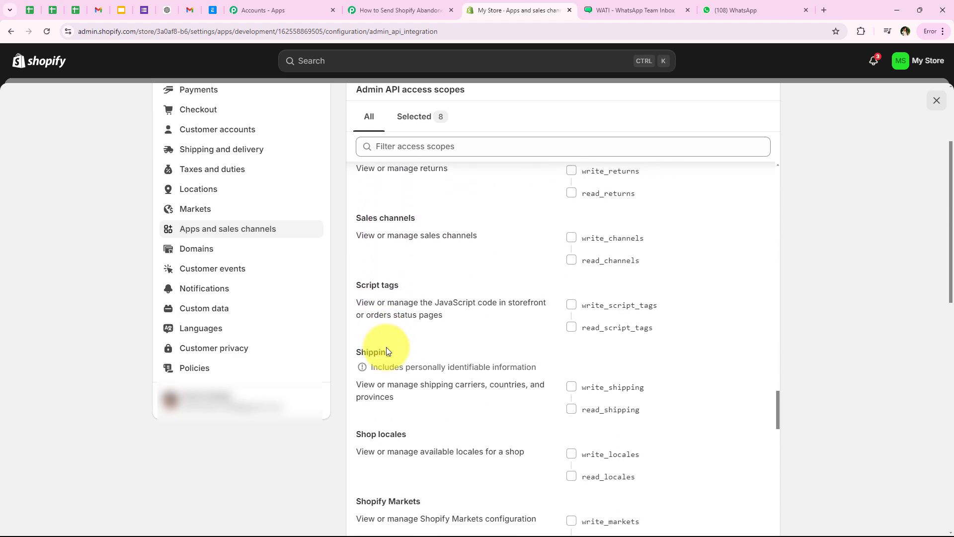
pyautogui.click(417, 148)
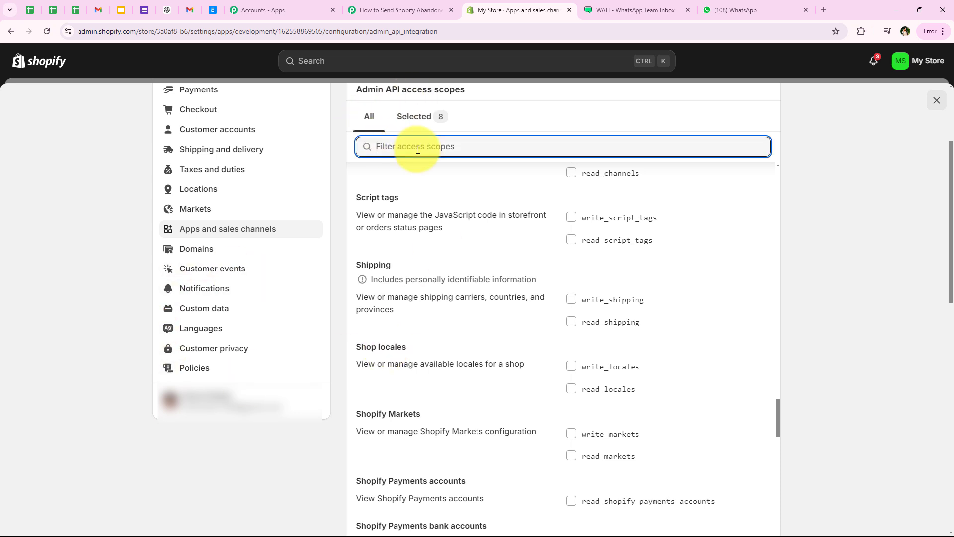
pyautogui.write('price')
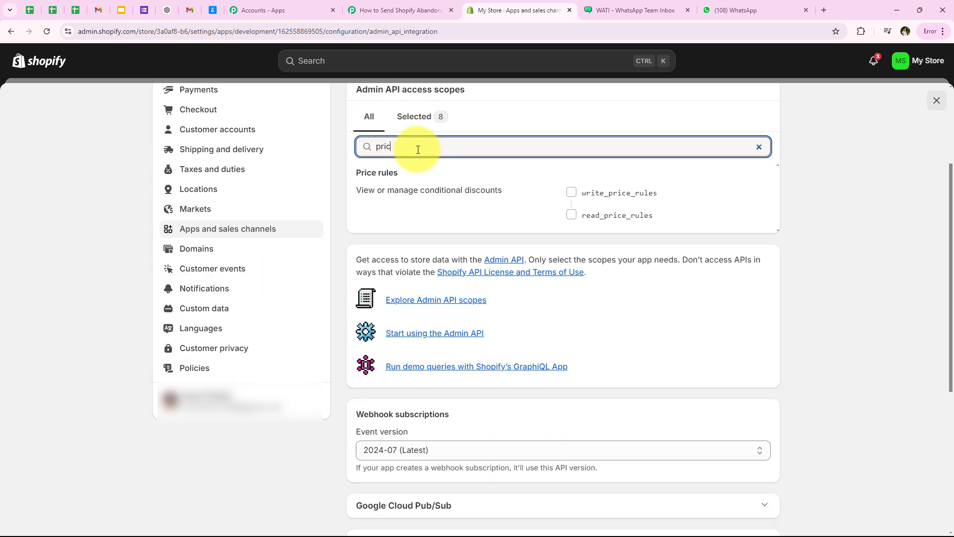
pyautogui.click(570, 192)
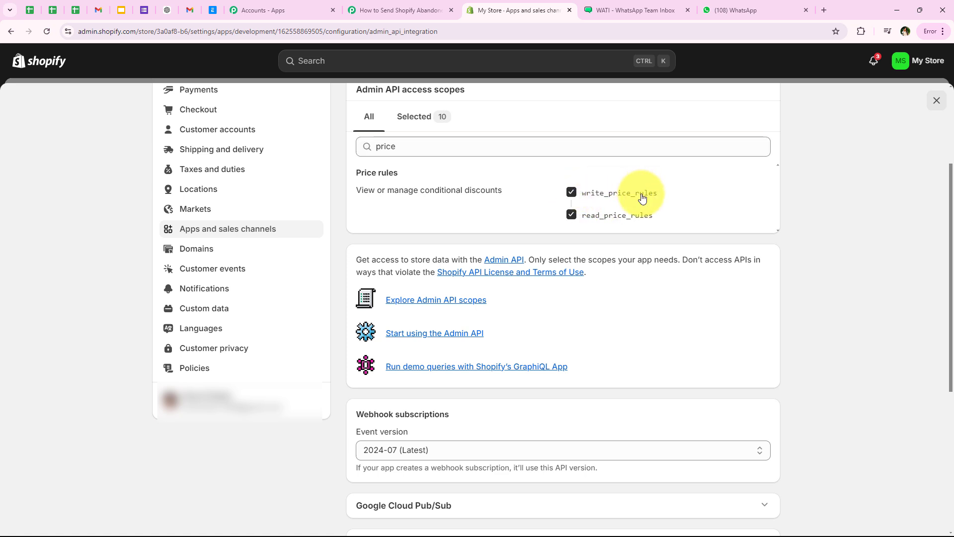
pyautogui.scroll(-2, 386, 357)
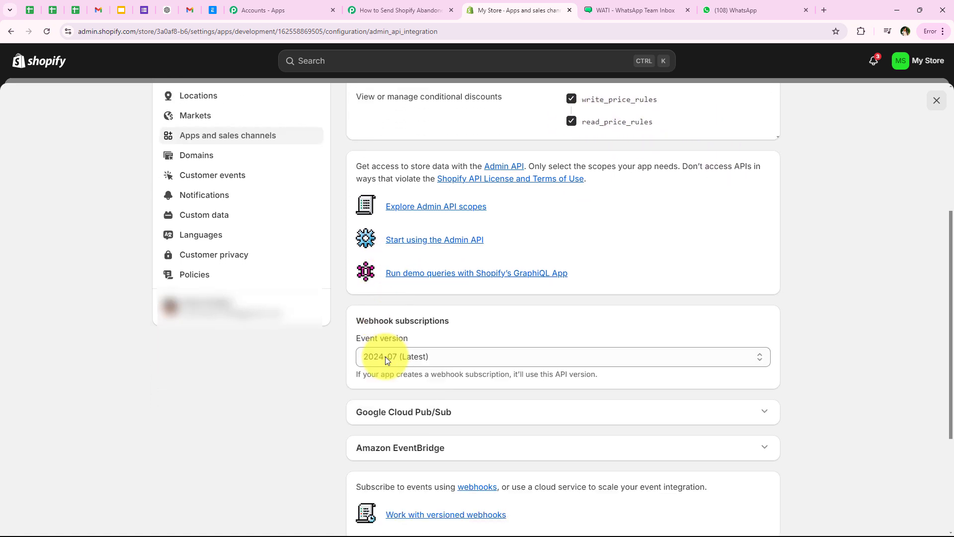
pyautogui.scroll(-4, 385, 356)
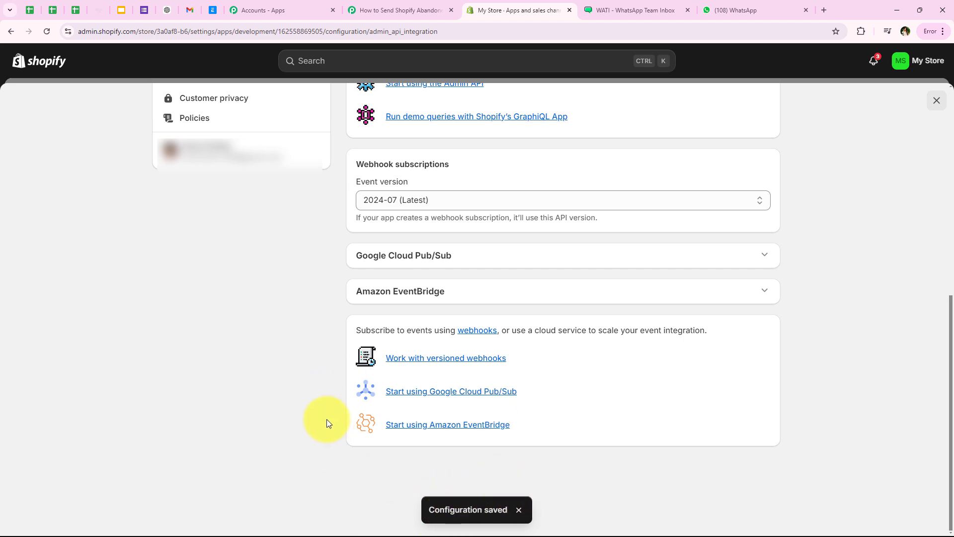
pyautogui.scroll(8, 266, 247)
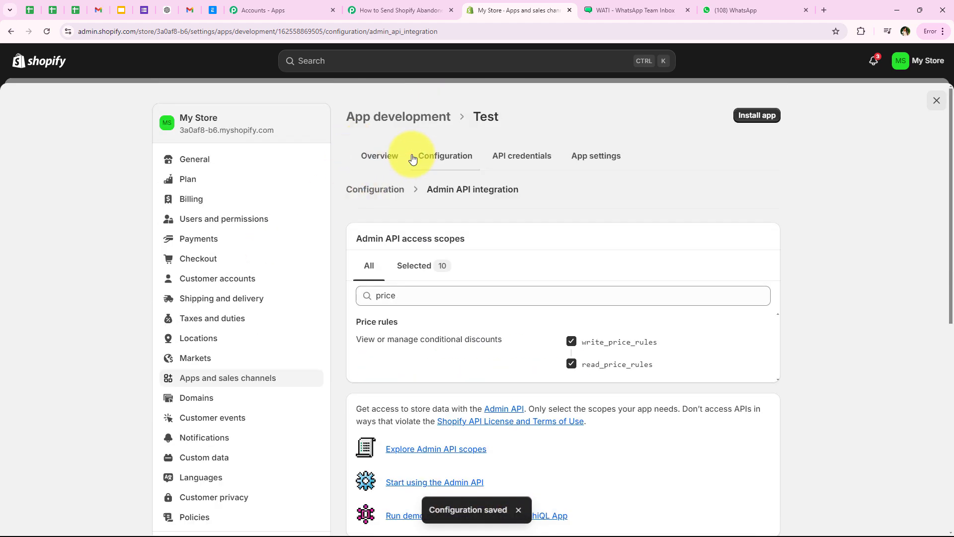
# Install the Test app from API credentials and copy its revealed Admin API access token
pyautogui.click(492, 164)
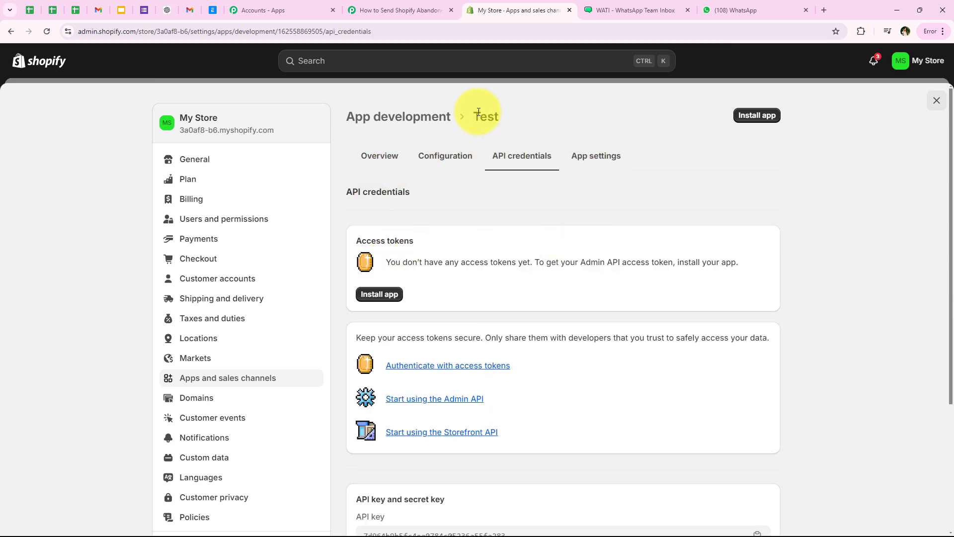
pyautogui.click(377, 297)
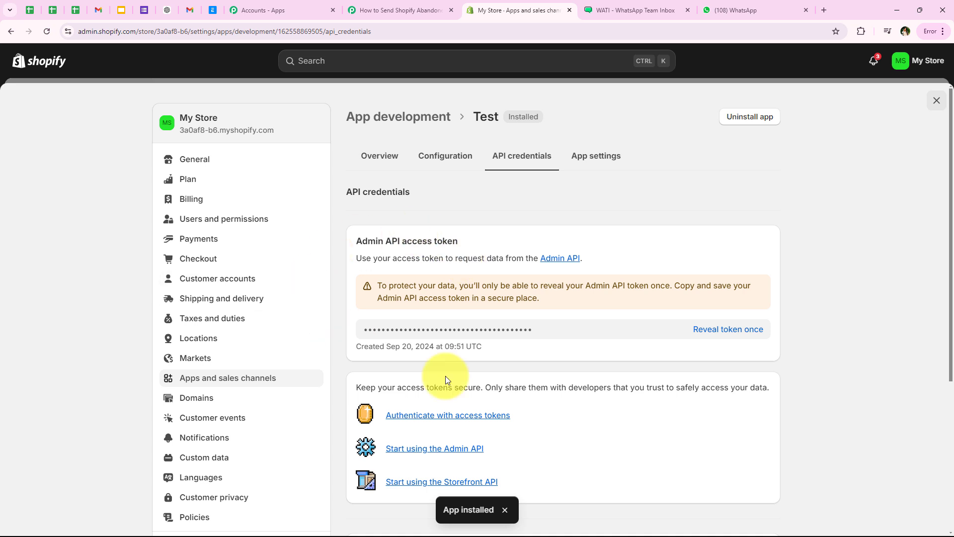
pyautogui.click(702, 333)
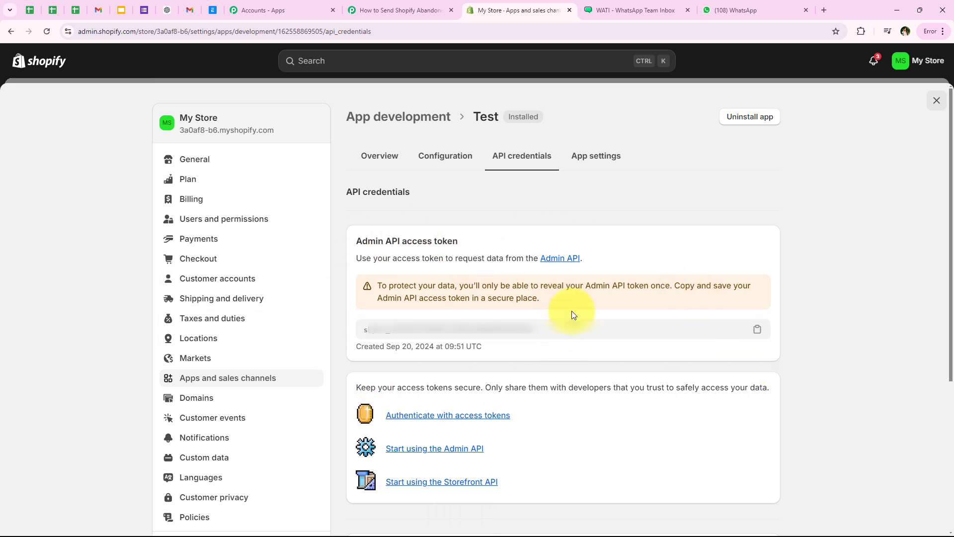
pyautogui.click(754, 331)
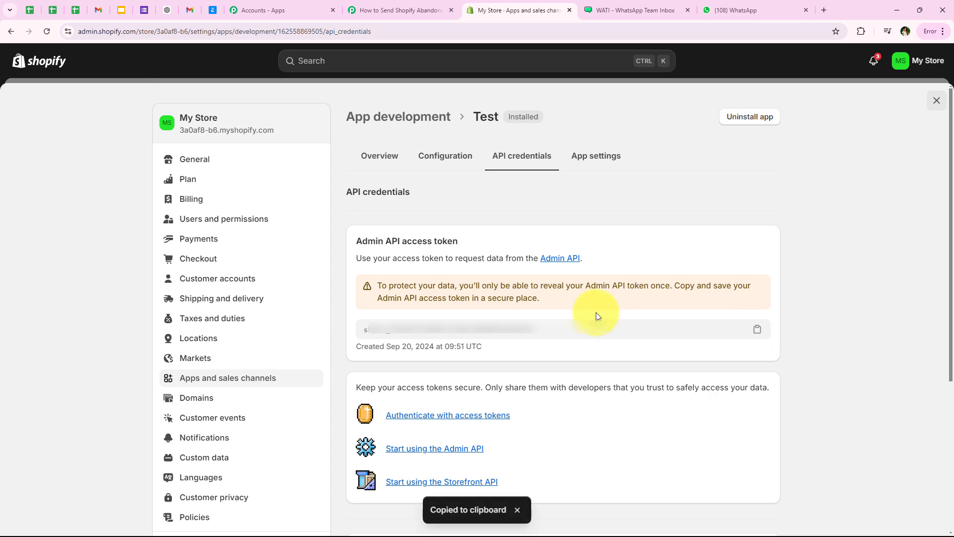
pyautogui.click(392, 10)
# Paste the copied token into the Shopify connection's Admin API access token field
pyautogui.rightClick(464, 275)
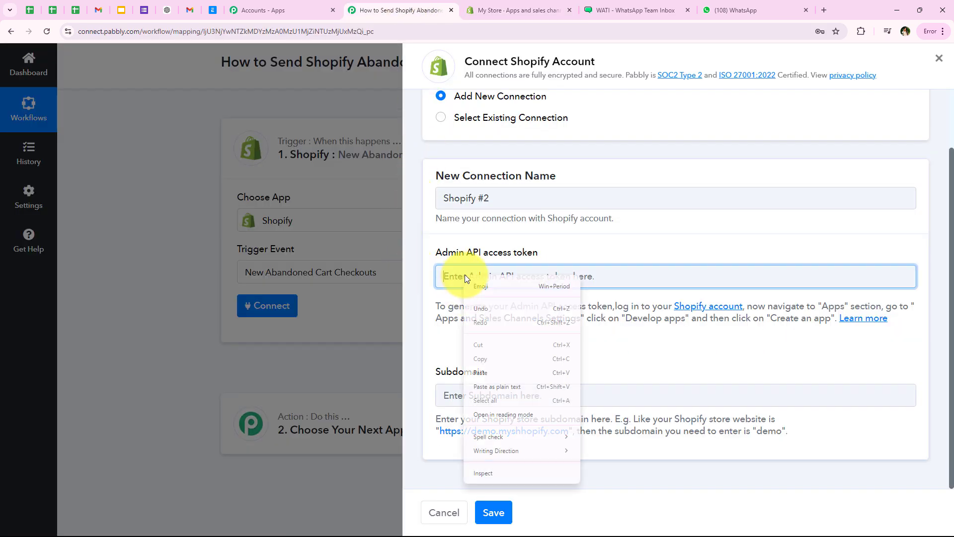
pyautogui.click(508, 371)
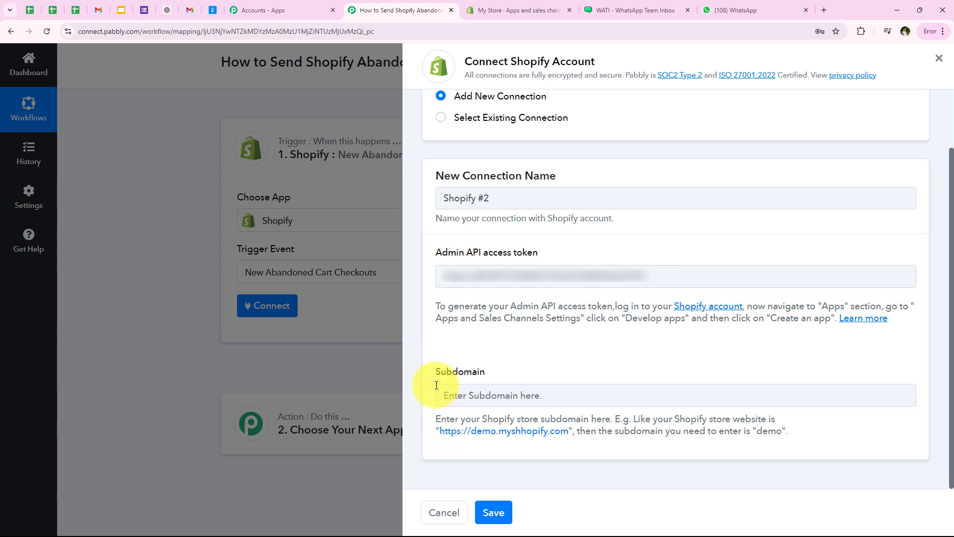
pyautogui.moveTo(437, 370); pyautogui.dragTo(491, 368)
pyautogui.click(487, 360)
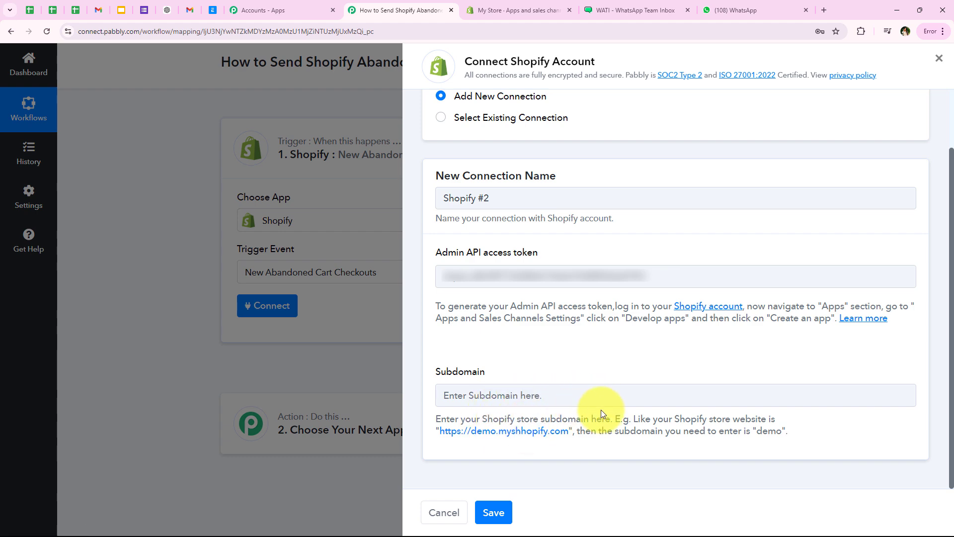
pyautogui.moveTo(601, 413); pyautogui.dragTo(539, 450)
pyautogui.click(542, 463)
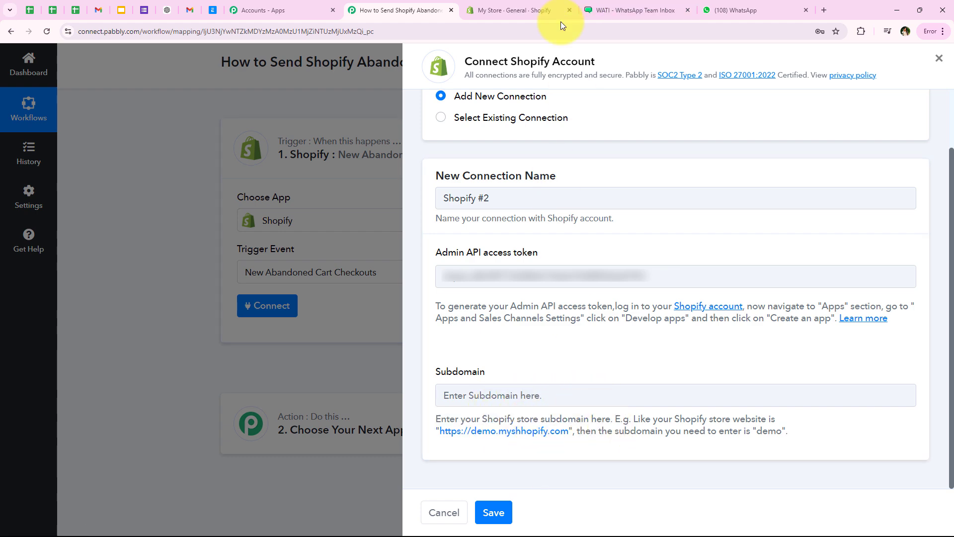
# Select the store's name in the Shopify admin URL on the General settings page
pyautogui.click(541, 9)
pyautogui.click(249, 31)
pyautogui.doubleClick(251, 30)
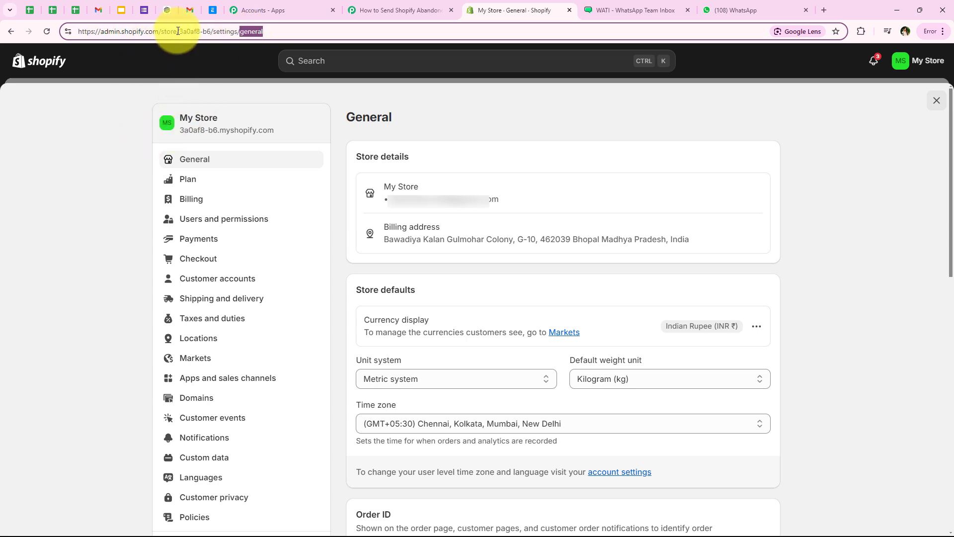
pyautogui.moveTo(178, 30); pyautogui.dragTo(76, 31)
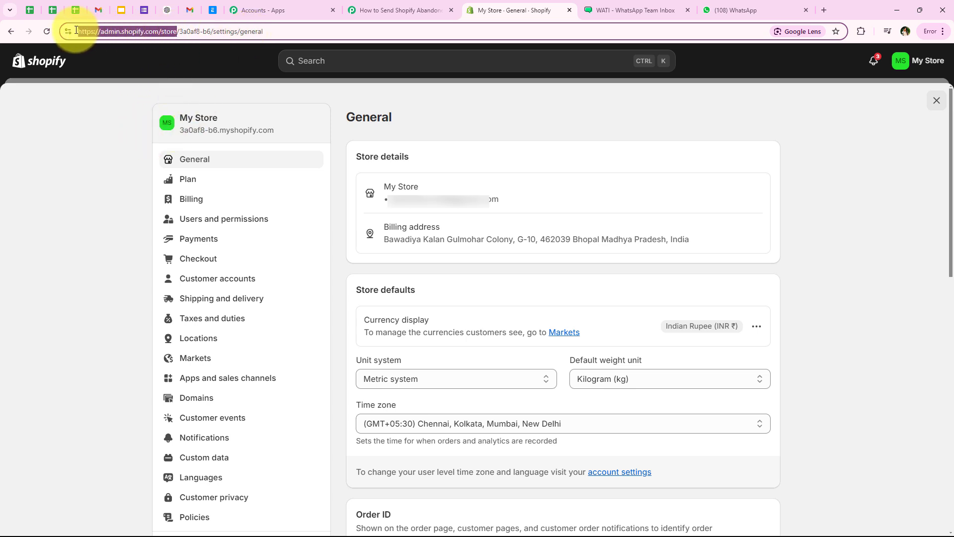
pyautogui.click(392, 10)
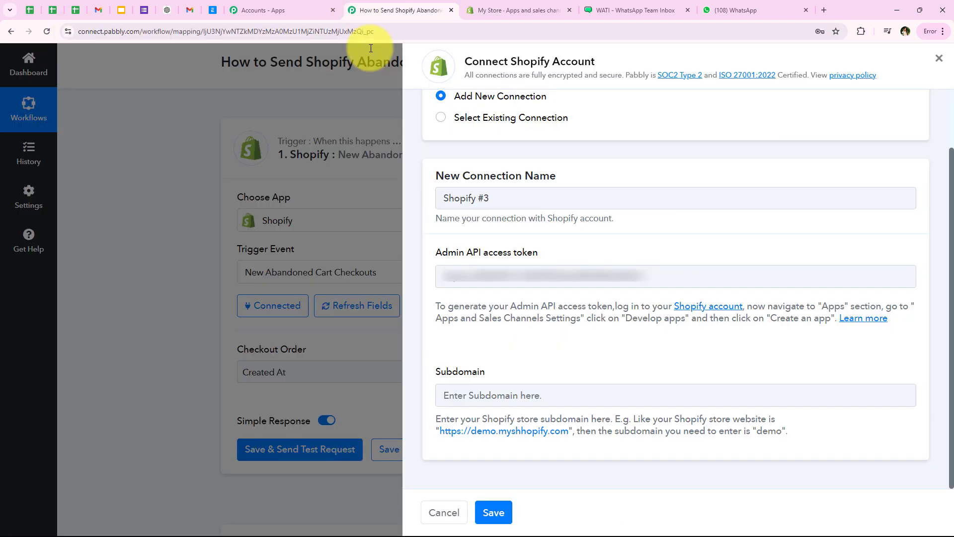
pyautogui.click(503, 395)
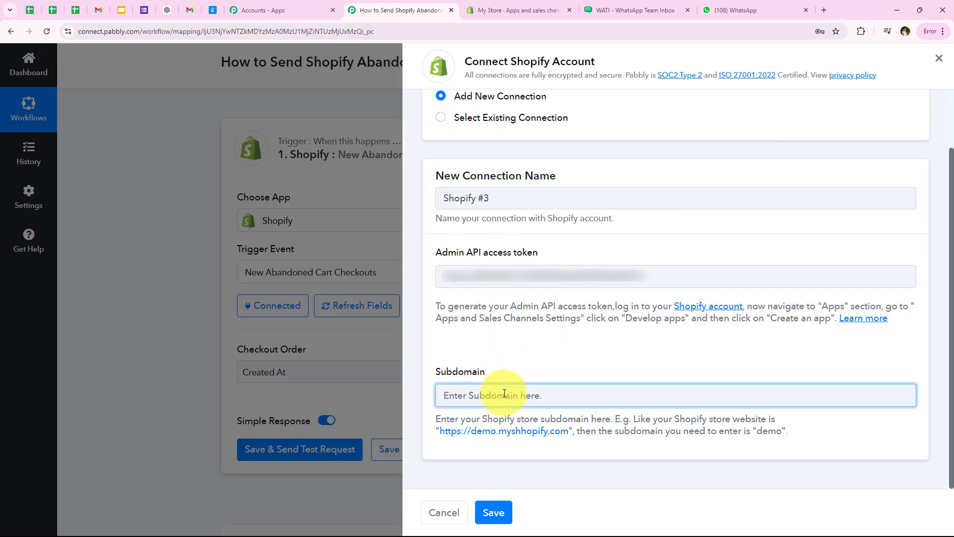
pyautogui.click(532, 347)
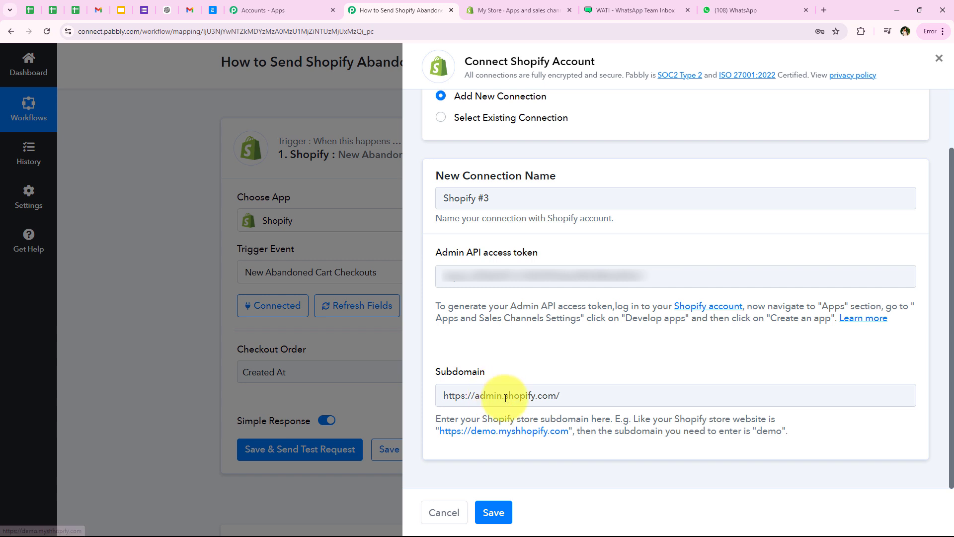
pyautogui.moveTo(502, 395); pyautogui.dragTo(606, 388)
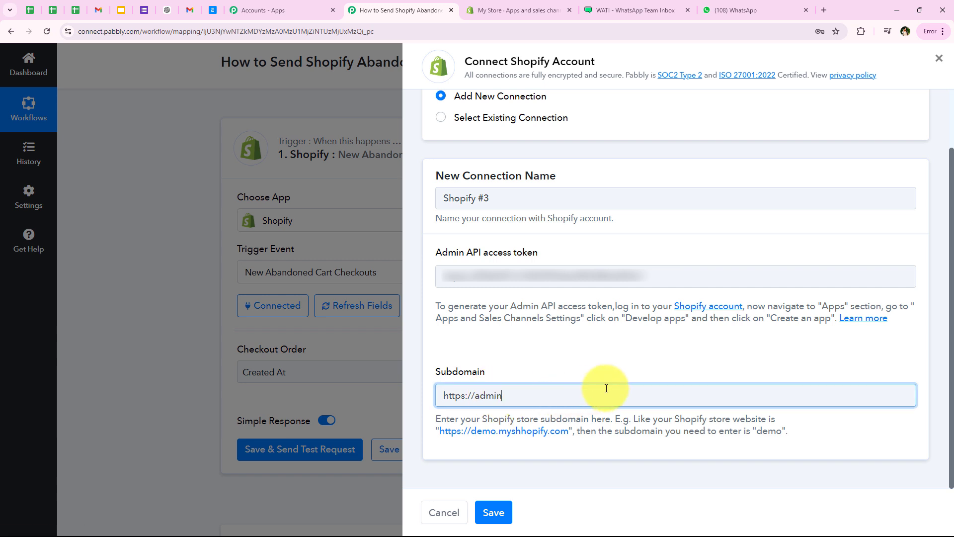
pyautogui.moveTo(474, 395); pyautogui.dragTo(433, 398)
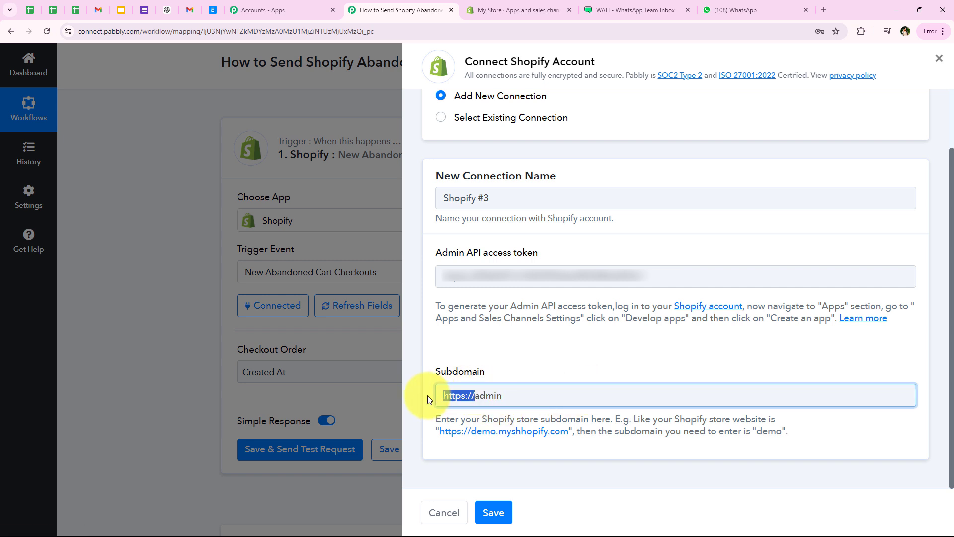
pyautogui.press('BackSpace')
pyautogui.click(491, 518)
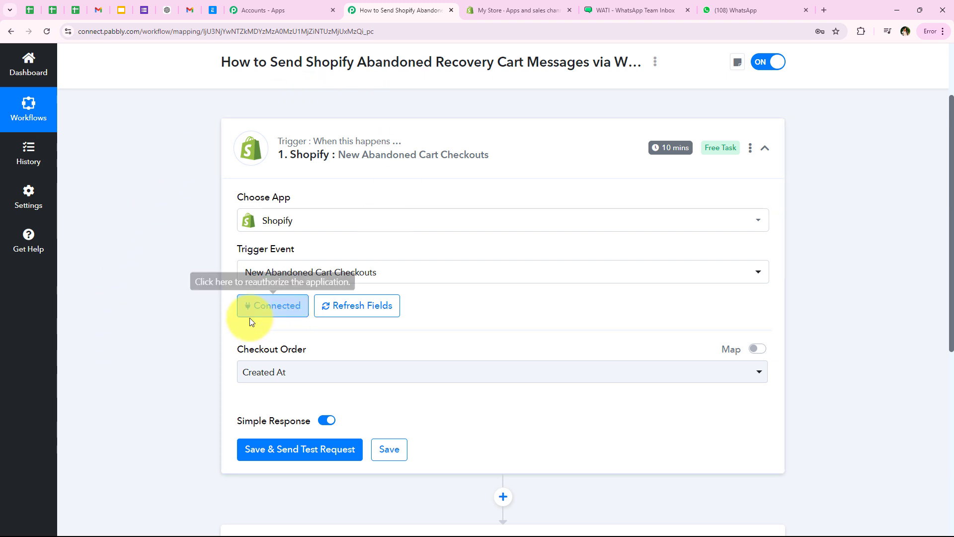
# Keep Checkout Order set to Created At and review the trigger settings
pyautogui.scroll(-1, 166, 377)
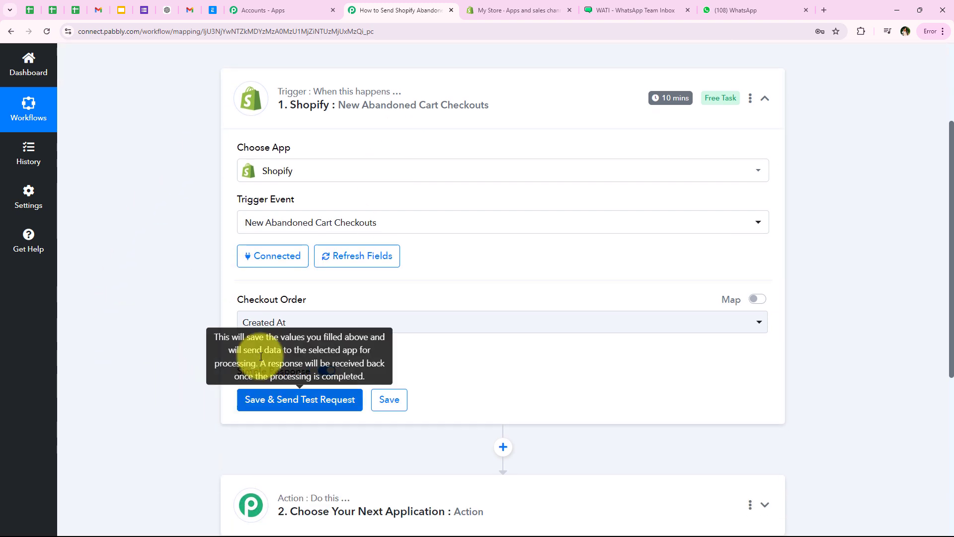
pyautogui.click(309, 322)
pyautogui.click(273, 386)
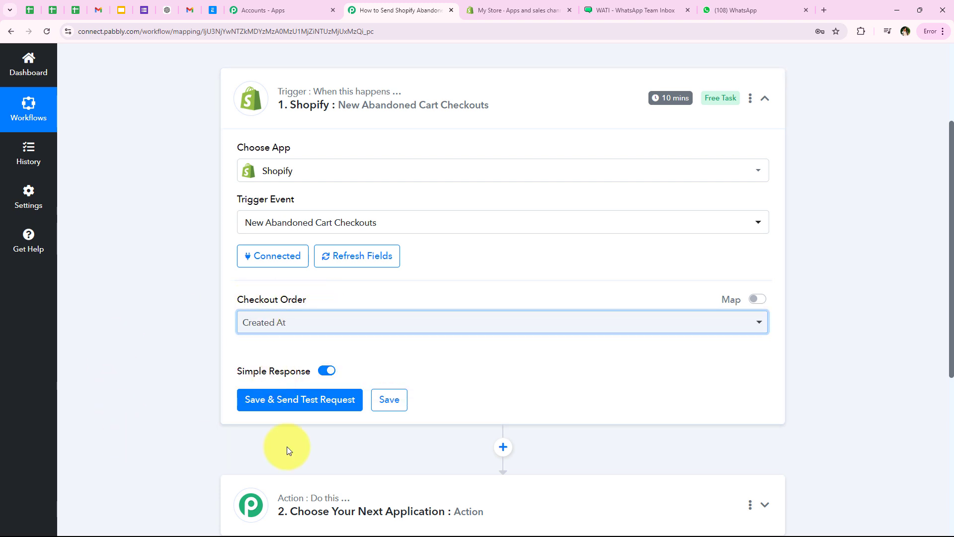
pyautogui.scroll(-1, 287, 447)
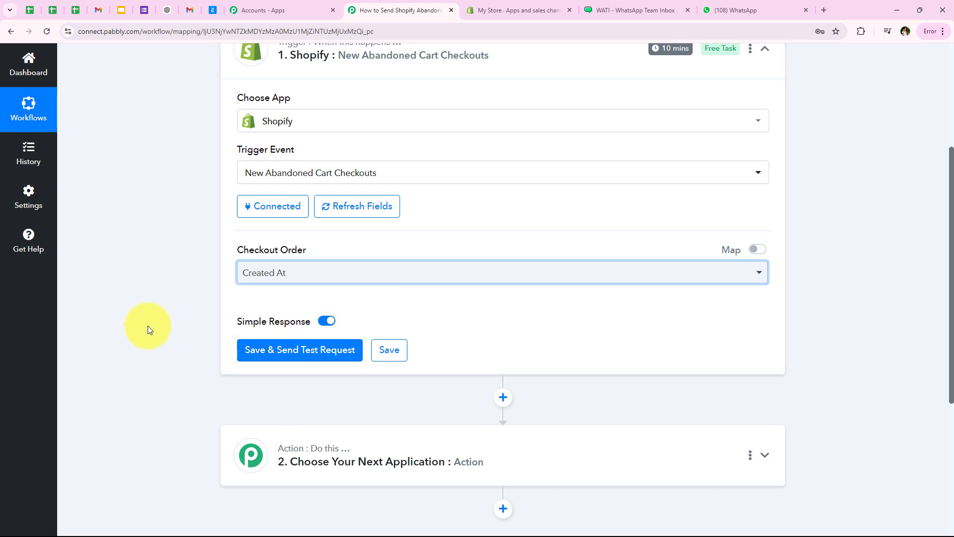
pyautogui.scroll(3, 155, 327)
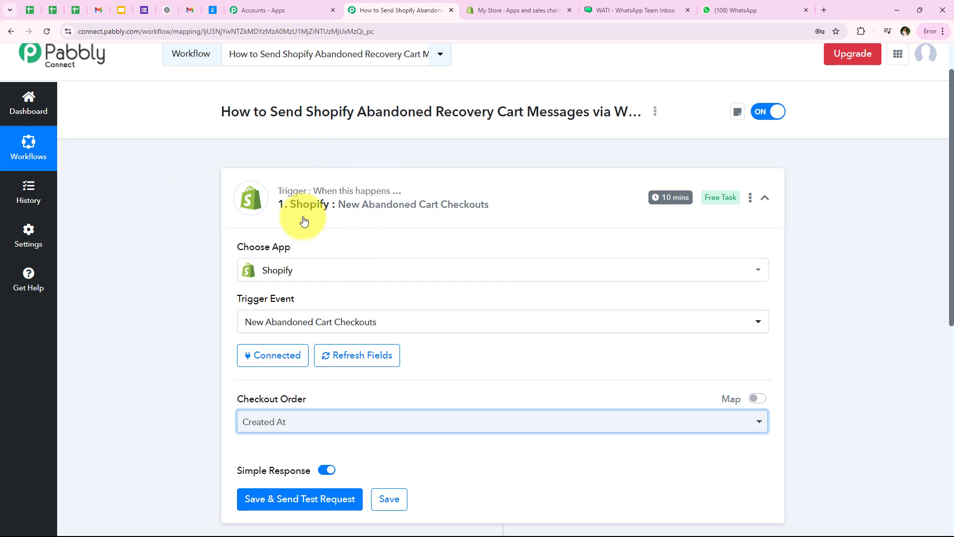
pyautogui.moveTo(667, 207)
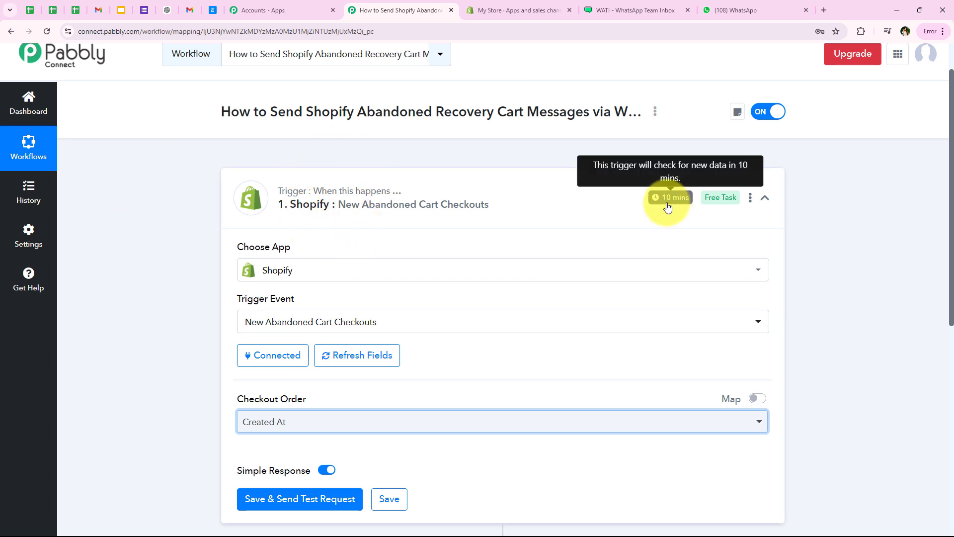
pyautogui.scroll(-2, 139, 310)
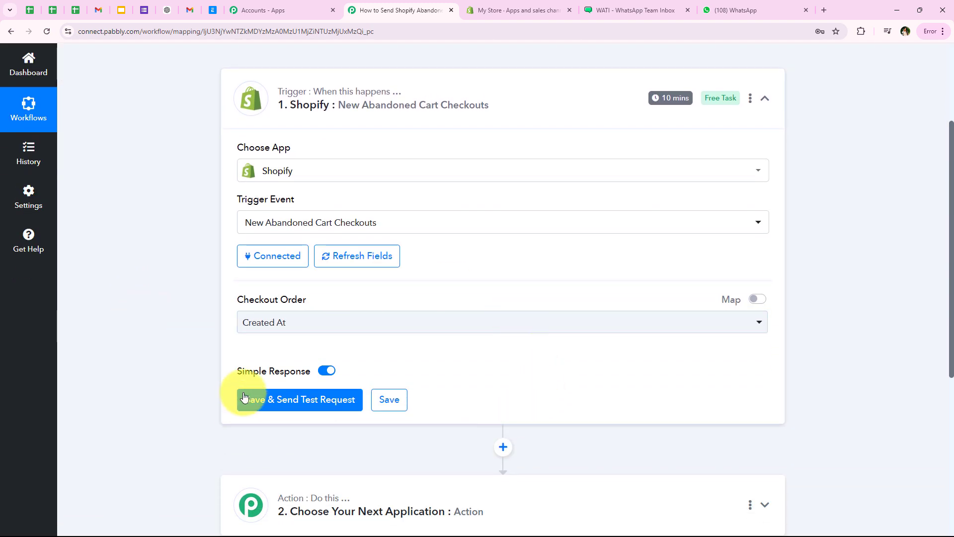
pyautogui.scroll(-1, 175, 374)
pyautogui.scroll(2, 175, 375)
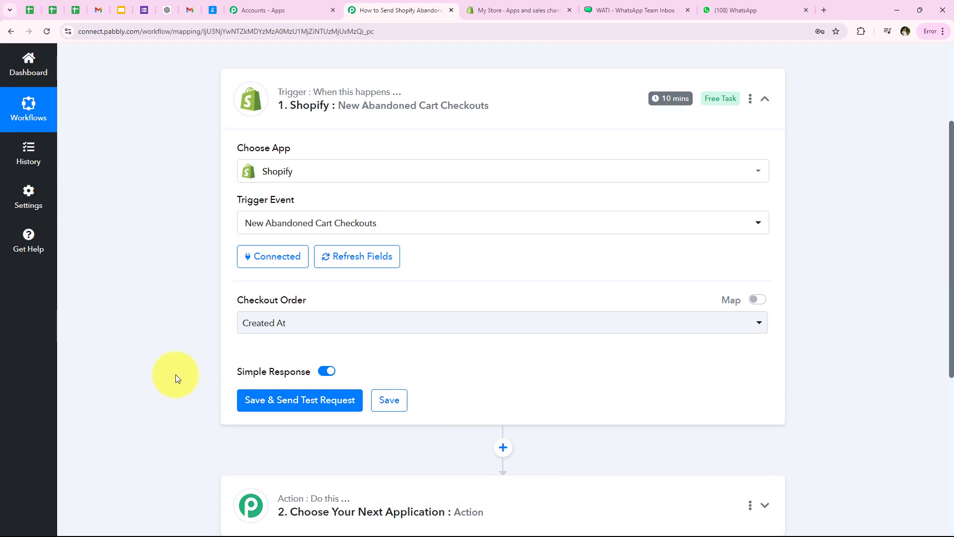
pyautogui.scroll(1, 265, 164)
pyautogui.scroll(-2, 195, 196)
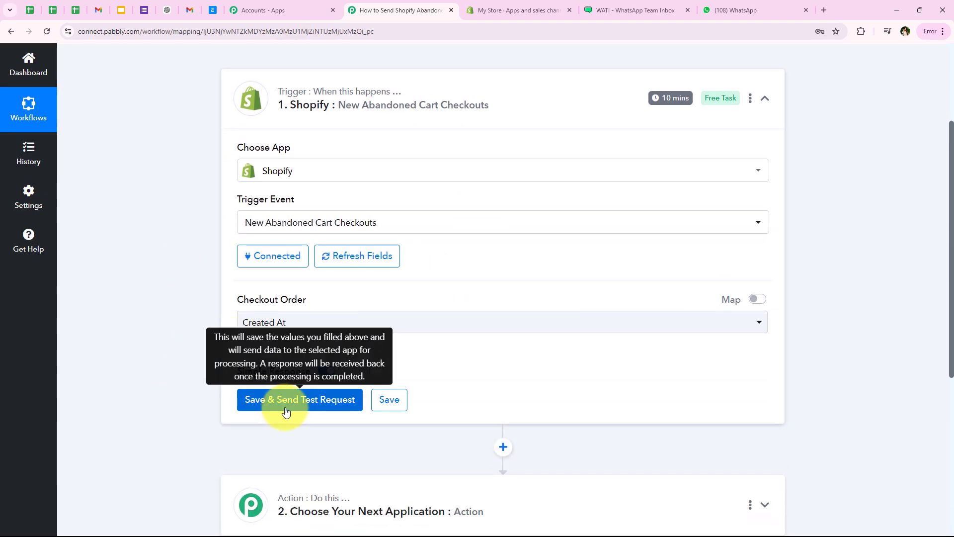
pyautogui.scroll(-1, 164, 397)
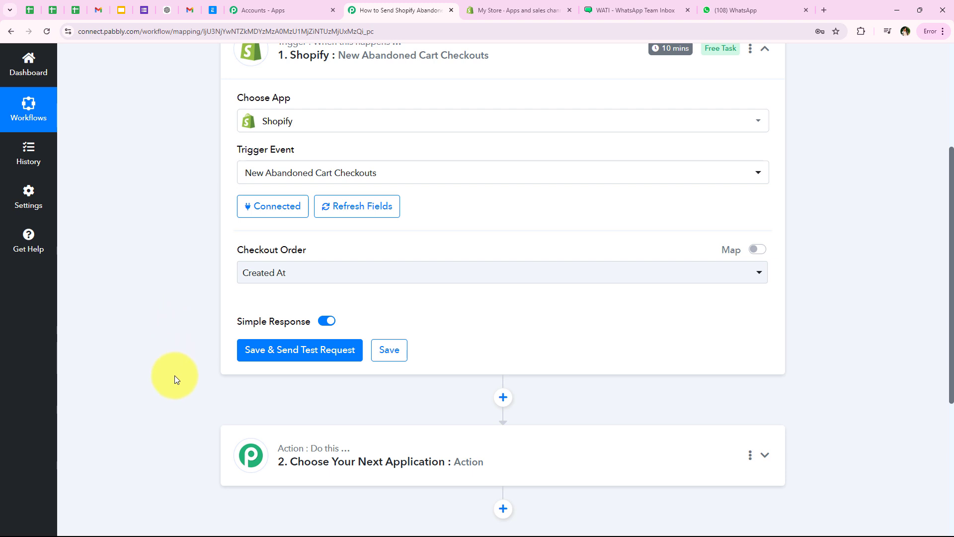
pyautogui.scroll(2, 165, 333)
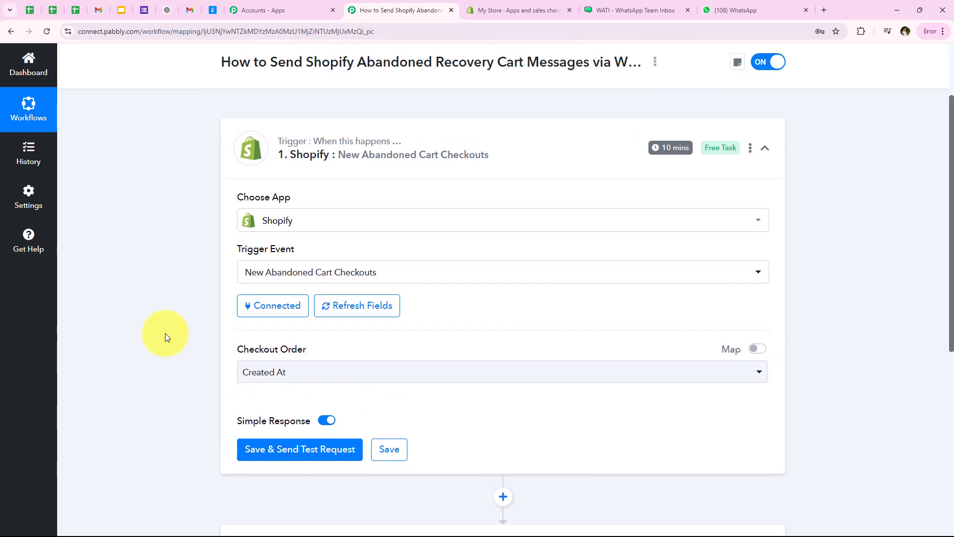
pyautogui.scroll(-2, 165, 335)
pyautogui.scroll(-1, 165, 335)
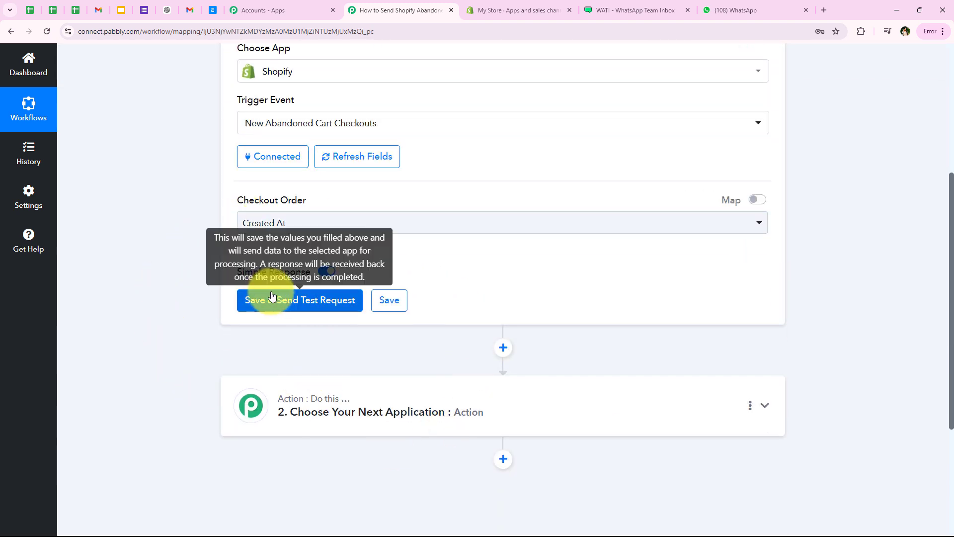
# From the Shopify admin Products list, view the Chair product on the online store
pyautogui.click(536, 6)
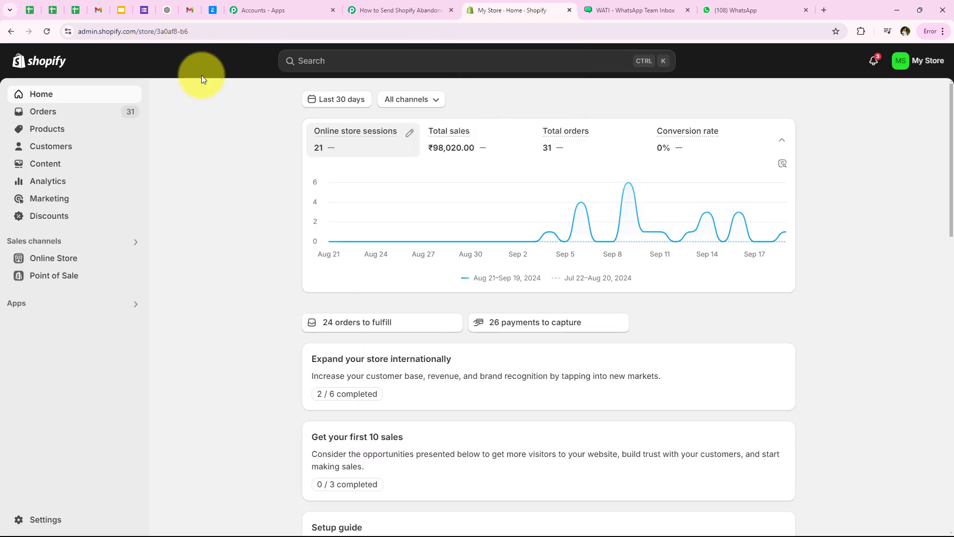
pyautogui.click(35, 130)
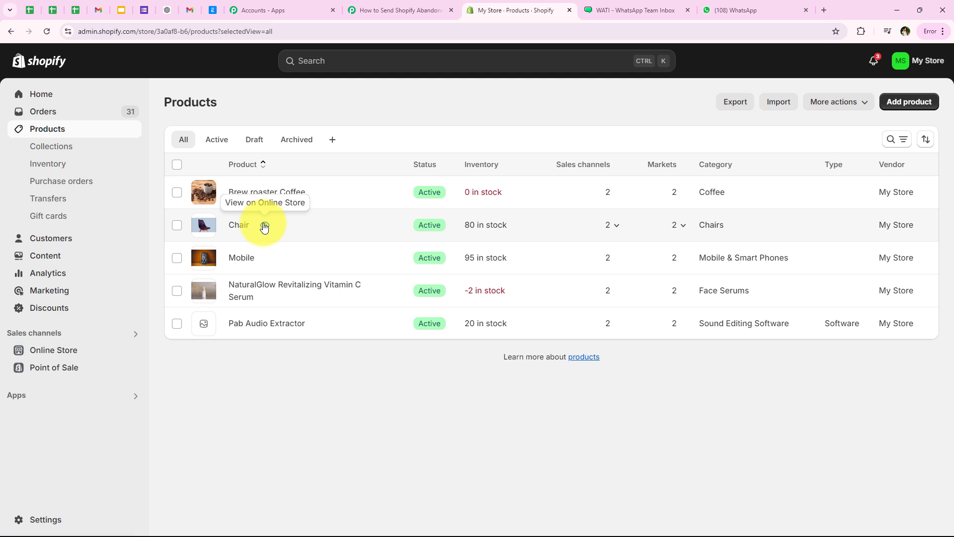
pyautogui.click(264, 227)
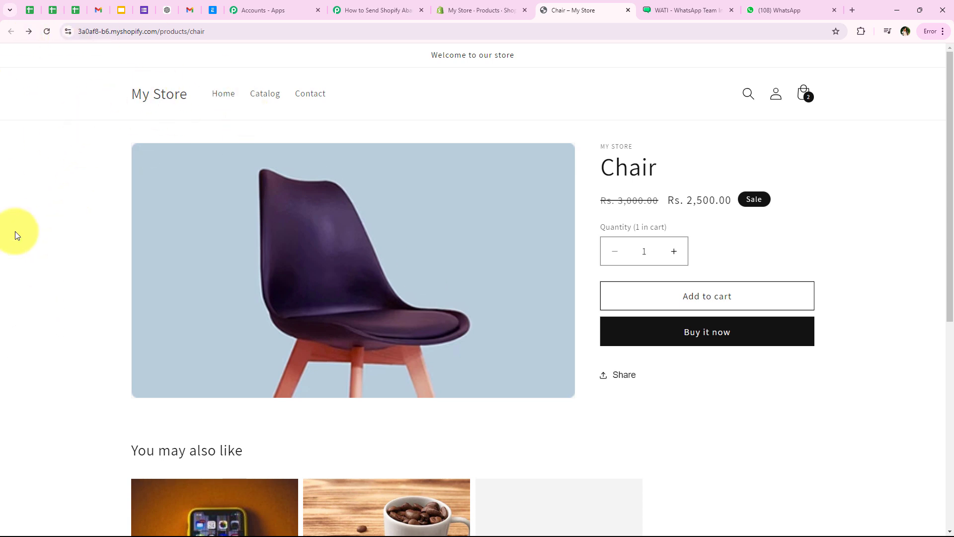
# Start checkout for the Chair, autofill the saved contact, and end the PIN code with 20
pyautogui.click(754, 331)
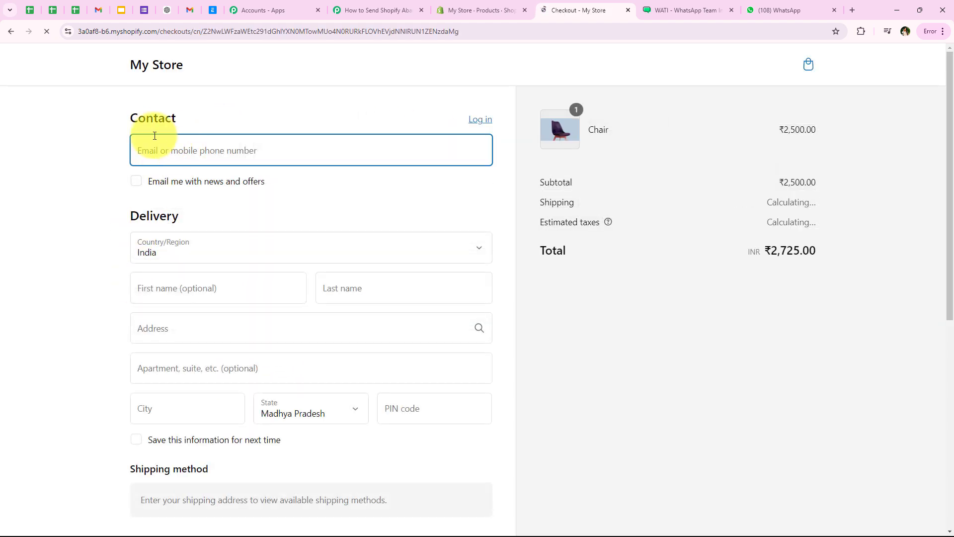
pyautogui.click(188, 146)
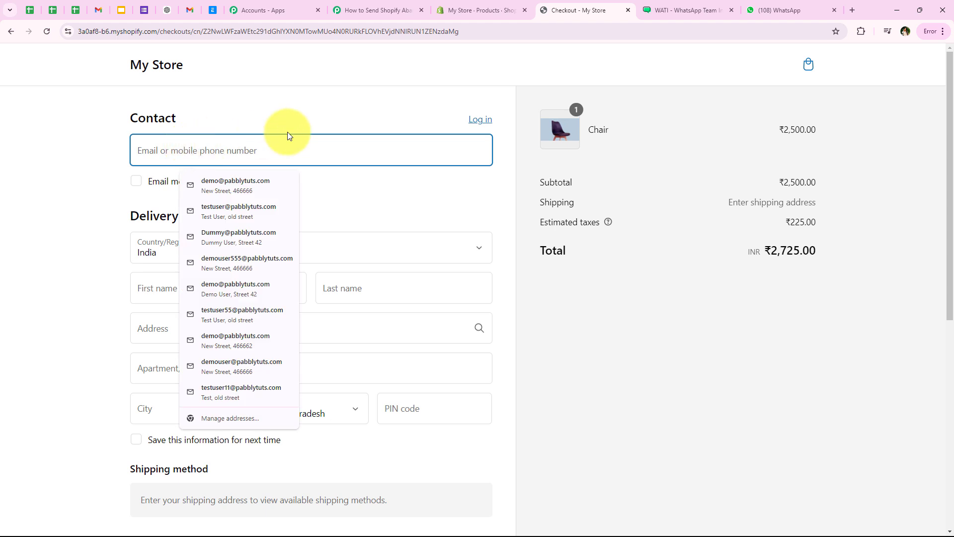
pyautogui.press('Down')
pyautogui.press('Return')
pyautogui.scroll(-2, 266, 193)
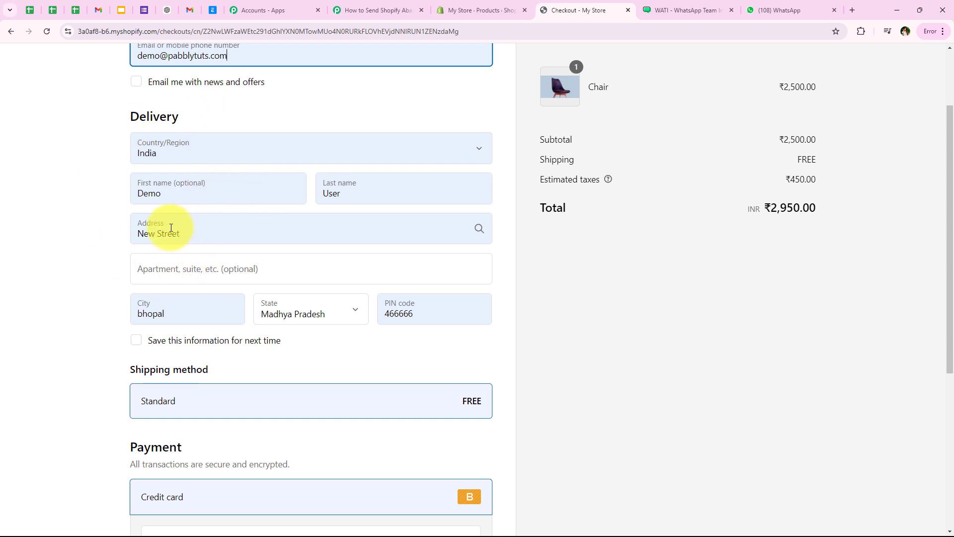
pyautogui.moveTo(430, 319); pyautogui.dragTo(395, 319)
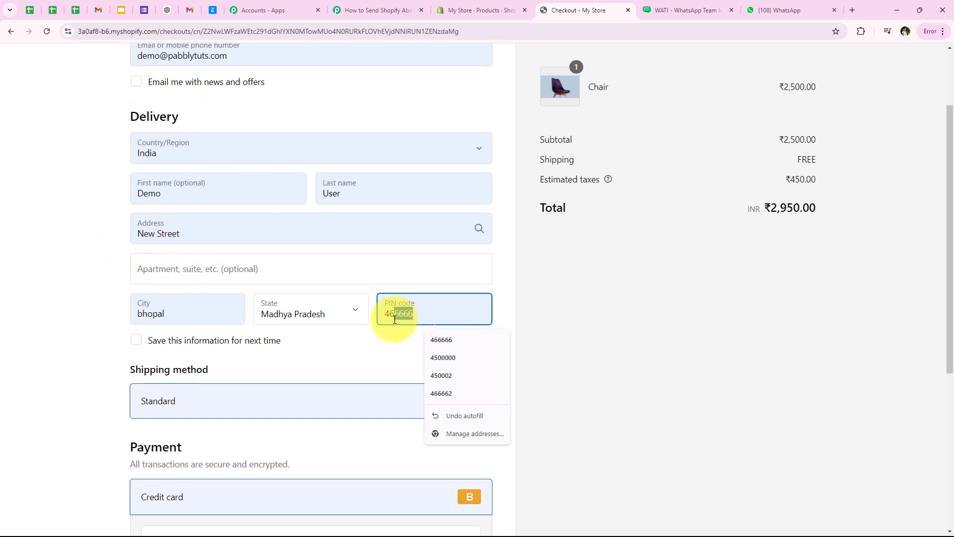
pyautogui.write('2003')
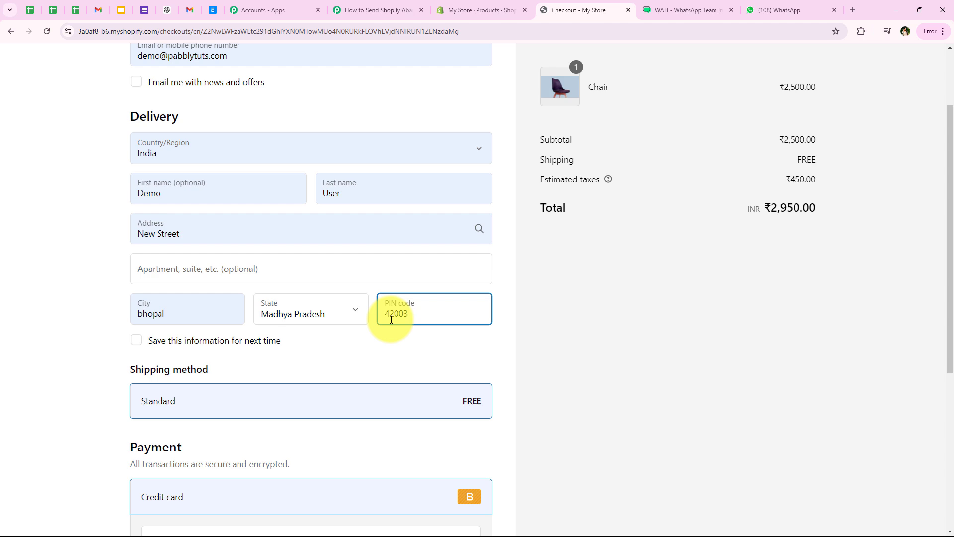
pyautogui.scroll(-4, 144, 329)
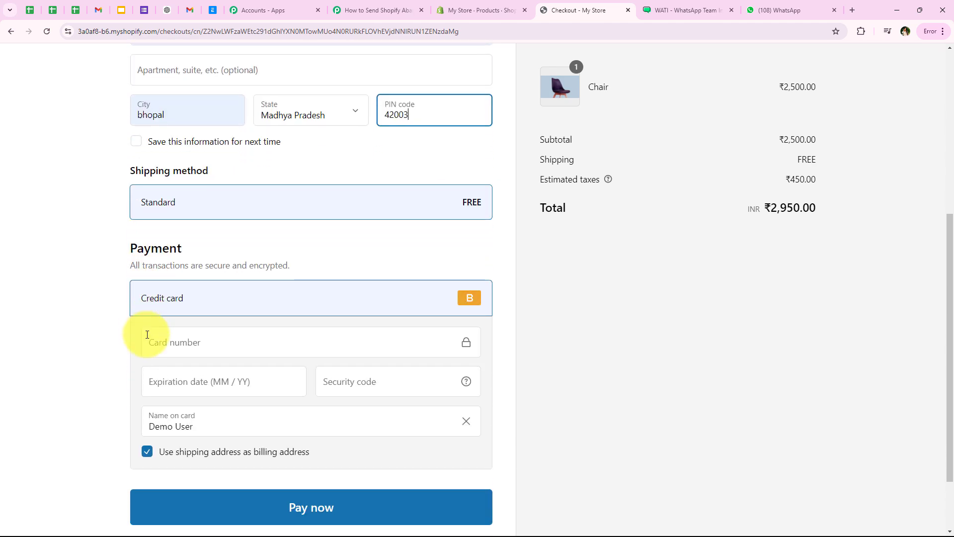
pyautogui.scroll(2, 282, 228)
pyautogui.scroll(-4, 283, 228)
# Fill the card from the saved Visa test card, then close the checkout without paying
pyautogui.click(249, 259)
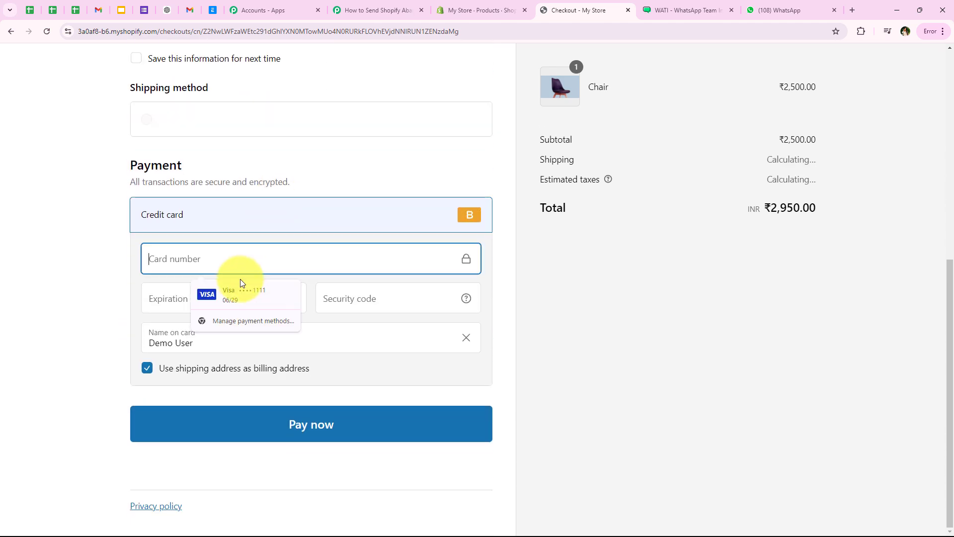
pyautogui.click(180, 258)
pyautogui.click(224, 292)
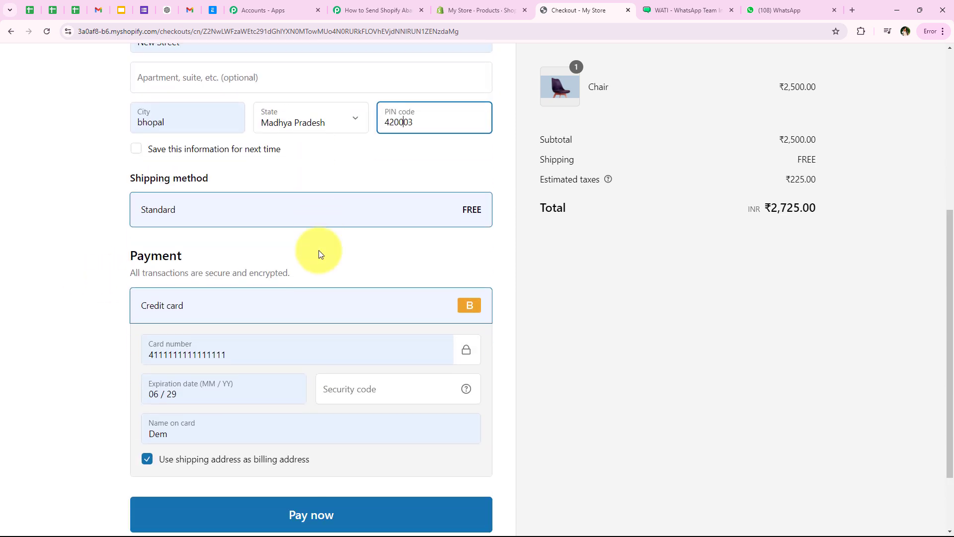
pyautogui.scroll(3, 88, 243)
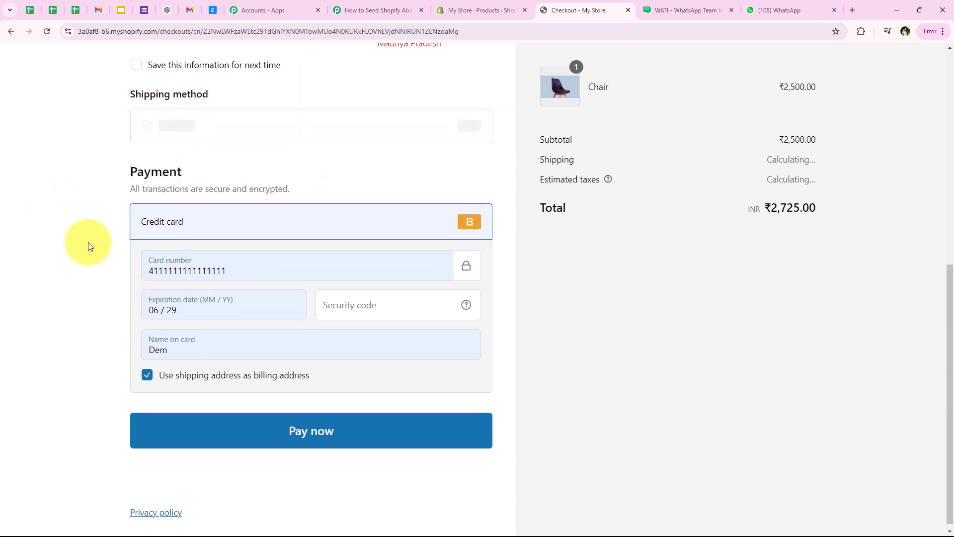
pyautogui.scroll(-3, 88, 243)
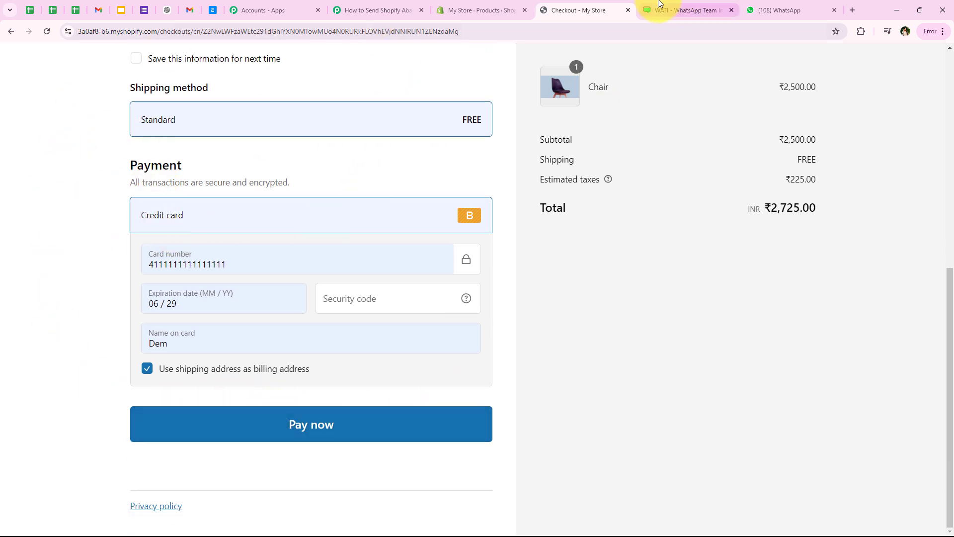
pyautogui.click(628, 10)
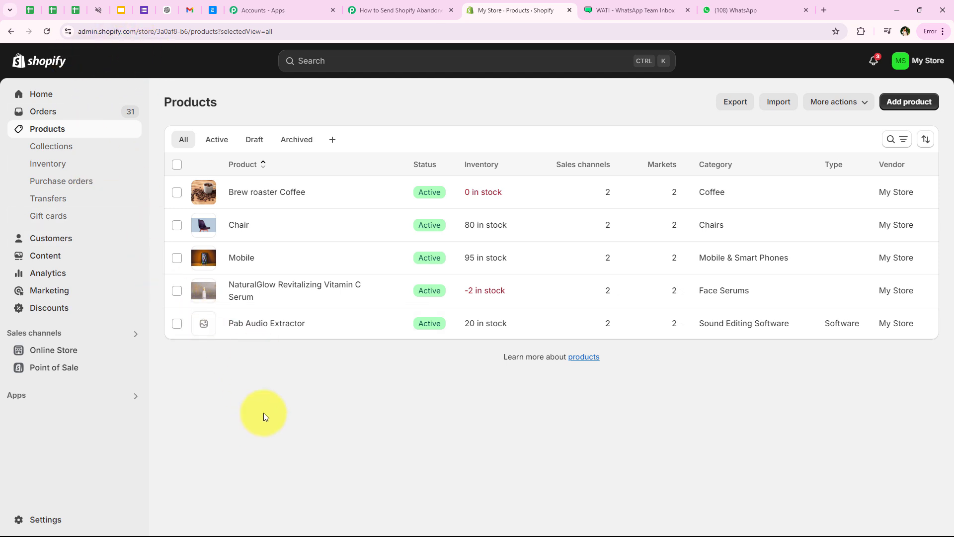
# Switch back to the Pabbly Connect abandoned-cart workflow showing the New Abandoned Cart Checkouts trigger
pyautogui.click(395, 10)
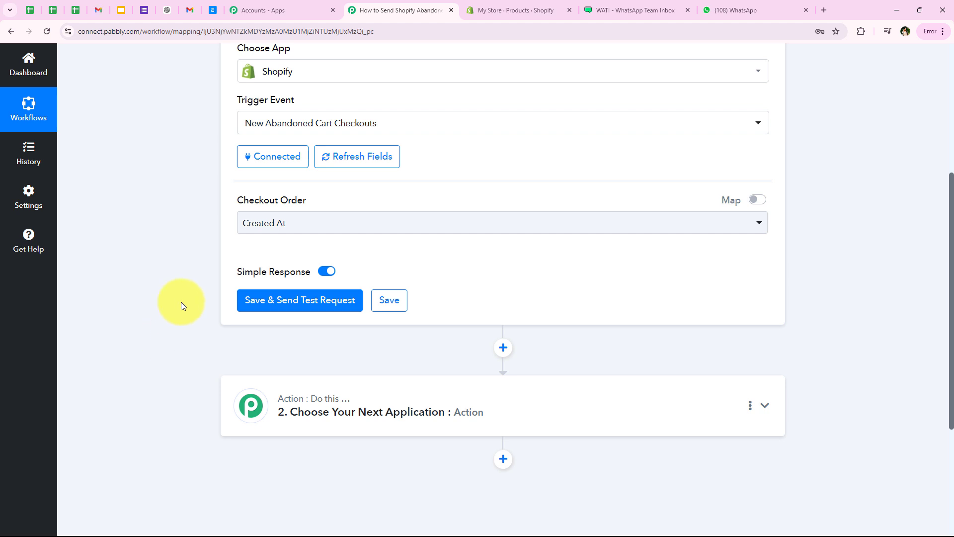
pyautogui.scroll(2, 181, 302)
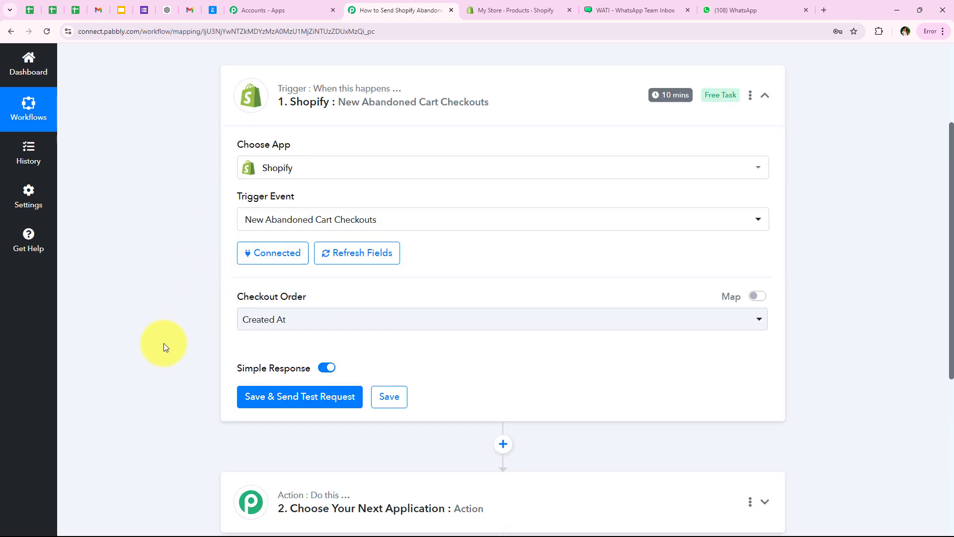
pyautogui.scroll(-2, 163, 343)
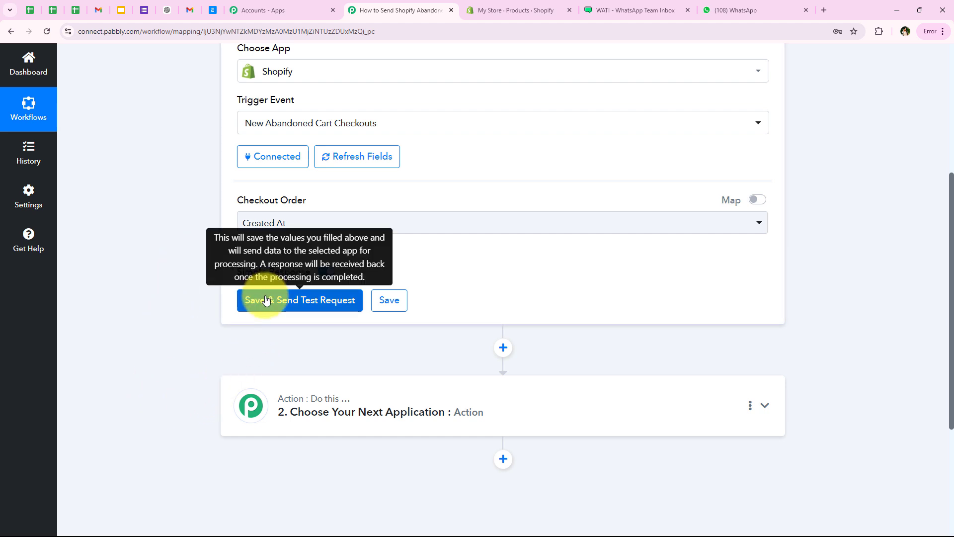
# Save the Shopify trigger and send a test request to fetch the abandoned checkout
pyautogui.click(309, 302)
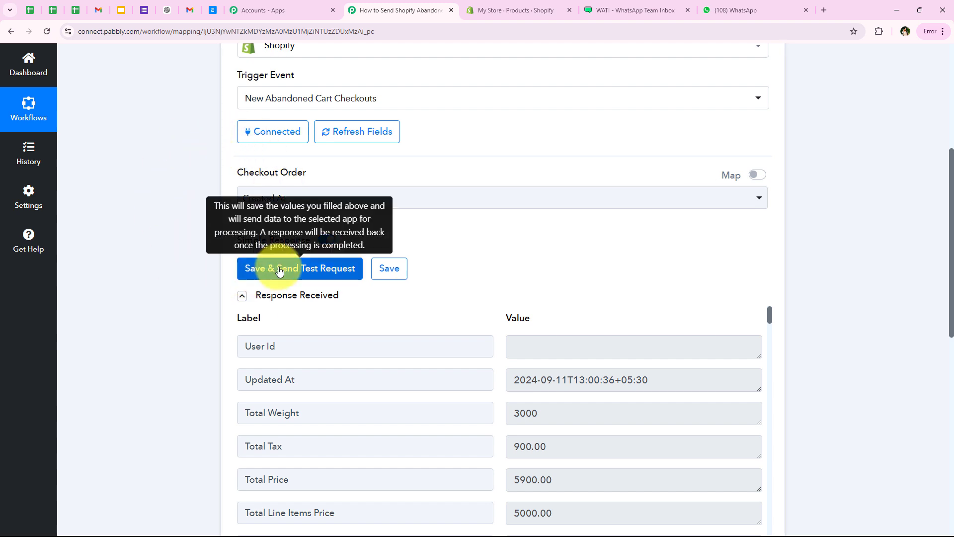
pyautogui.scroll(-2, 711, 206)
pyautogui.scroll(-6, 654, 249)
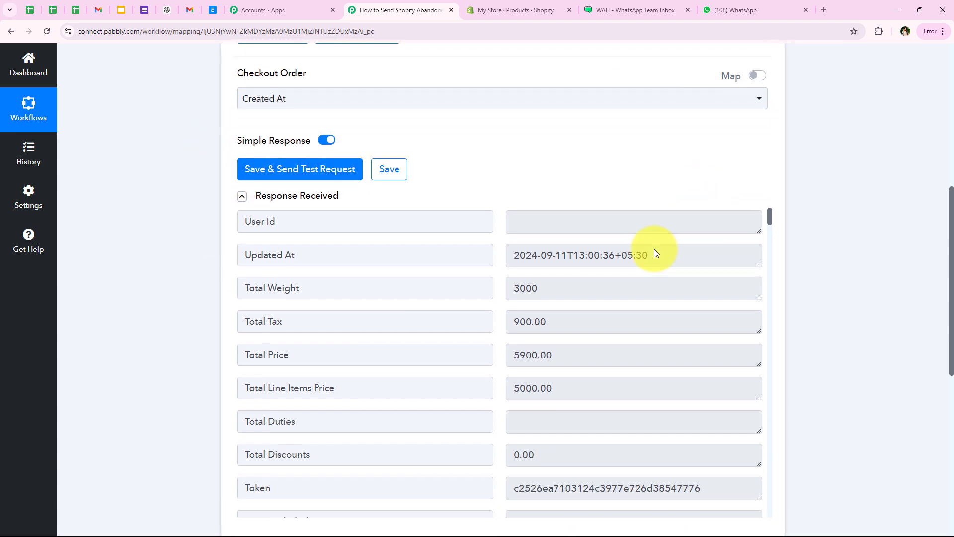
pyautogui.scroll(-15, 499, 343)
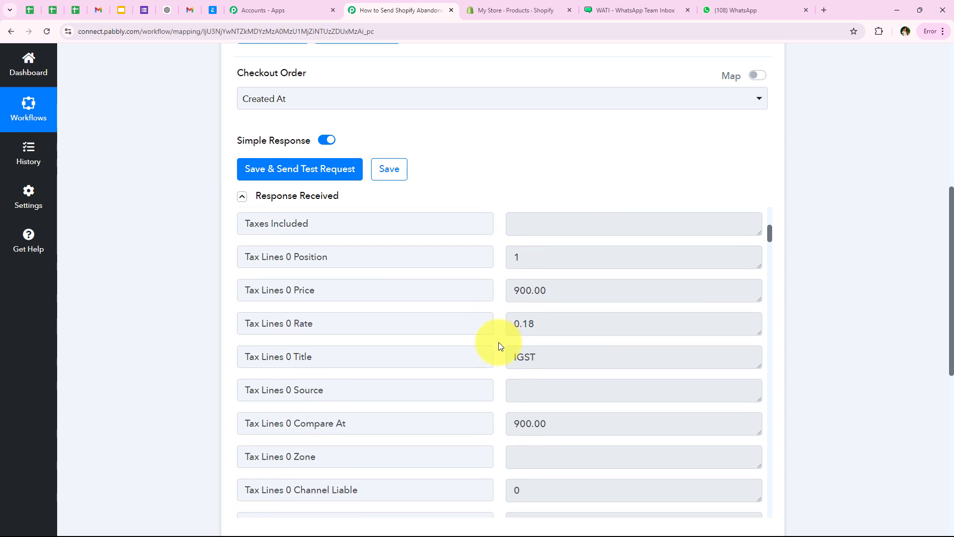
pyautogui.scroll(-6, 459, 403)
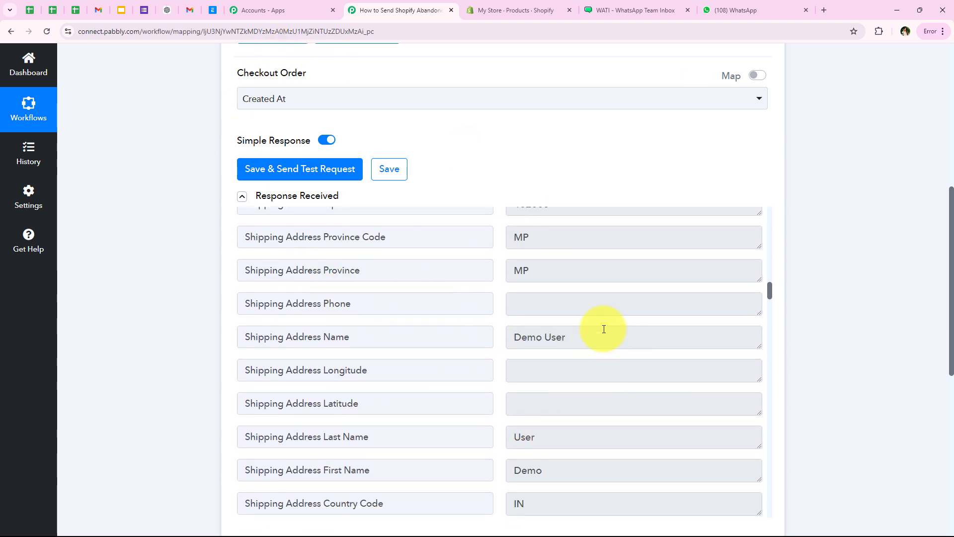
# Check the response's shipping first and last name, country, phone number, and Chair product title
pyautogui.click(601, 335)
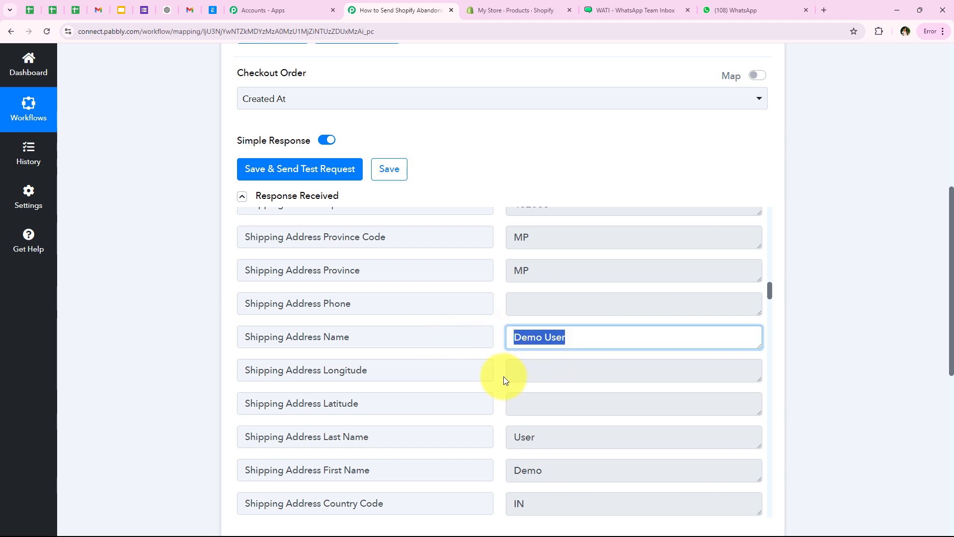
pyautogui.scroll(-4, 505, 381)
pyautogui.click(579, 268)
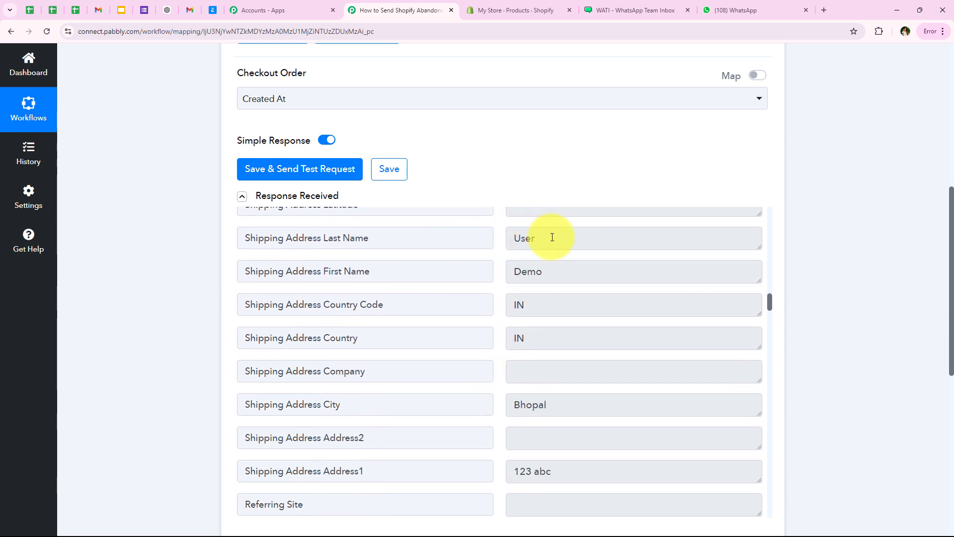
pyautogui.click(552, 237)
pyautogui.click(505, 345)
pyautogui.scroll(-1, 505, 350)
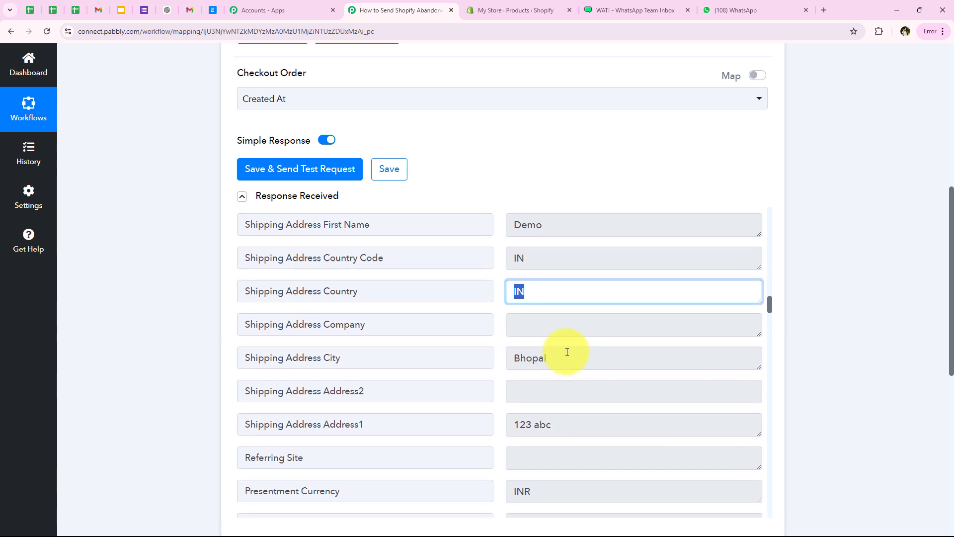
pyautogui.scroll(-5, 567, 351)
pyautogui.click(645, 270)
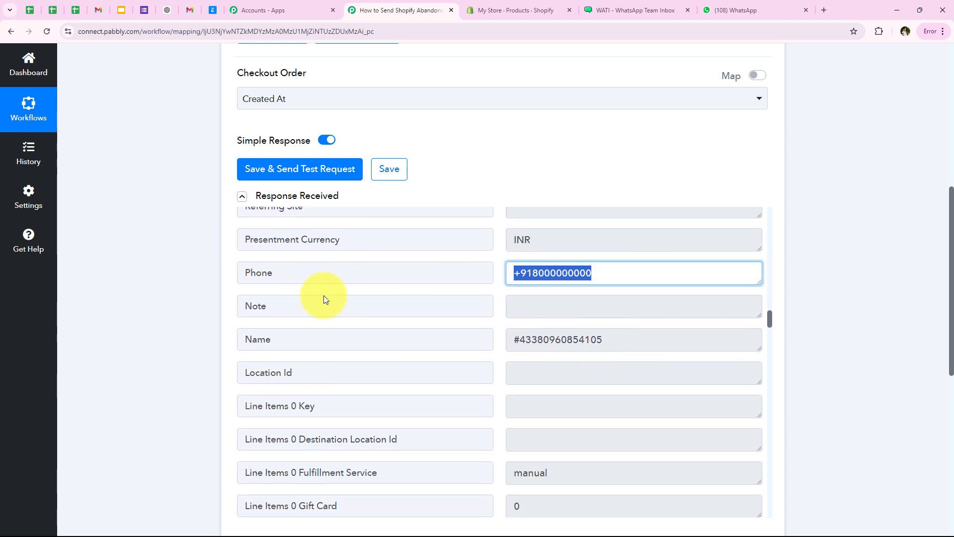
pyautogui.scroll(-5, 325, 299)
pyautogui.click(601, 365)
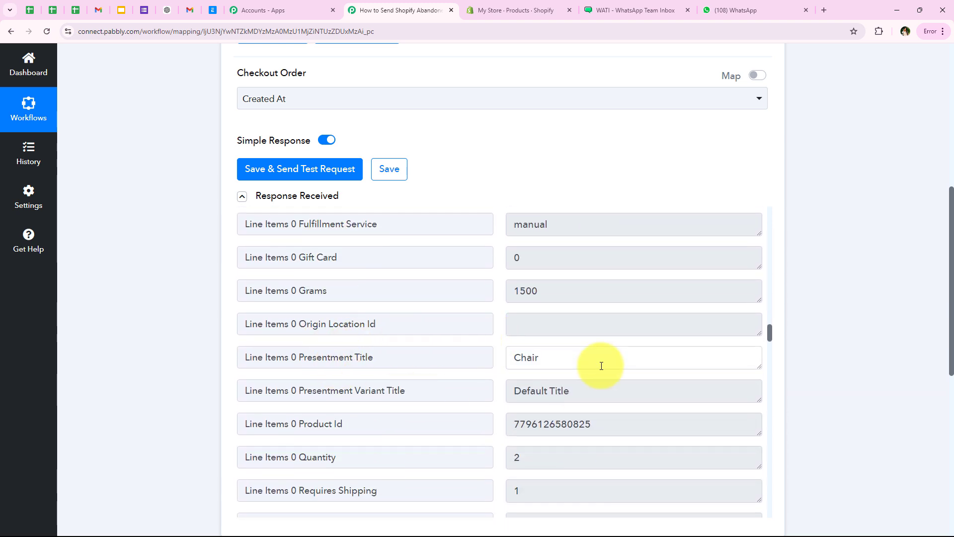
pyautogui.click(495, 373)
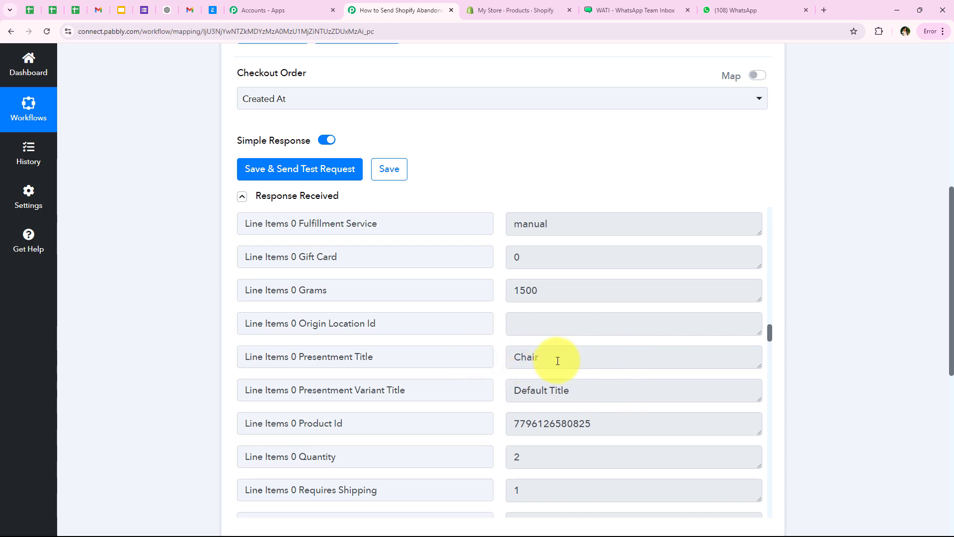
pyautogui.scroll(-12, 557, 361)
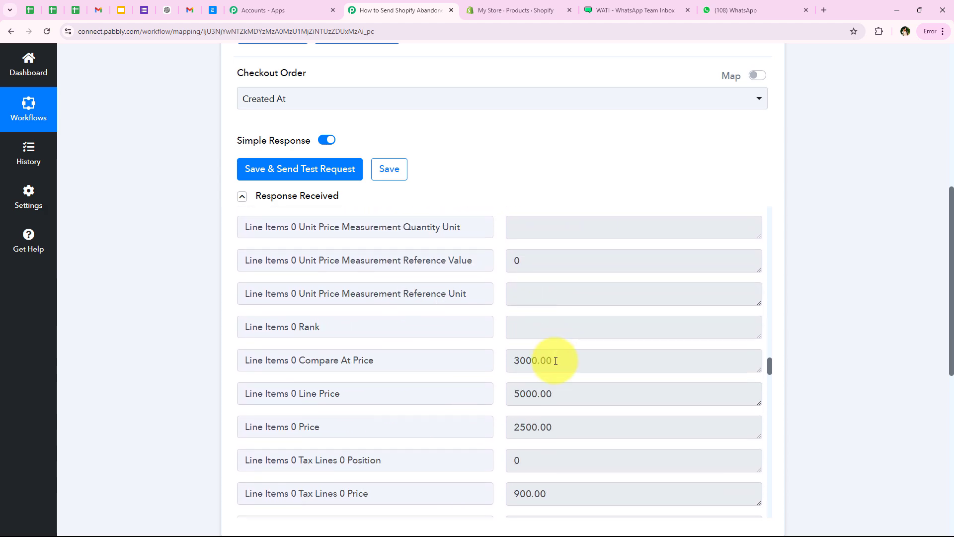
pyautogui.scroll(-6, 556, 360)
pyautogui.scroll(8, 170, 341)
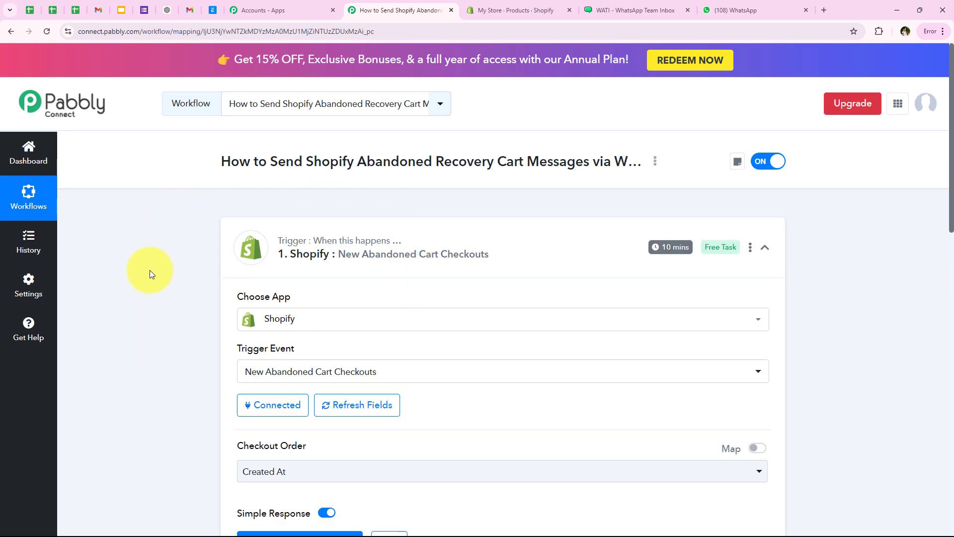
# Collapse the Shopify trigger step to reveal the blank 'Choose Your Next Application' action step
pyautogui.click(331, 255)
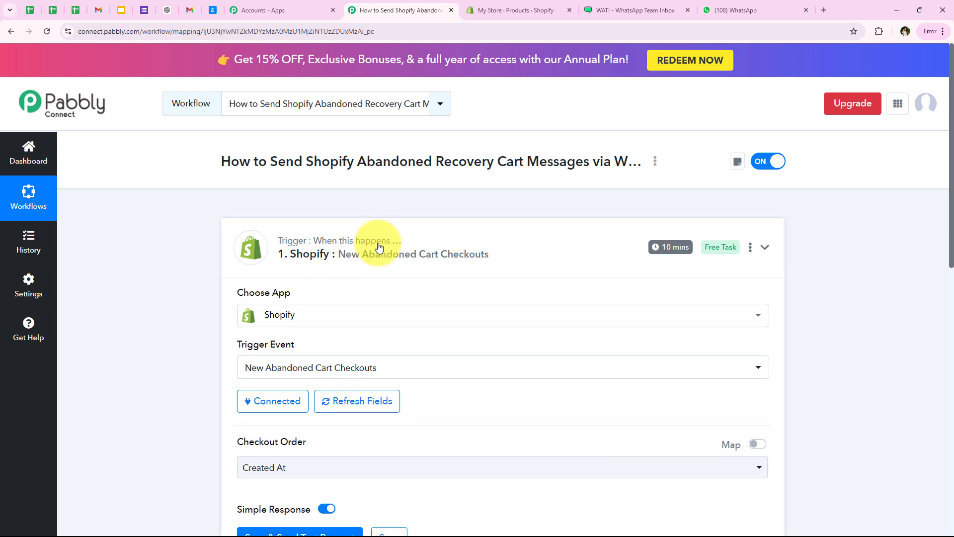
pyautogui.click(372, 243)
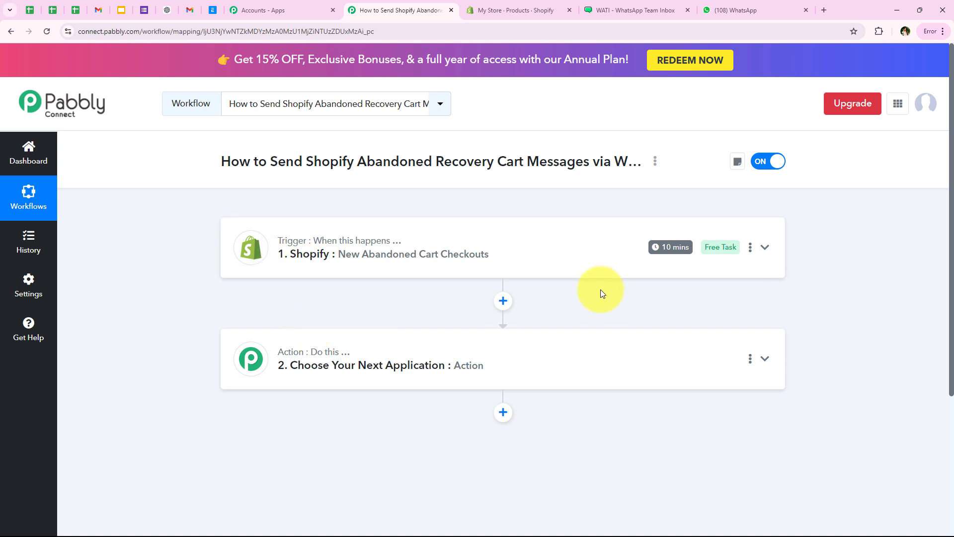
pyautogui.moveTo(684, 250)
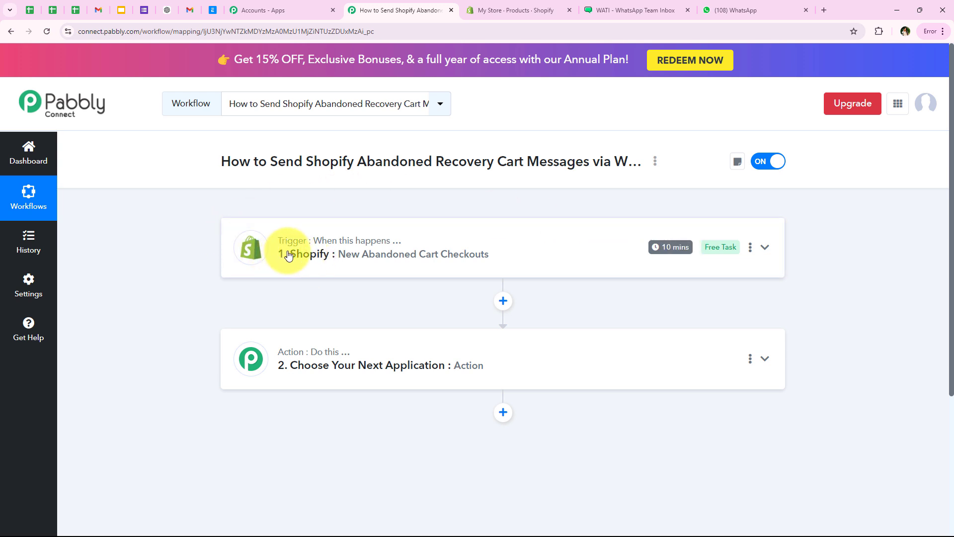
# Review the trigger's check-interval choices and close them unchanged
pyautogui.click(750, 249)
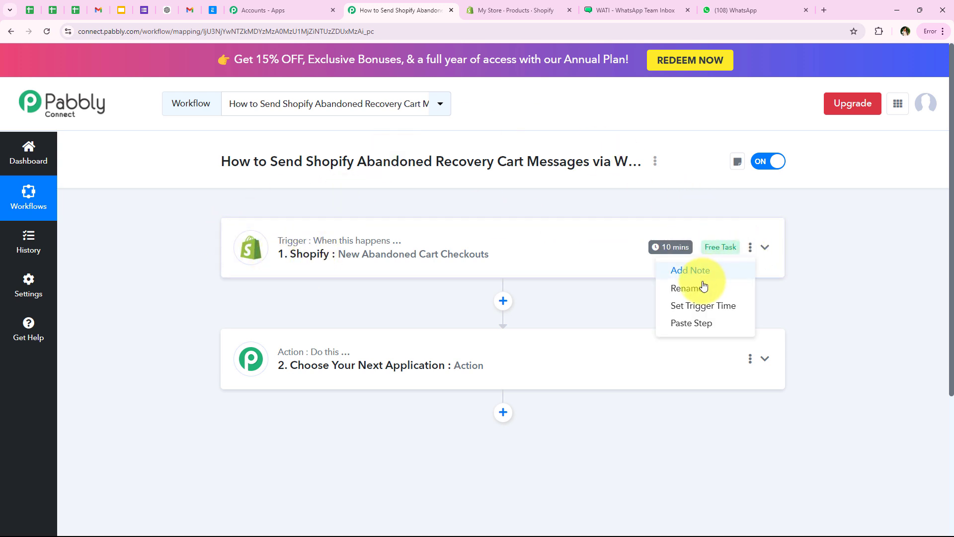
pyautogui.click(700, 306)
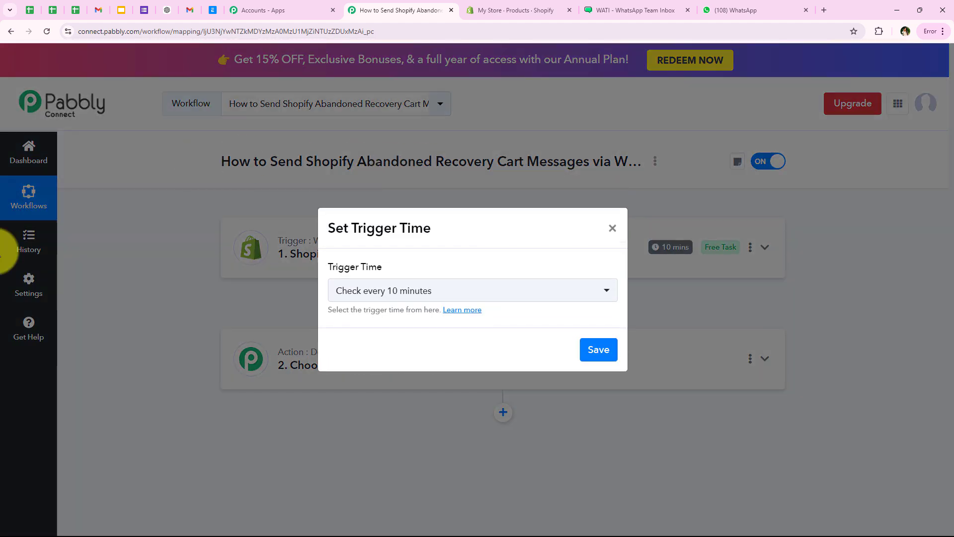
pyautogui.click(606, 292)
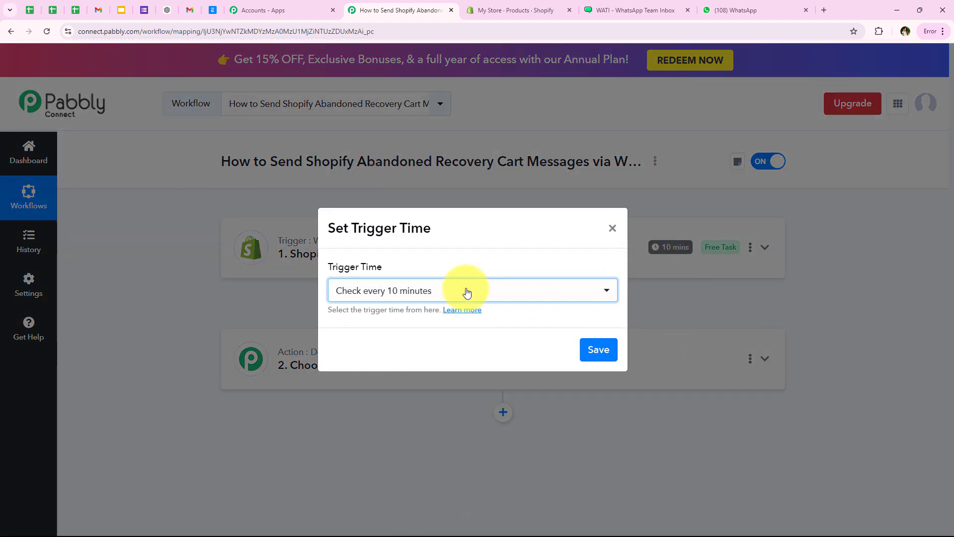
pyautogui.click(613, 229)
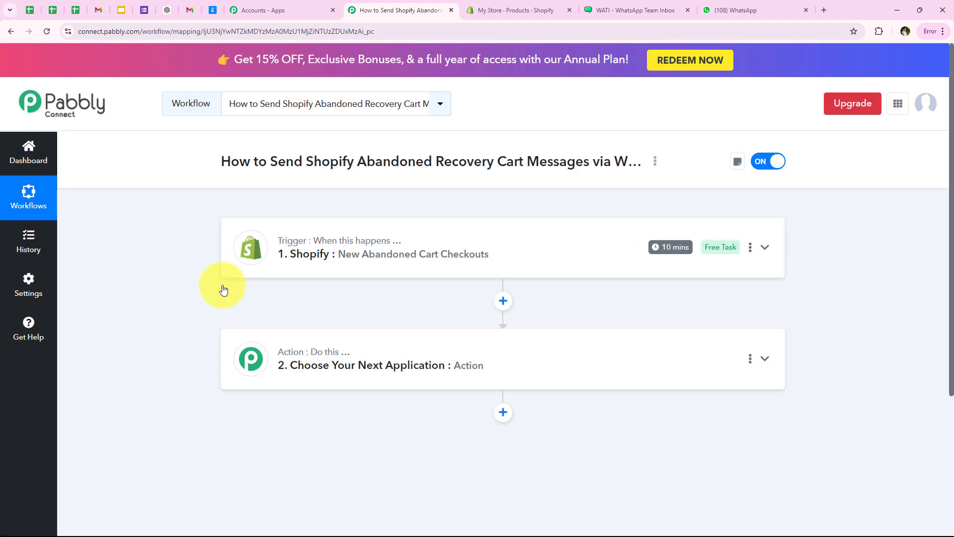
# Expand step 2's Choose App panel after briefly checking the Shopify products tab
pyautogui.scroll(-1, 214, 348)
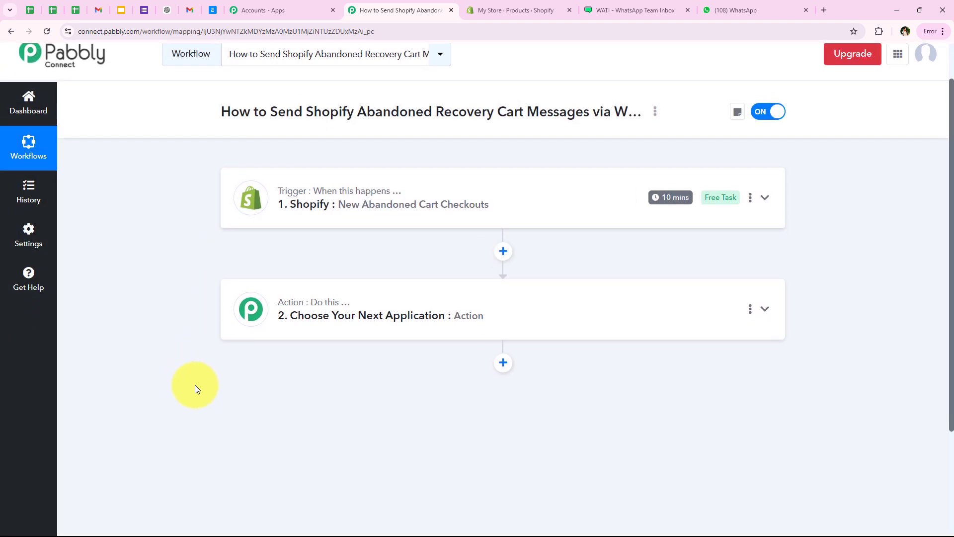
pyautogui.click(300, 321)
pyautogui.scroll(-3, 341, 273)
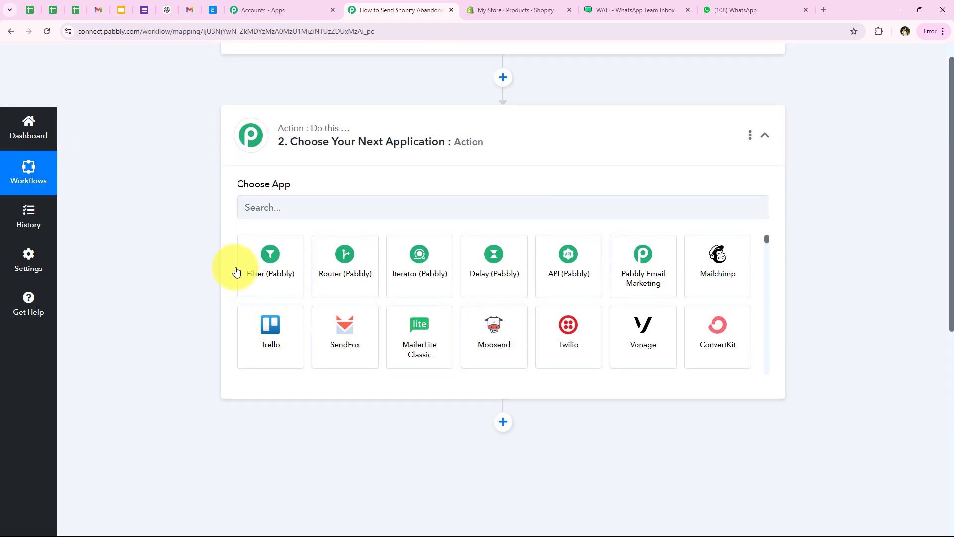
pyautogui.scroll(2, 121, 284)
pyautogui.scroll(1, 120, 284)
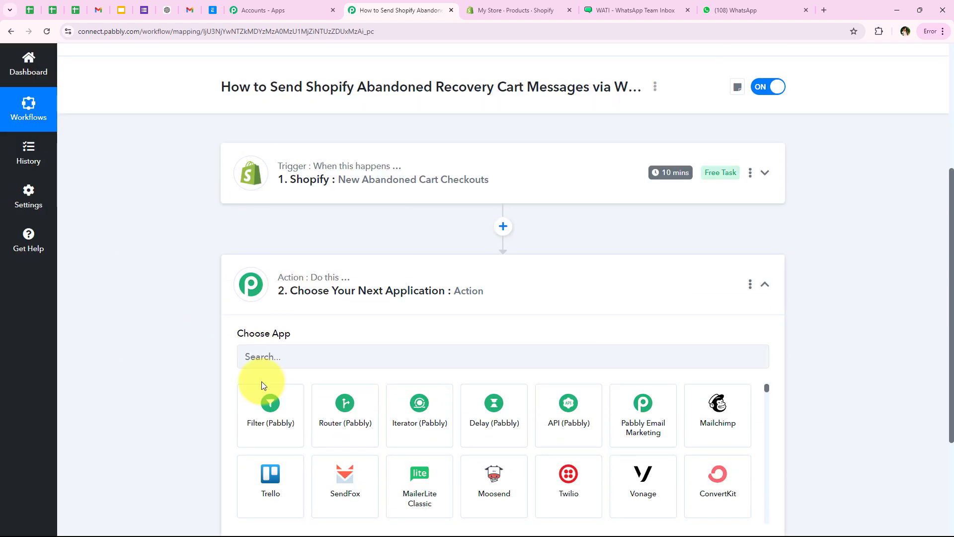
pyautogui.click(476, 9)
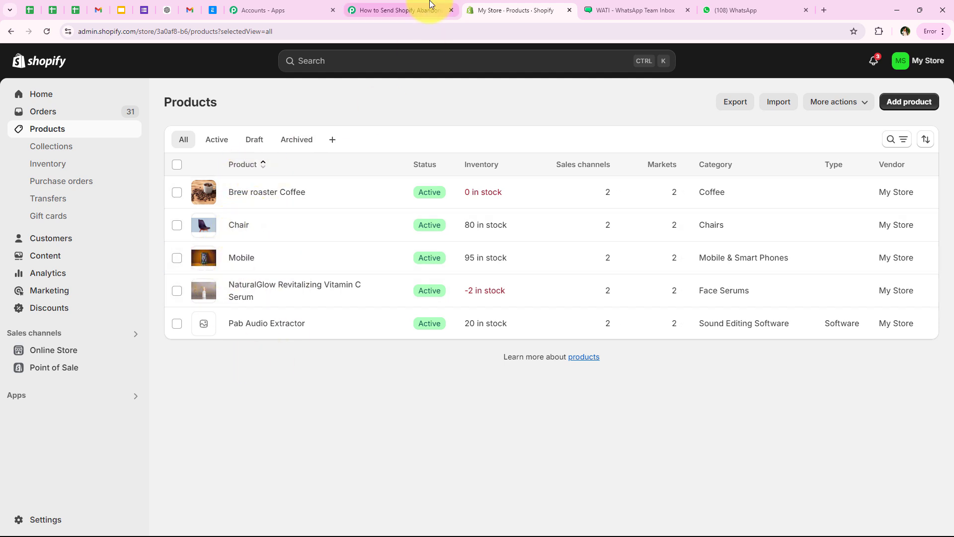
pyautogui.click(404, 9)
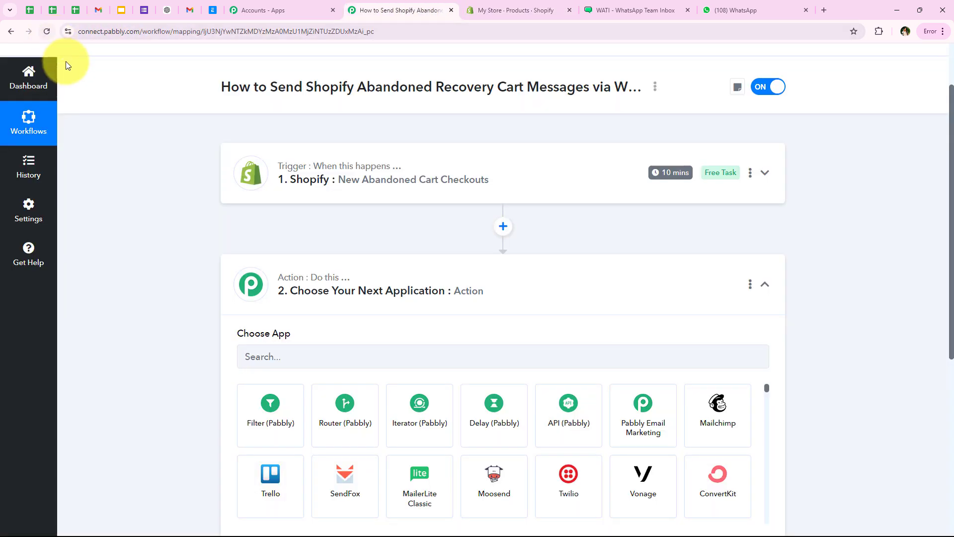
pyautogui.scroll(-1, 218, 278)
pyautogui.scroll(-1, 215, 287)
# Make step 2 a Filter (Pabbly) step with the Filter Values event and connect it
pyautogui.click(258, 259)
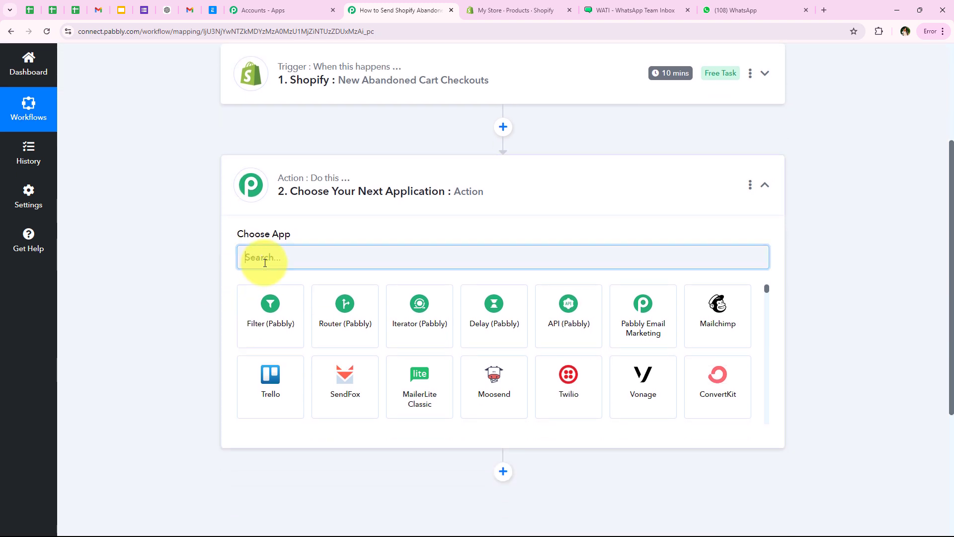
pyautogui.write('Fil')
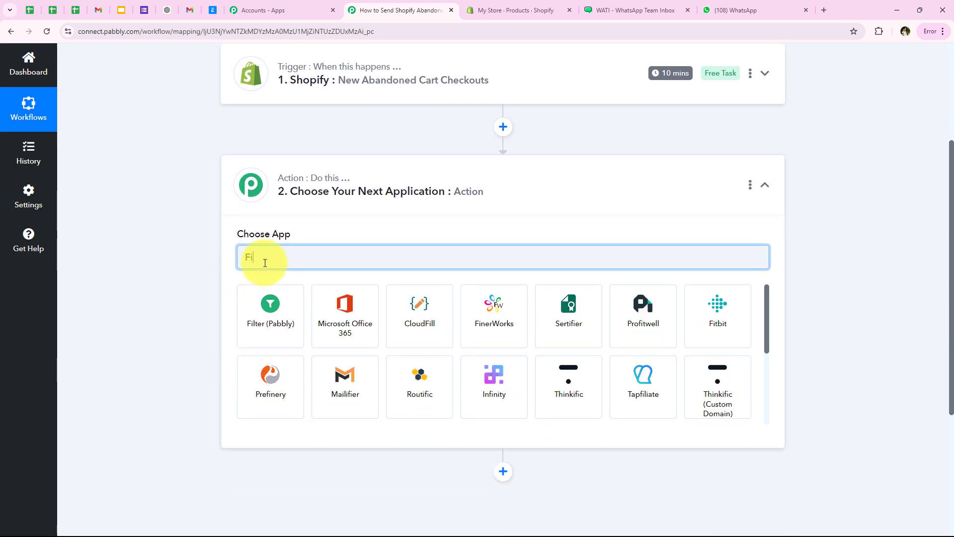
pyautogui.write('t')
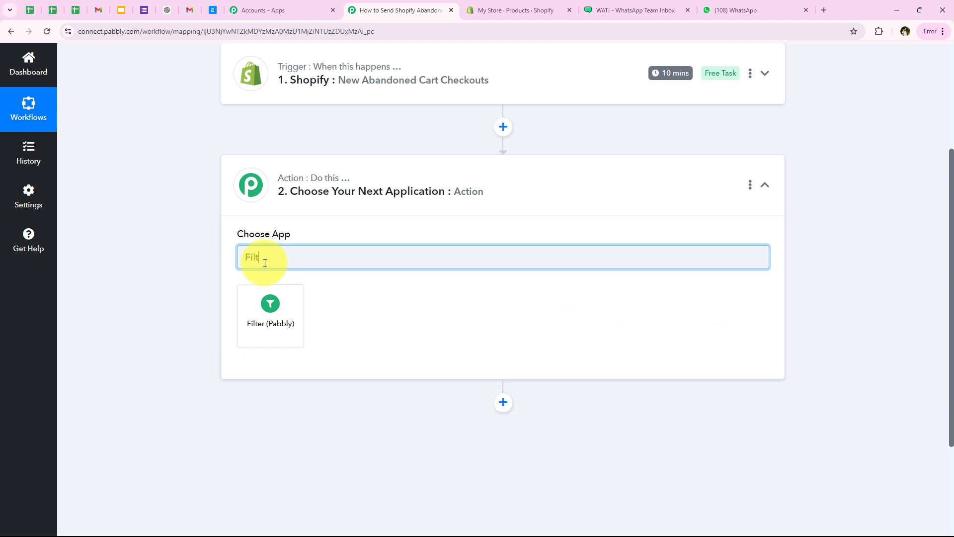
pyautogui.write('er')
pyautogui.click(275, 311)
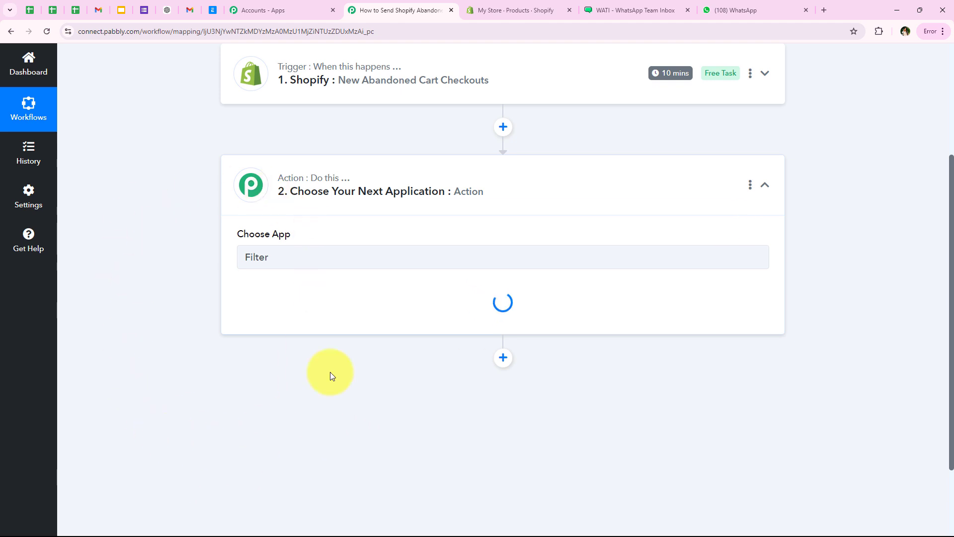
pyautogui.moveTo(237, 284); pyautogui.dragTo(302, 279)
pyautogui.click(283, 311)
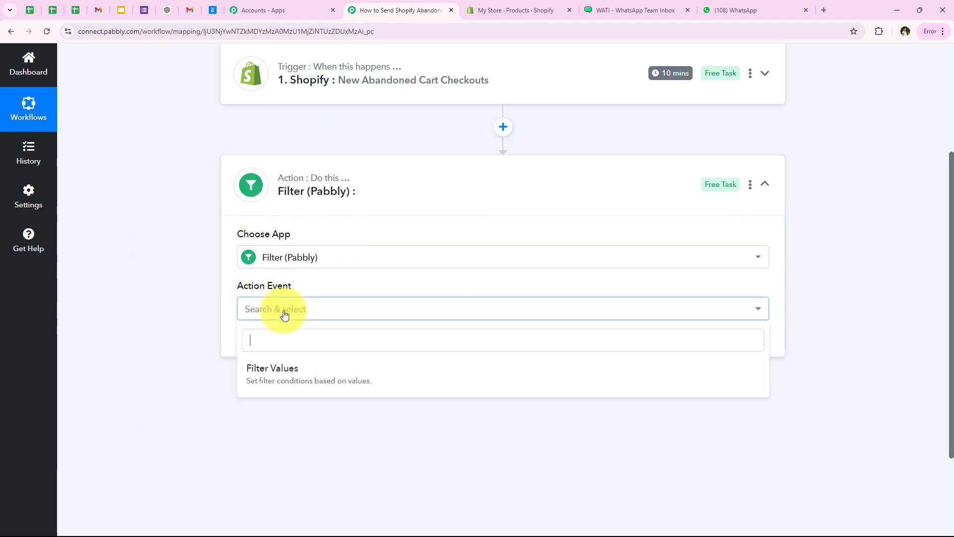
pyautogui.click(260, 370)
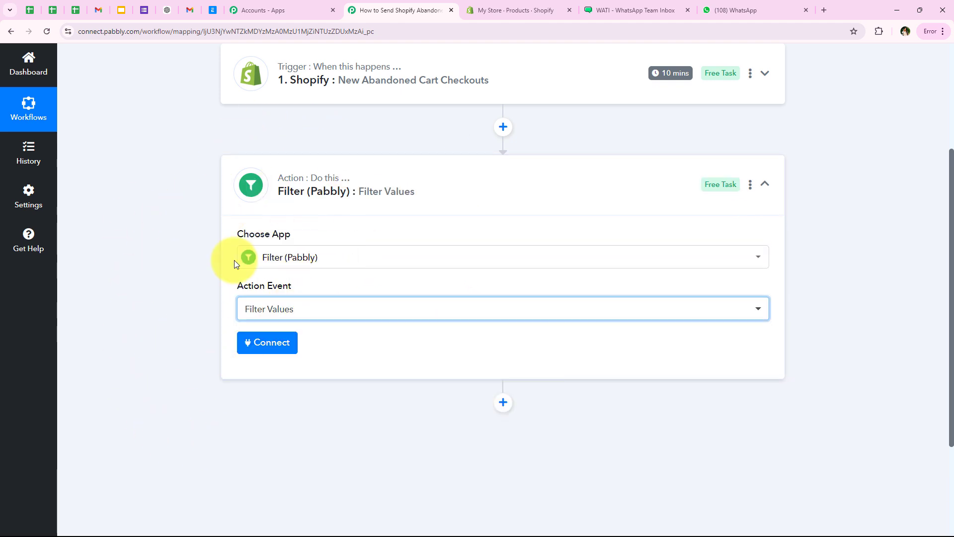
pyautogui.click(258, 342)
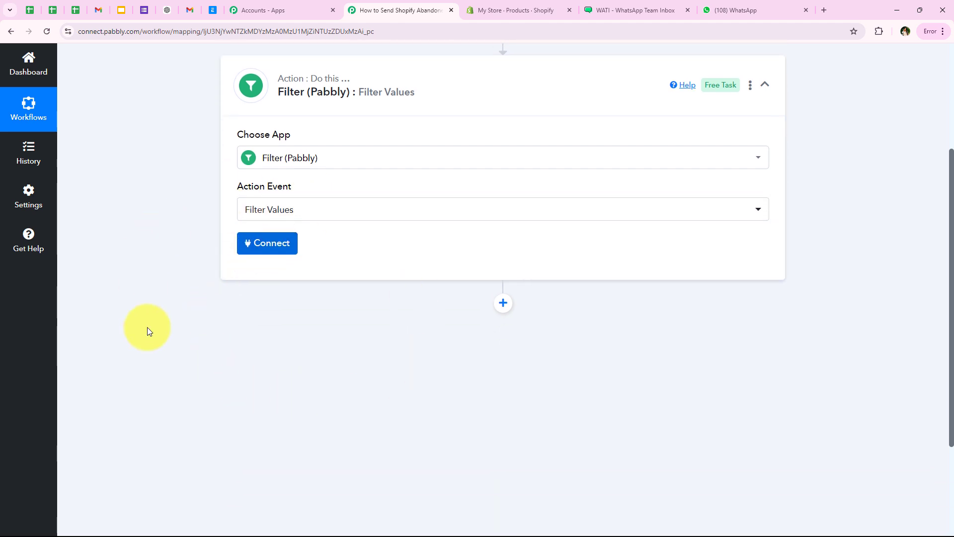
# Set the filter's Select Label to Line Items 0 Title : Chair
pyautogui.click(325, 320)
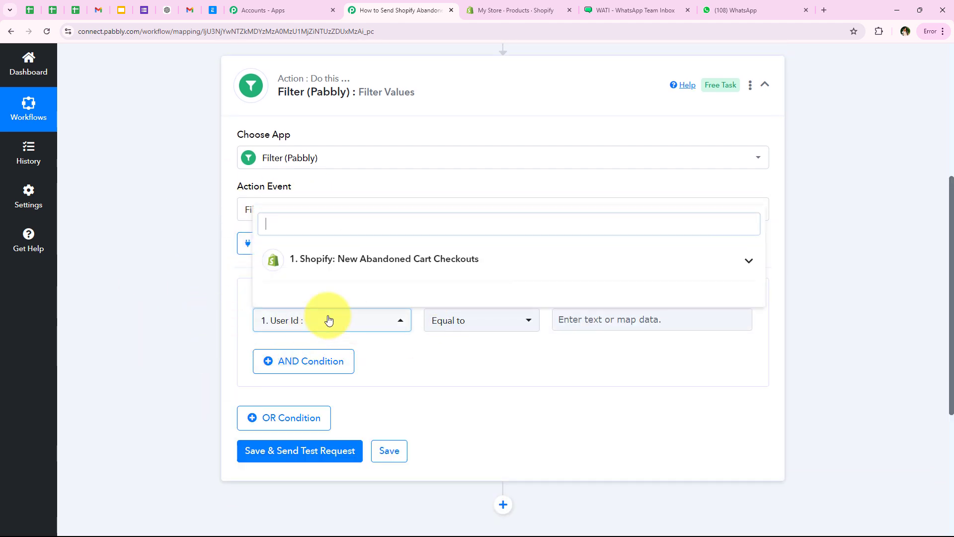
pyautogui.click(360, 255)
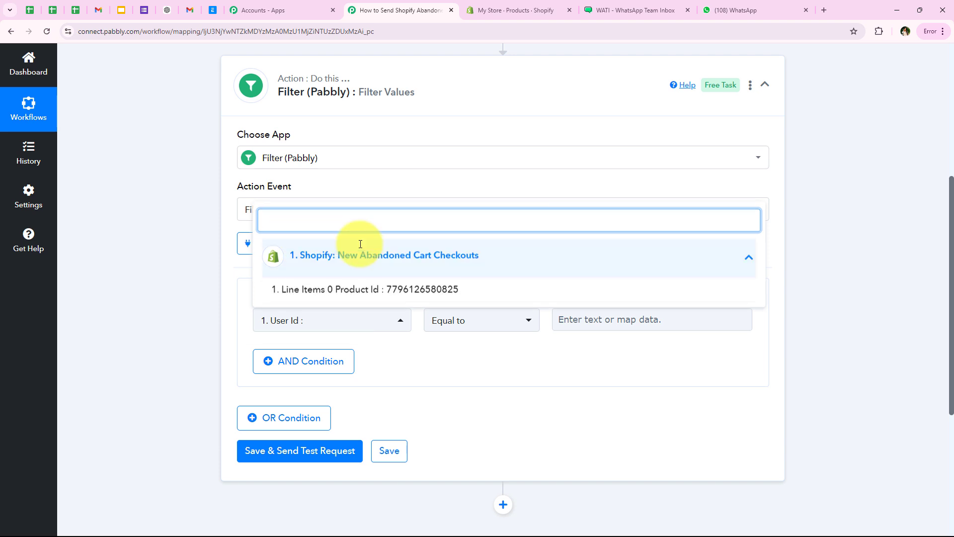
pyautogui.write('Chair')
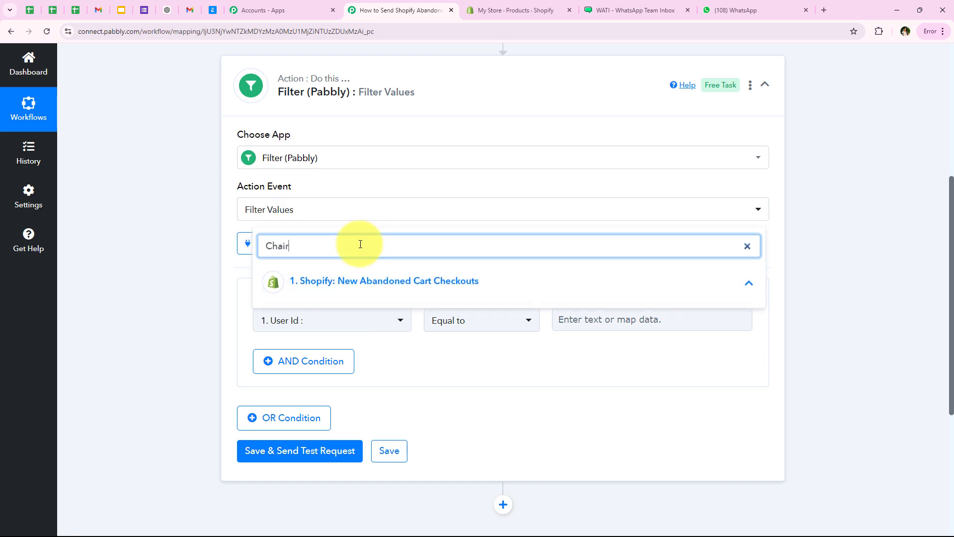
pyautogui.click(376, 285)
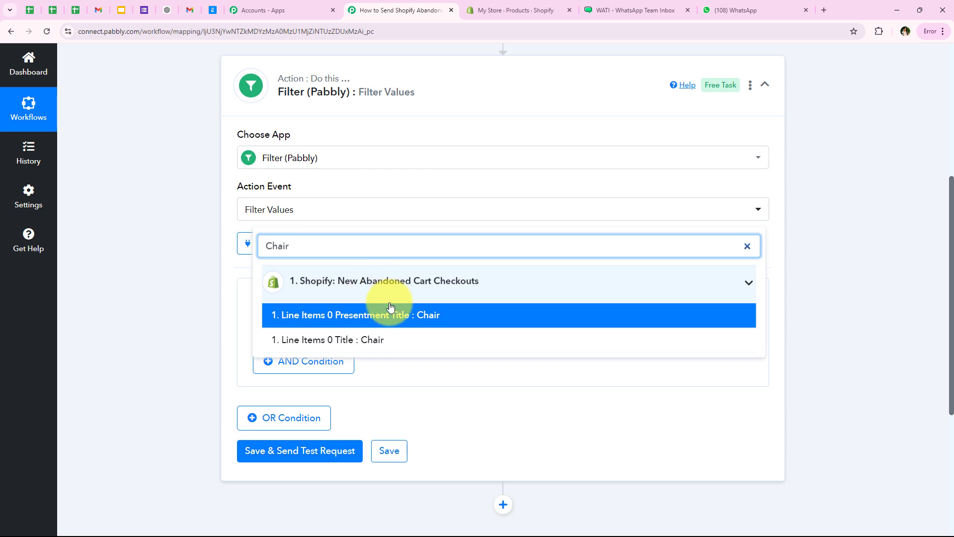
pyautogui.click(380, 339)
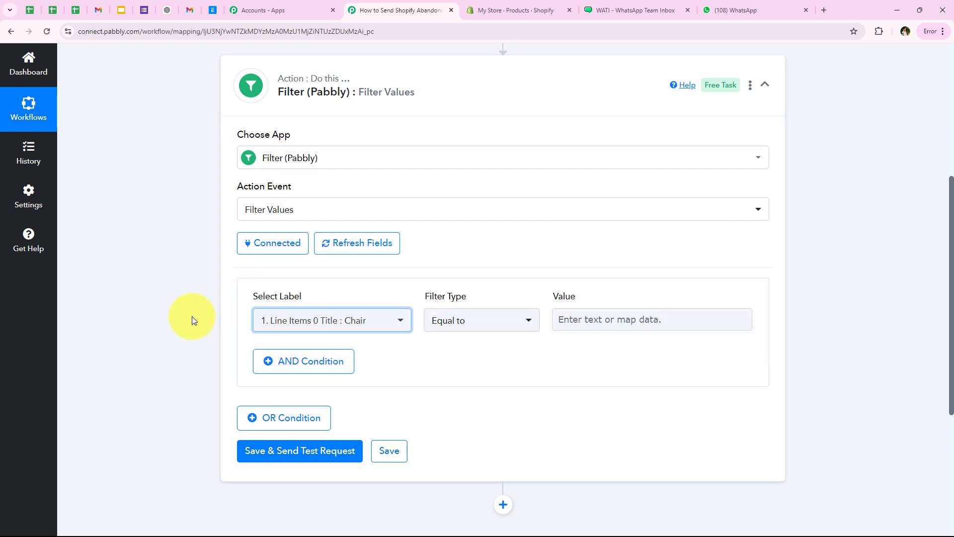
pyautogui.click(137, 318)
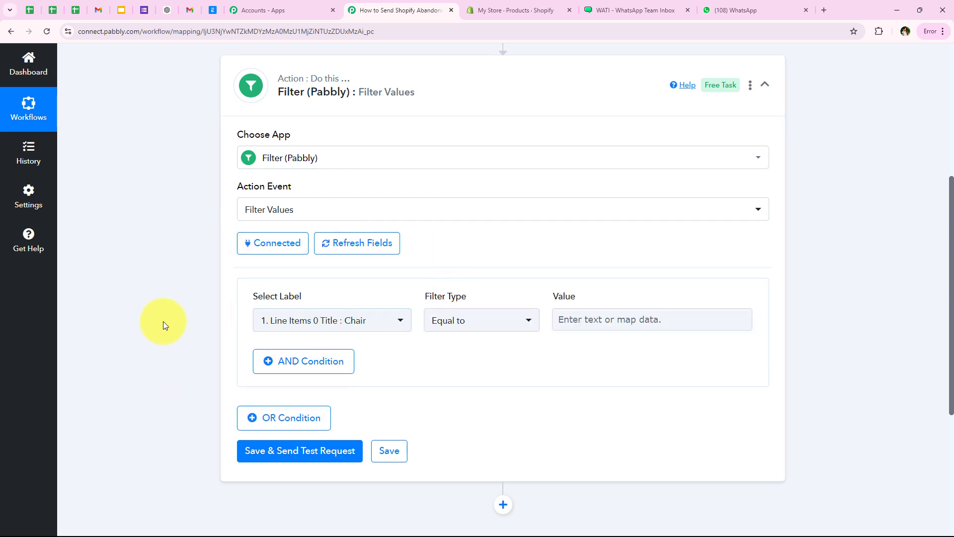
# Enter Chair as the value the title must equal, checking product names in Shopify
pyautogui.click(577, 329)
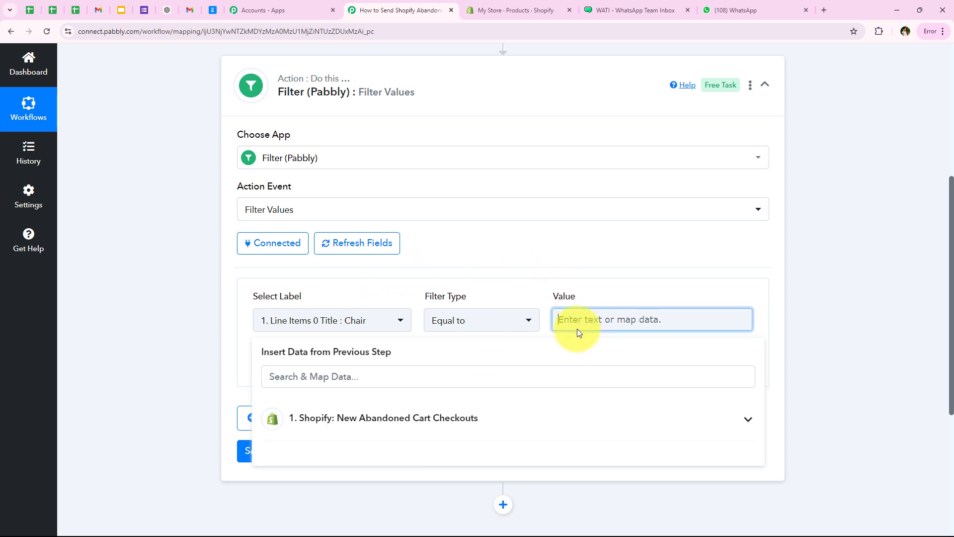
pyautogui.write('Ch')
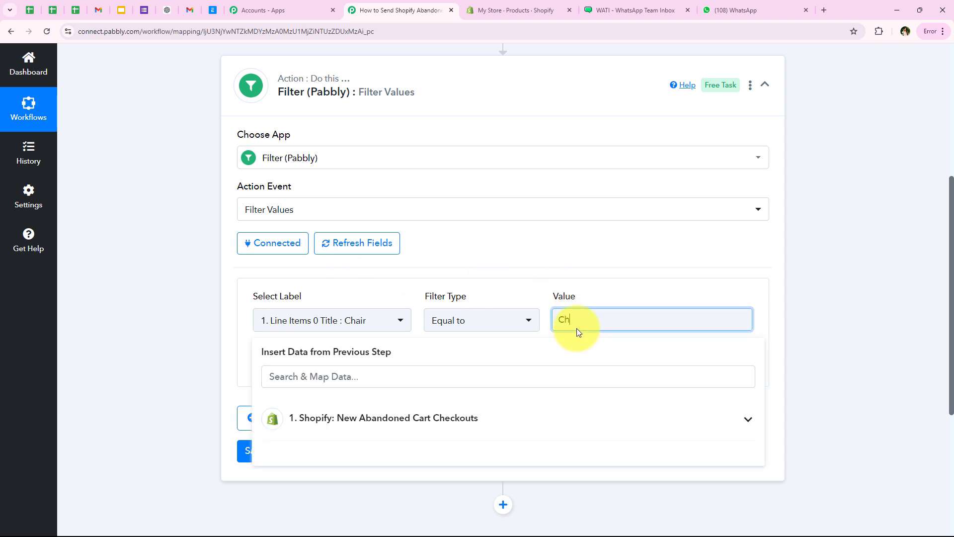
pyautogui.write('air')
pyautogui.click(135, 269)
pyautogui.click(512, 10)
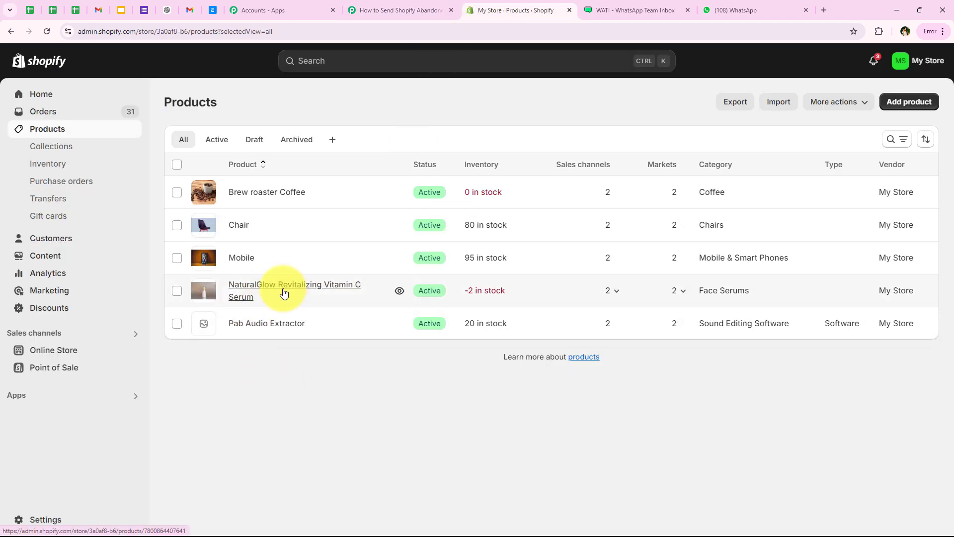
pyautogui.click(378, 9)
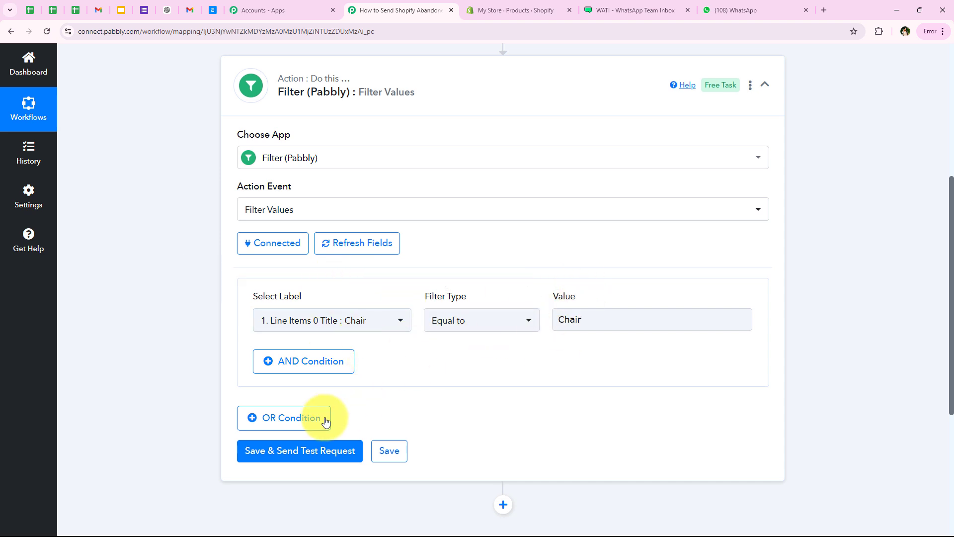
# Save and test the filter, confirm 'Condition is true', and collapse the step
pyautogui.click(315, 451)
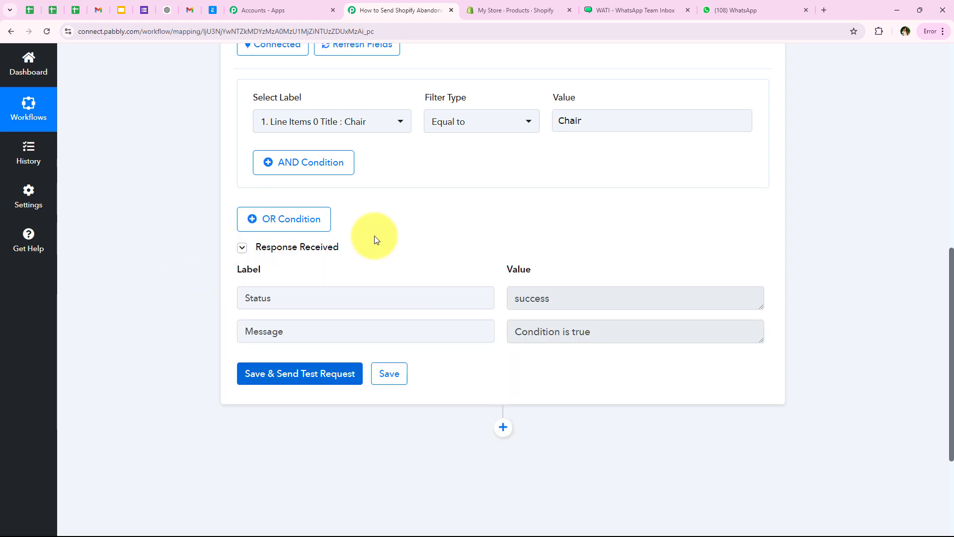
pyautogui.moveTo(517, 331); pyautogui.dragTo(602, 331)
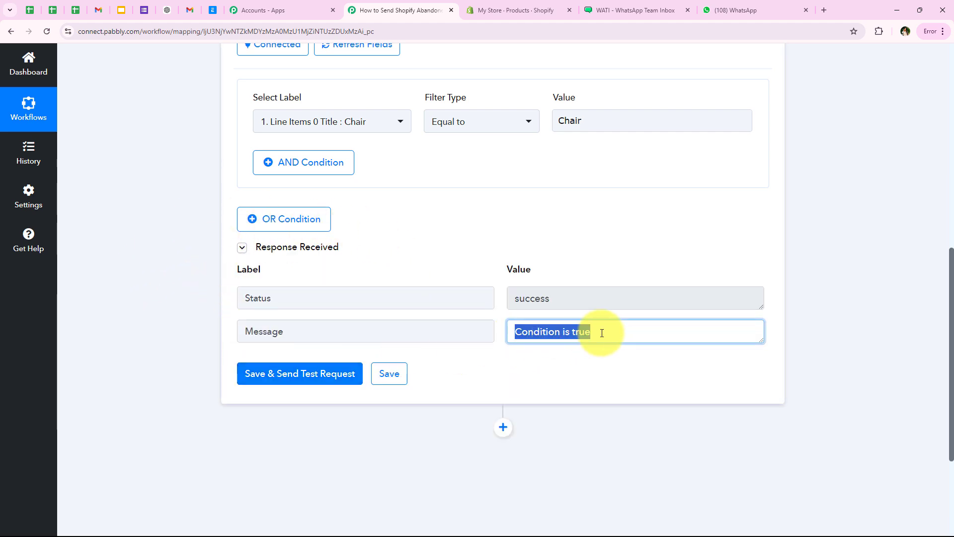
pyautogui.click(599, 362)
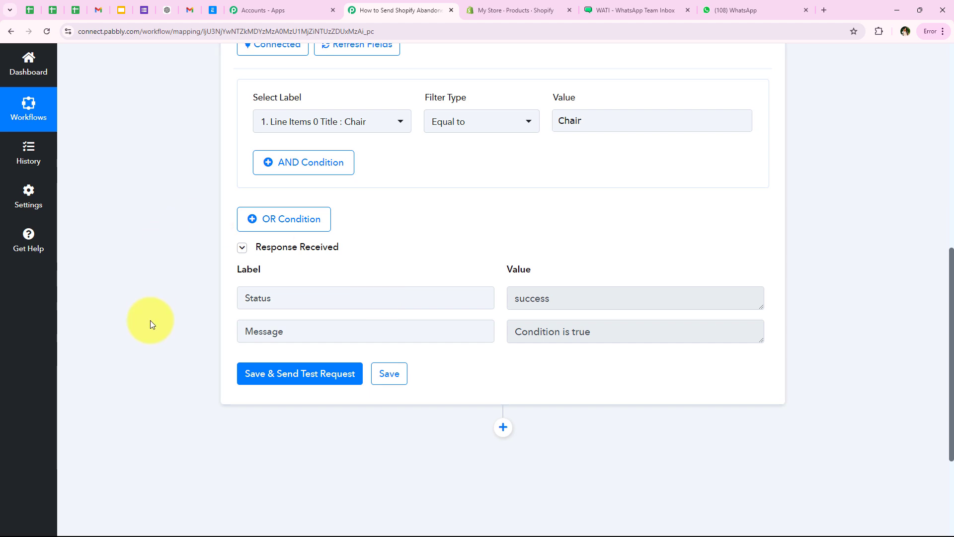
pyautogui.scroll(3, 150, 320)
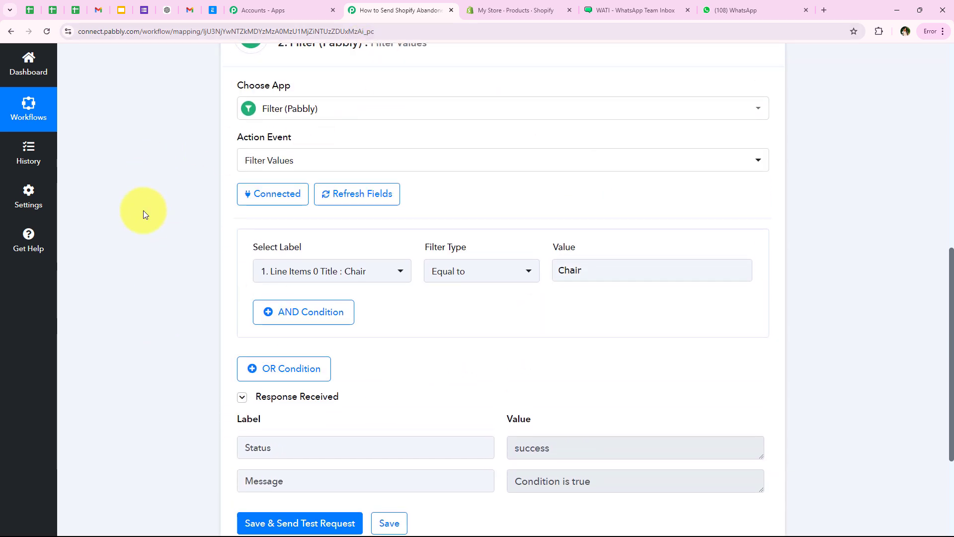
pyautogui.scroll(3, 143, 210)
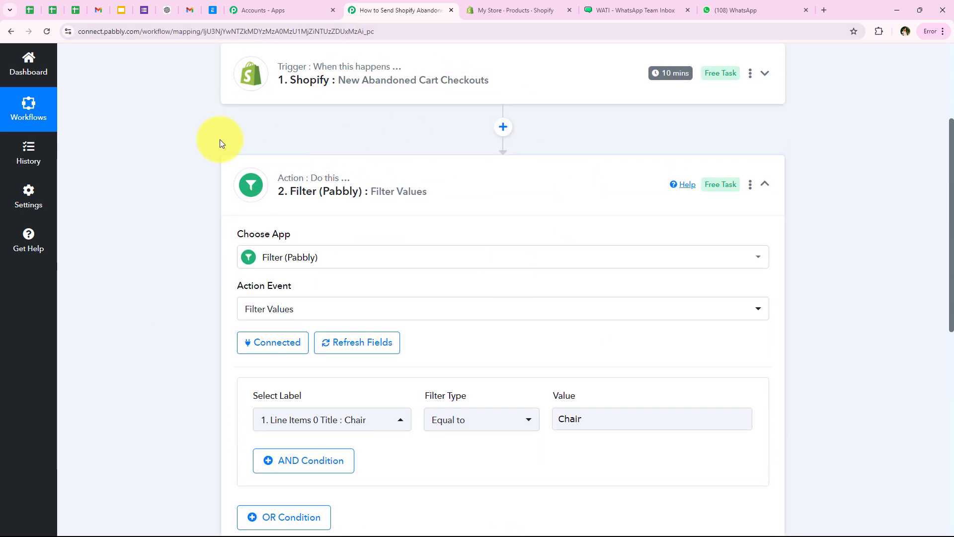
pyautogui.click(341, 193)
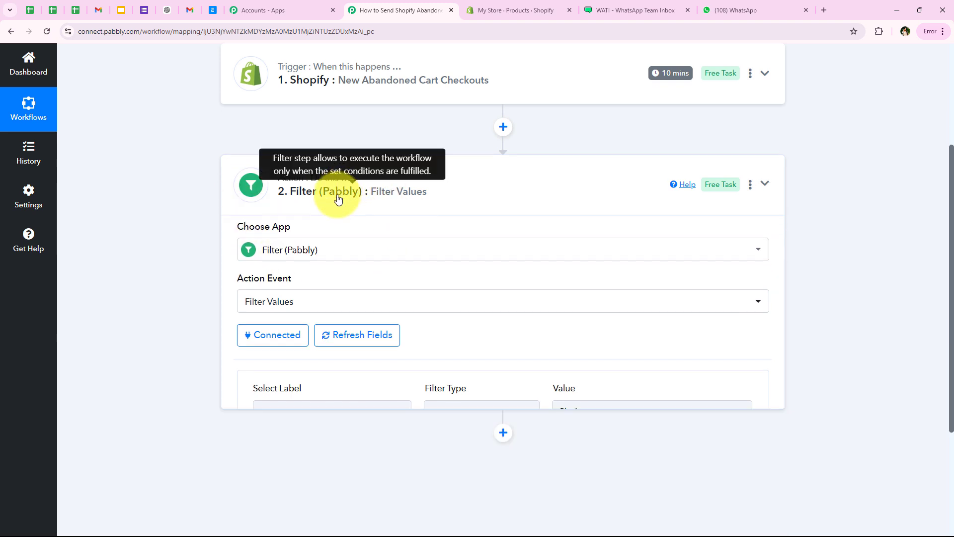
pyautogui.scroll(3, 204, 273)
pyautogui.scroll(-2, 204, 272)
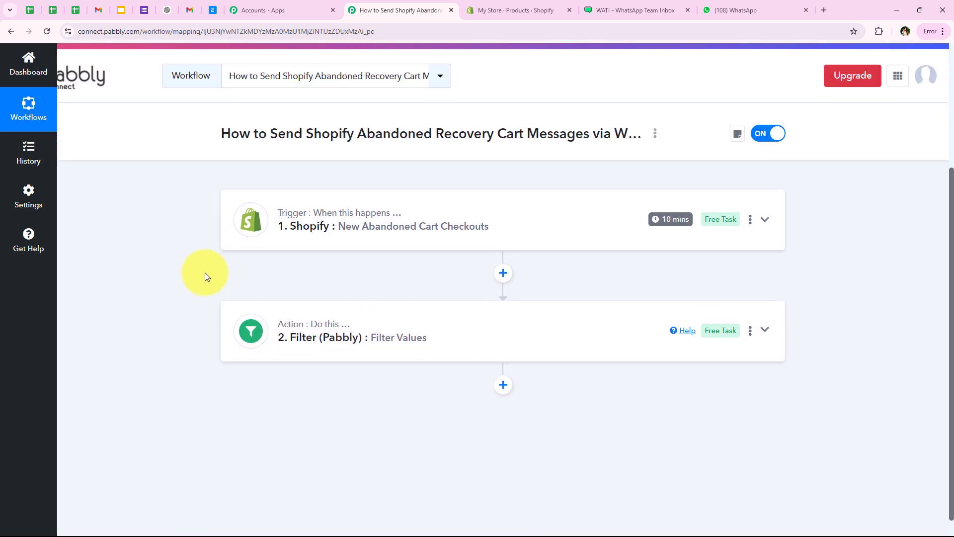
# Add a third step using the WATI app with the Send Template Message event
pyautogui.click(500, 291)
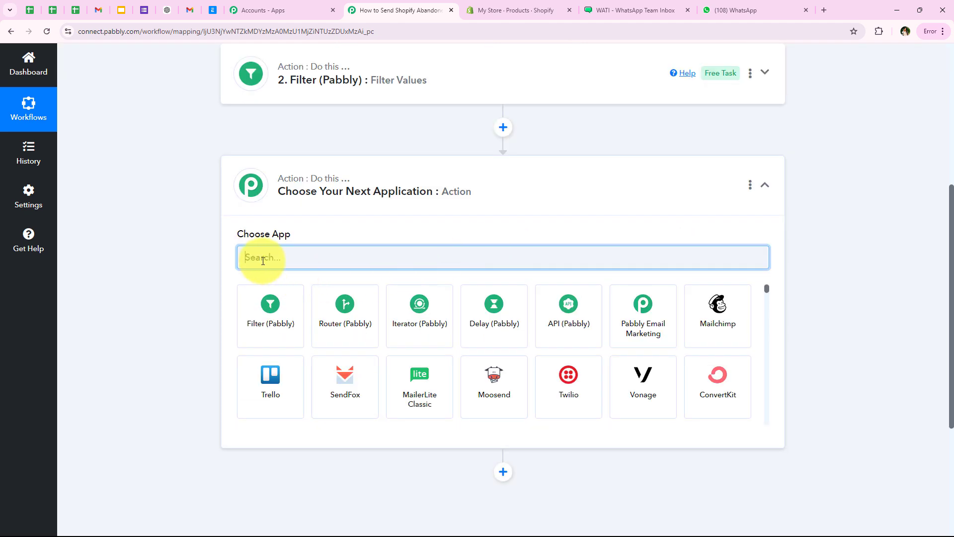
pyautogui.write('WATI')
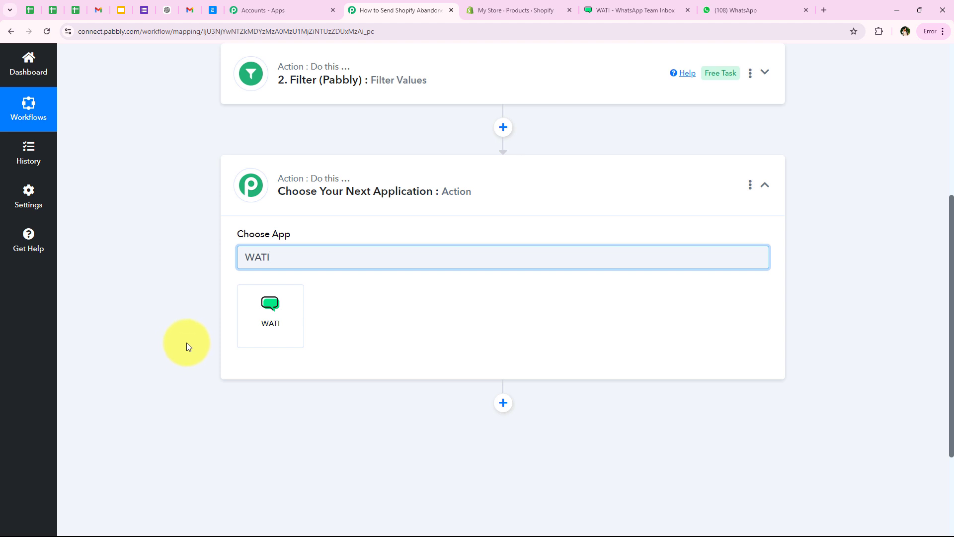
pyautogui.click(289, 318)
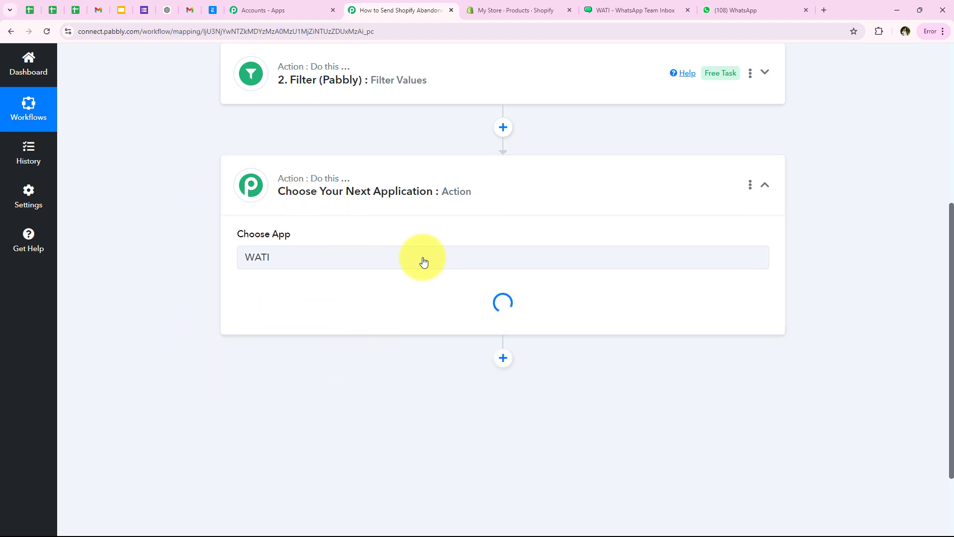
pyautogui.moveTo(239, 290); pyautogui.dragTo(326, 288)
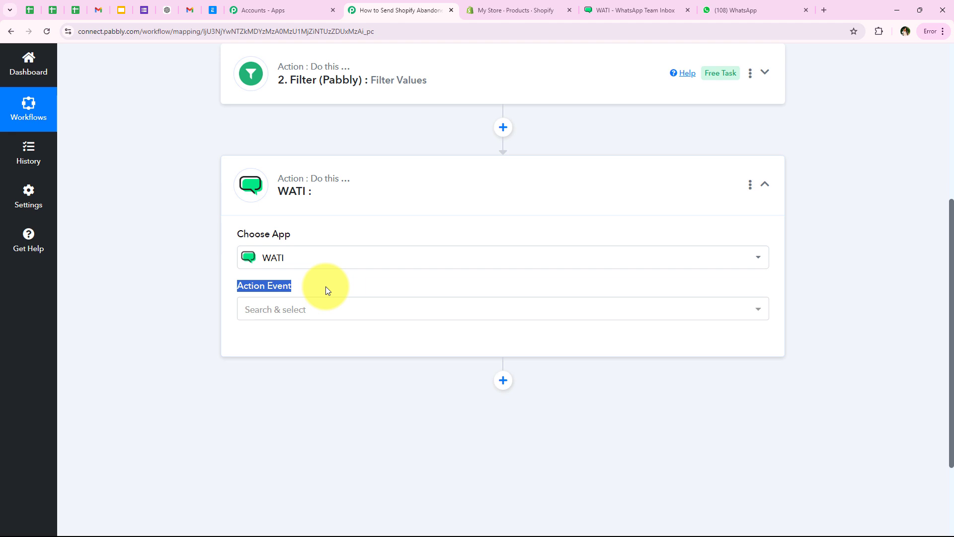
pyautogui.click(255, 309)
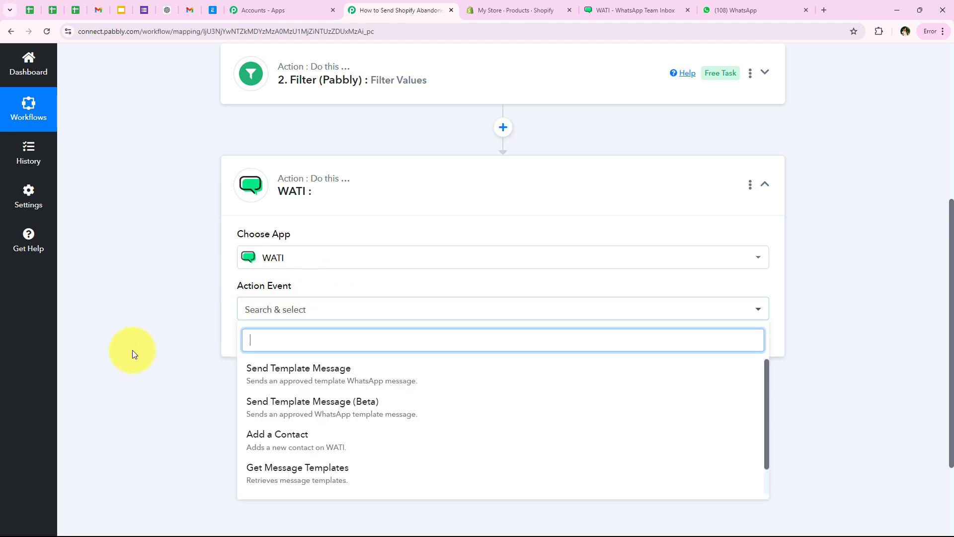
pyautogui.click(302, 390)
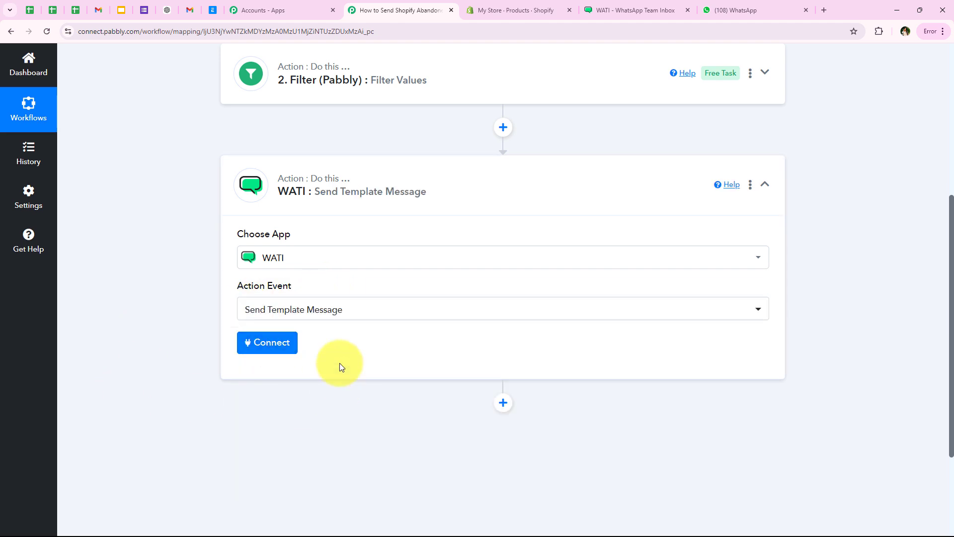
# Start a new WATI connection and look over its API Endpoint and Access Token fields
pyautogui.click(254, 342)
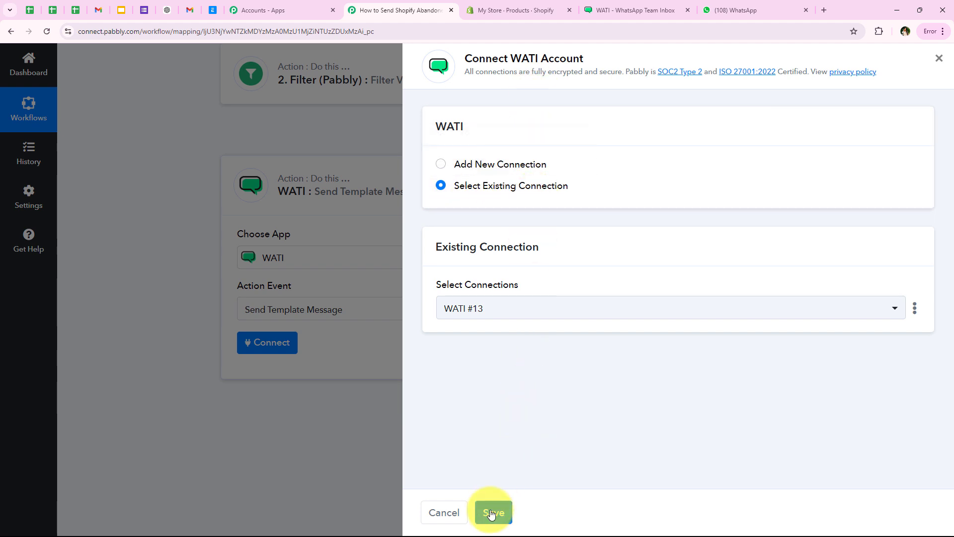
pyautogui.click(480, 164)
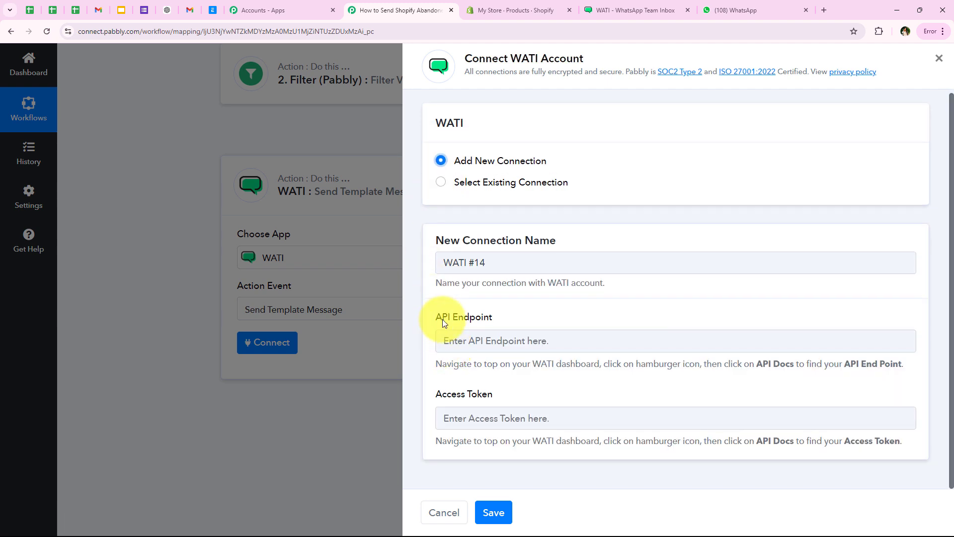
pyautogui.moveTo(436, 318); pyautogui.dragTo(495, 322)
pyautogui.click(440, 400)
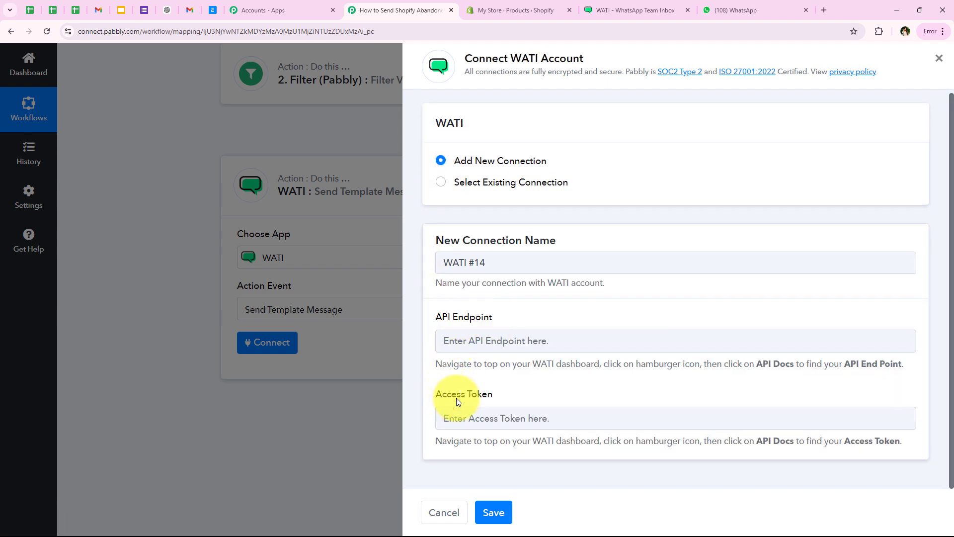
pyautogui.click(494, 396)
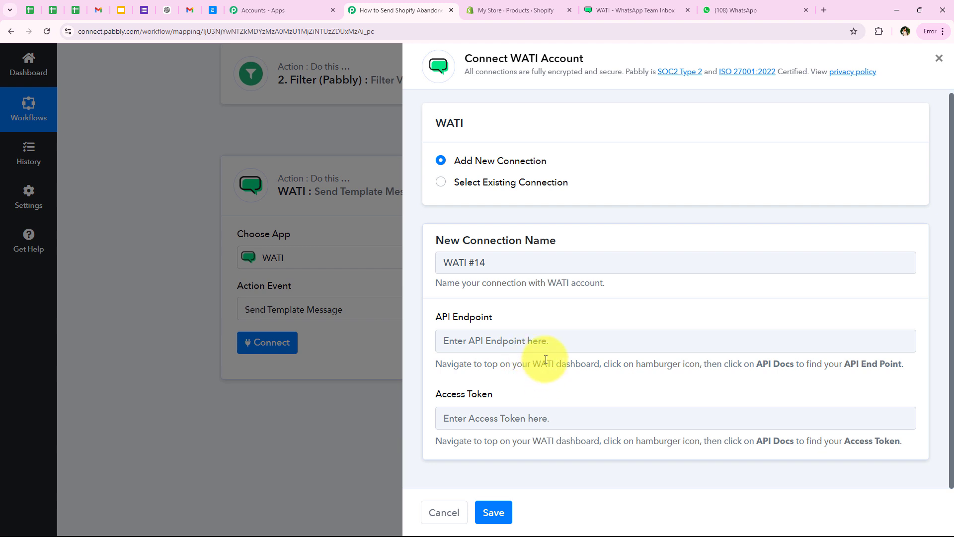
# Read the endpoint and access-token help text, then go to the WATI tab
pyautogui.moveTo(604, 363); pyautogui.dragTo(708, 358)
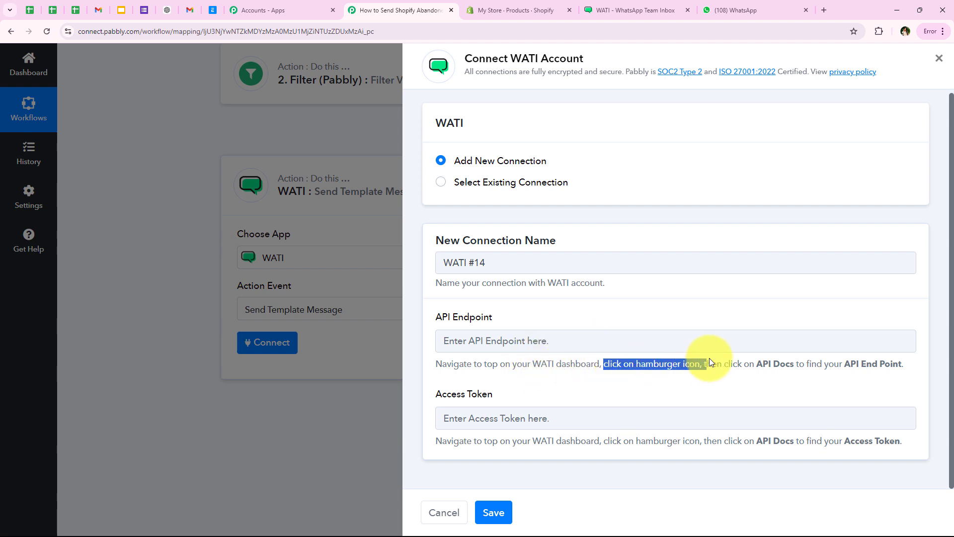
pyautogui.click(714, 368)
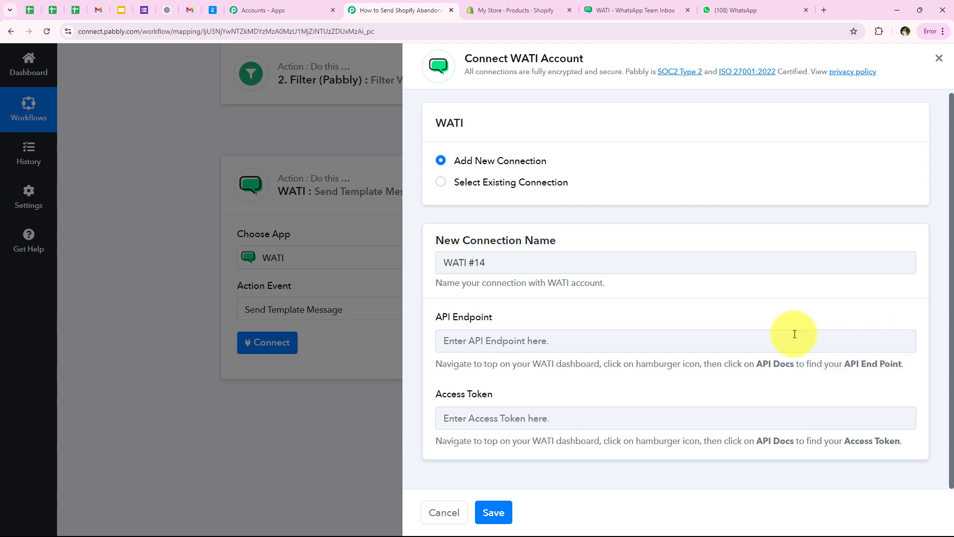
pyautogui.moveTo(842, 440); pyautogui.dragTo(915, 440)
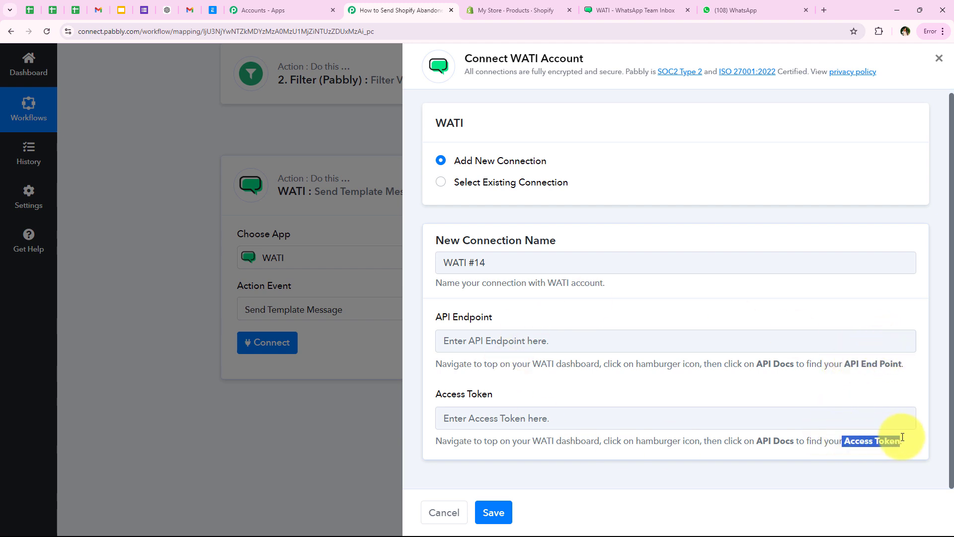
pyautogui.click(646, 367)
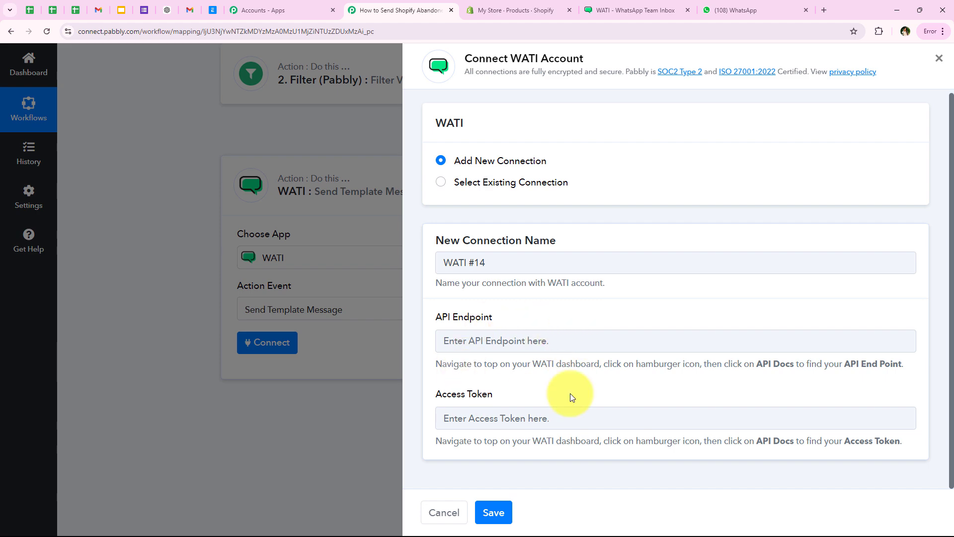
pyautogui.click(639, 10)
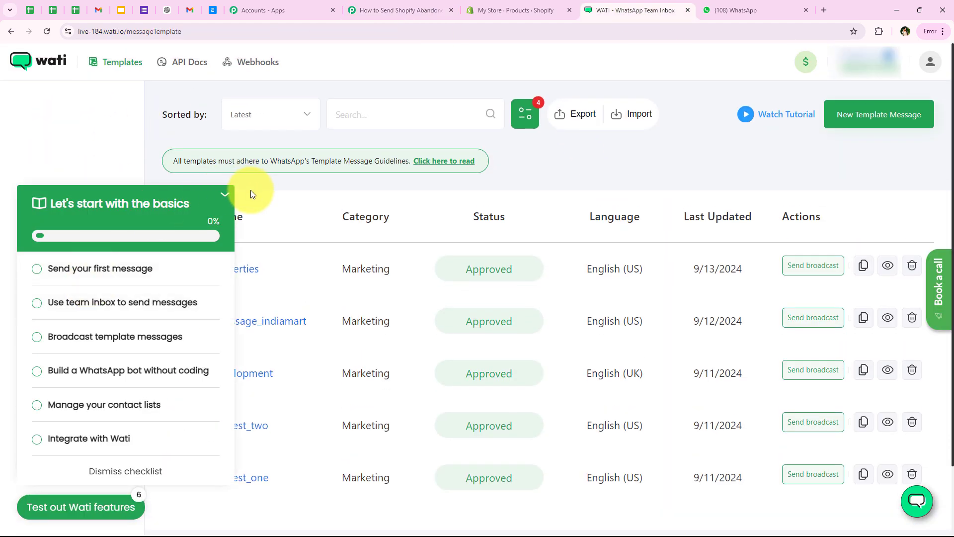
# Copy the API endpoint from WATI's API Docs page and return to the Pabbly form
pyautogui.click(227, 196)
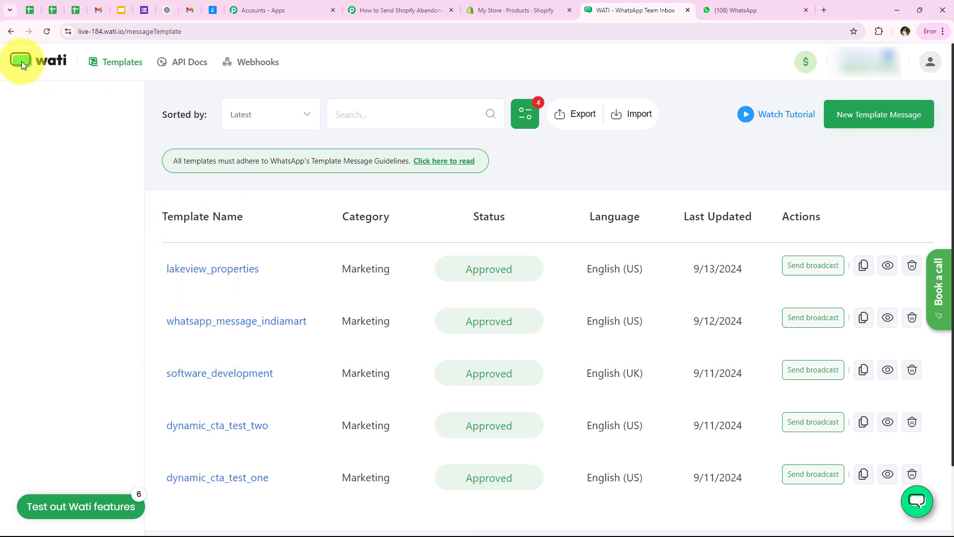
pyautogui.click(182, 70)
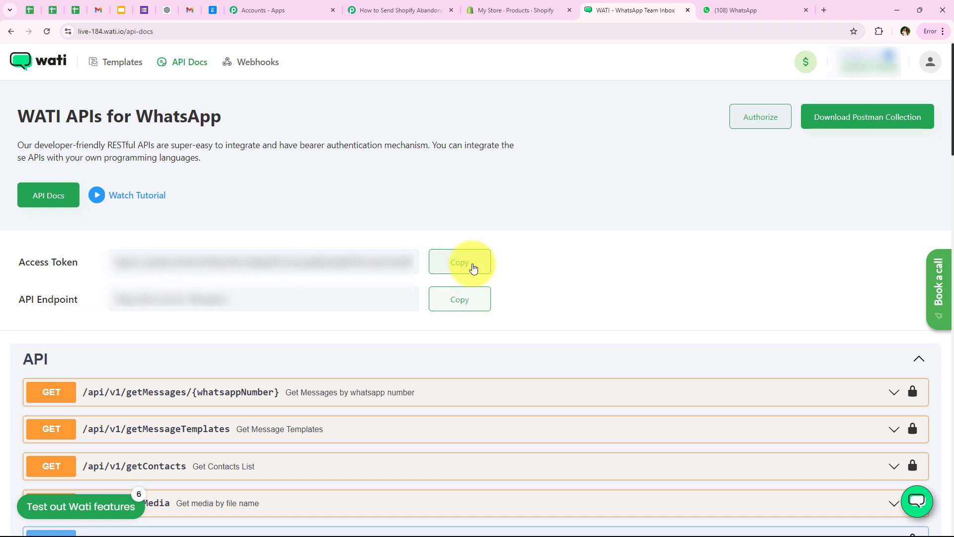
pyautogui.click(450, 306)
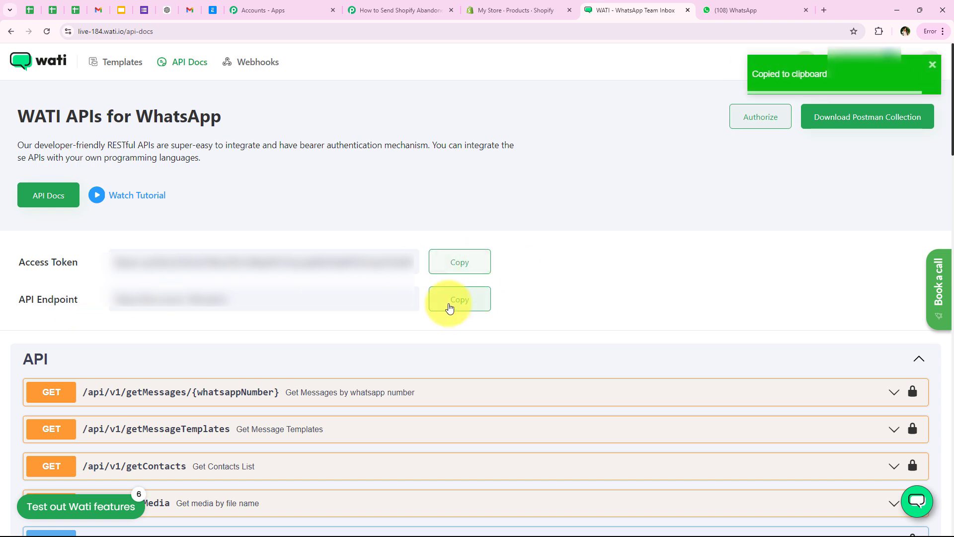
pyautogui.click(395, 10)
pyautogui.rightClick(466, 340)
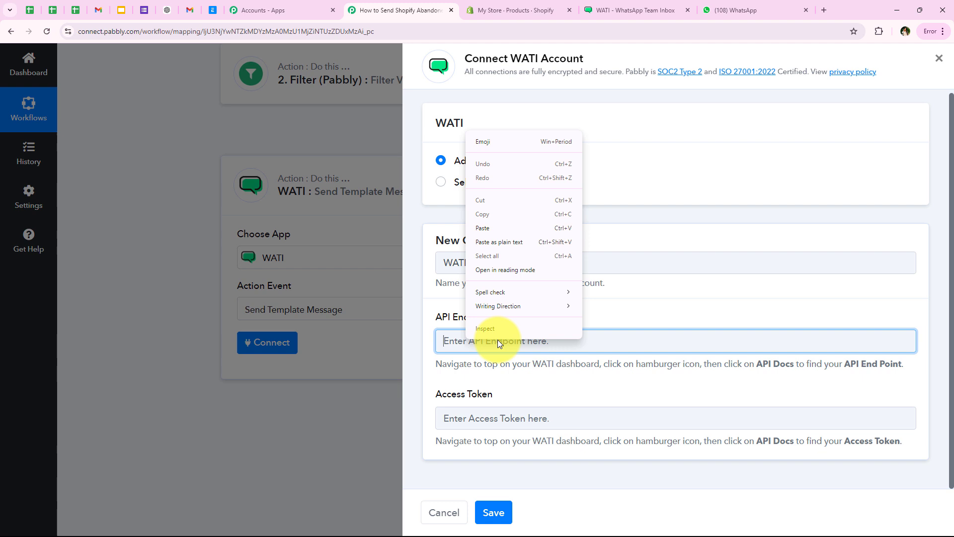
# Paste the API endpoint and access token and save the WATI connection
pyautogui.click(487, 223)
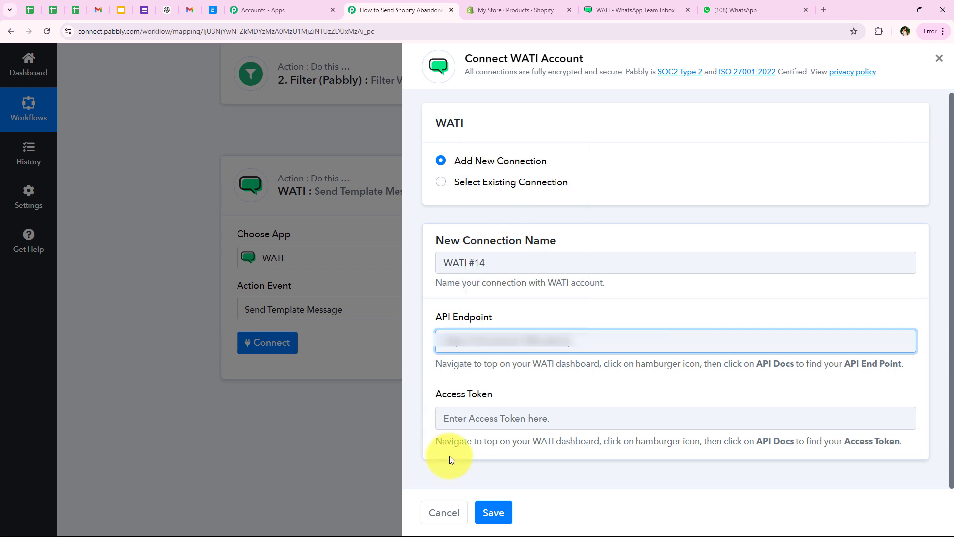
pyautogui.rightClick(486, 417)
pyautogui.click(512, 306)
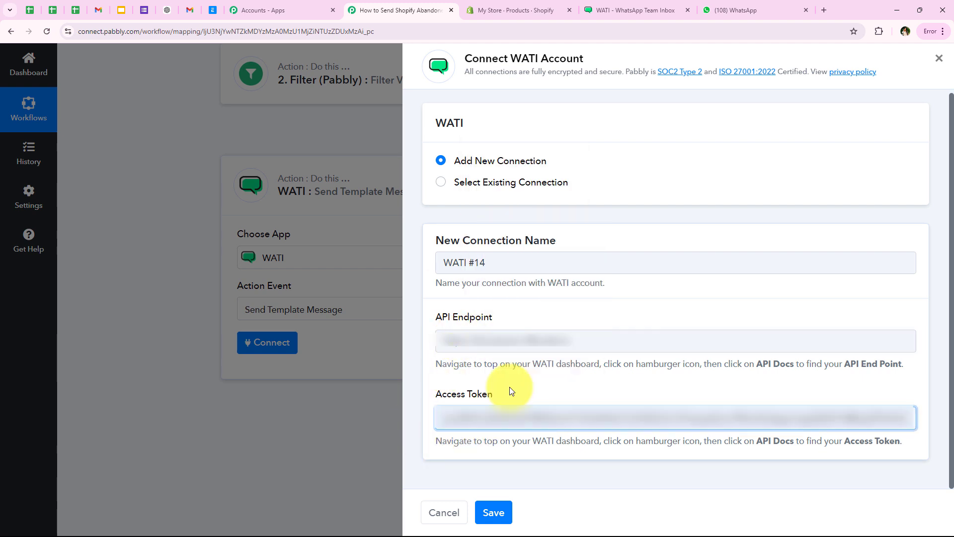
pyautogui.click(494, 512)
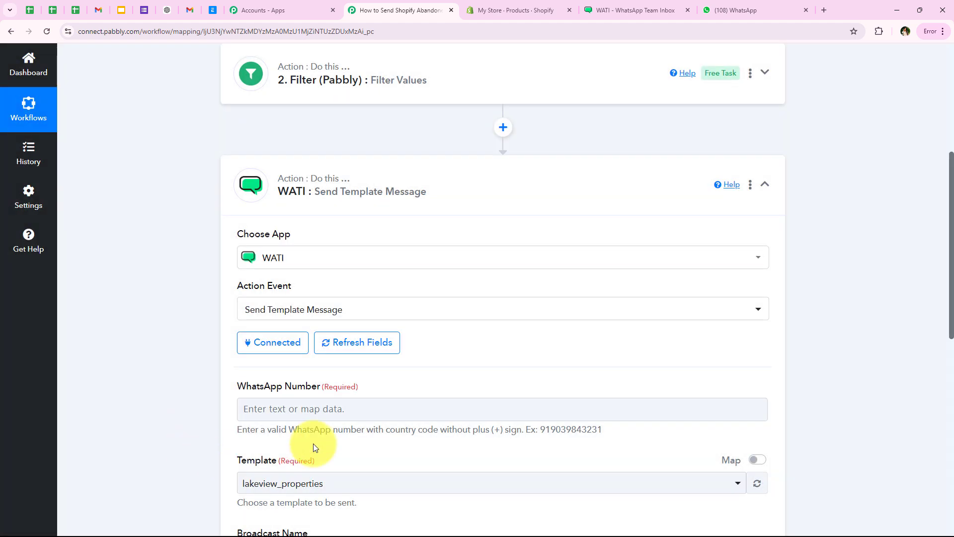
# Locate the WhatsApp Number field and bring up its previous-step data
pyautogui.scroll(-2, 157, 375)
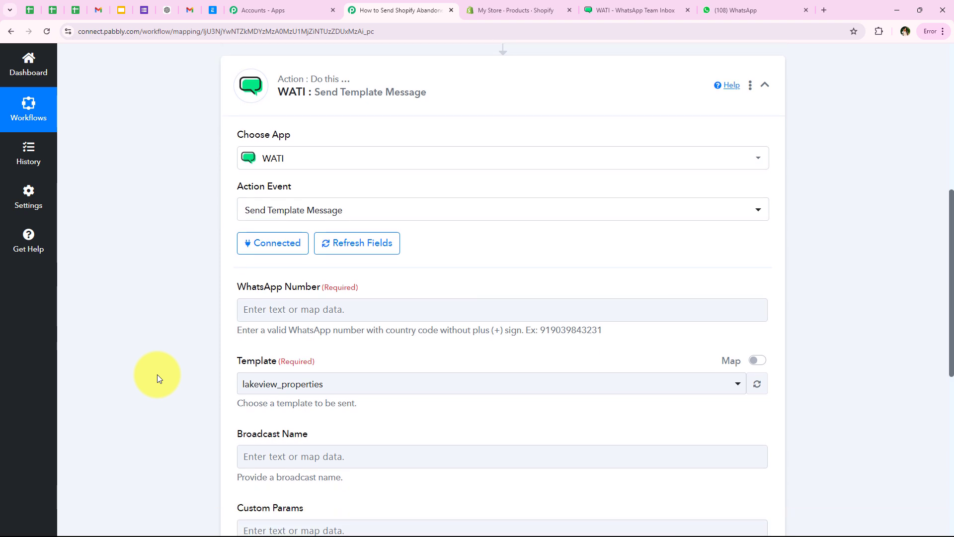
pyautogui.scroll(-2, 157, 374)
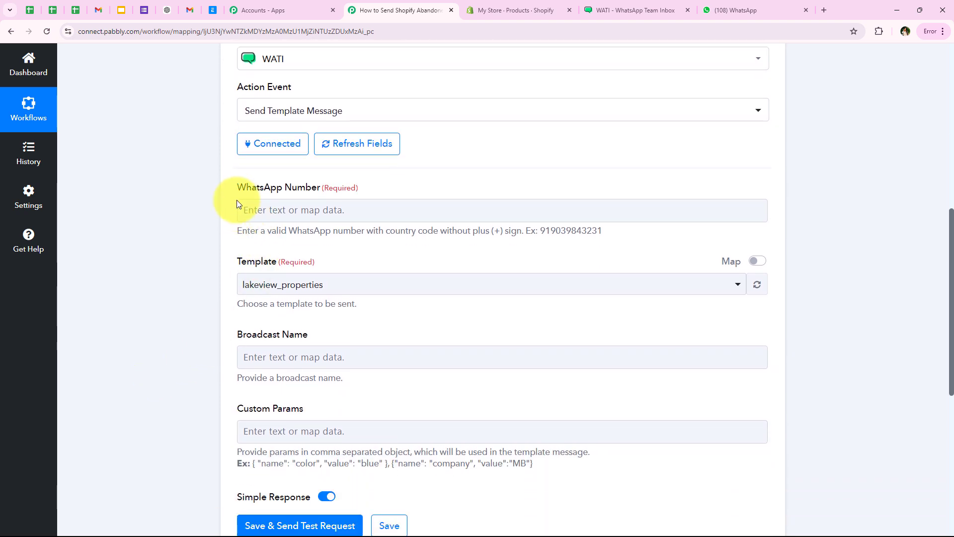
pyautogui.moveTo(238, 187); pyautogui.dragTo(317, 193)
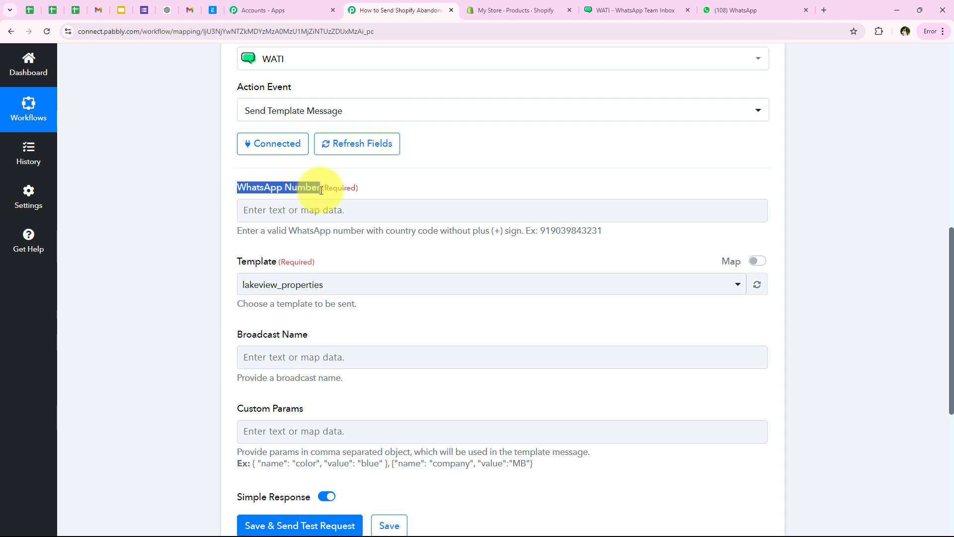
pyautogui.click(192, 151)
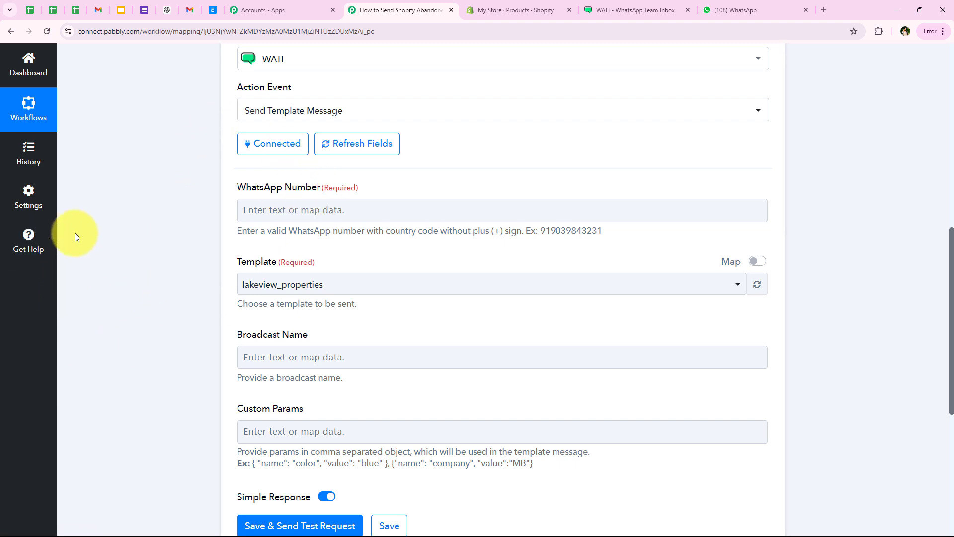
pyautogui.click(251, 214)
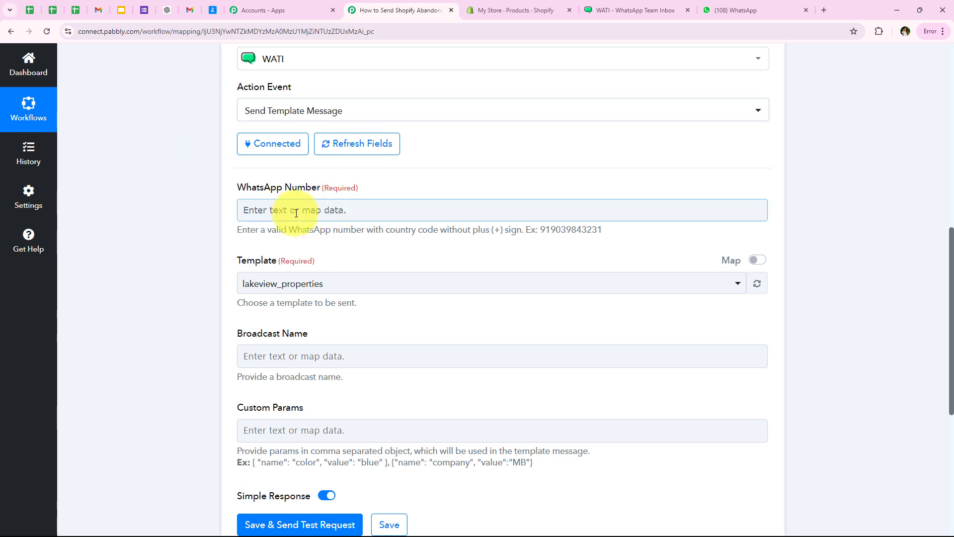
pyautogui.click(241, 213)
# Browse the Shopify abandoned-cart data fields available for WhatsApp Number
pyautogui.scroll(-1, 169, 274)
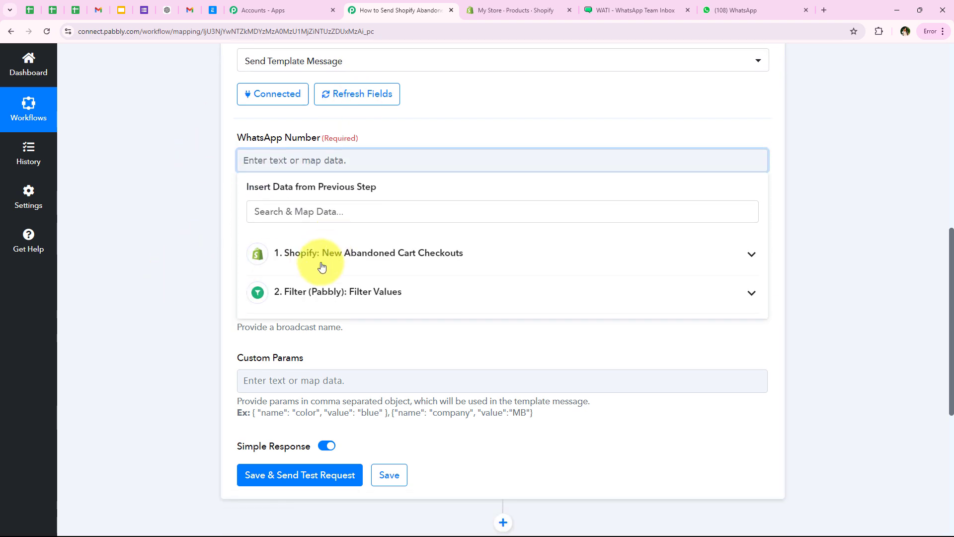
pyautogui.click(322, 259)
pyautogui.click(178, 261)
pyautogui.click(268, 166)
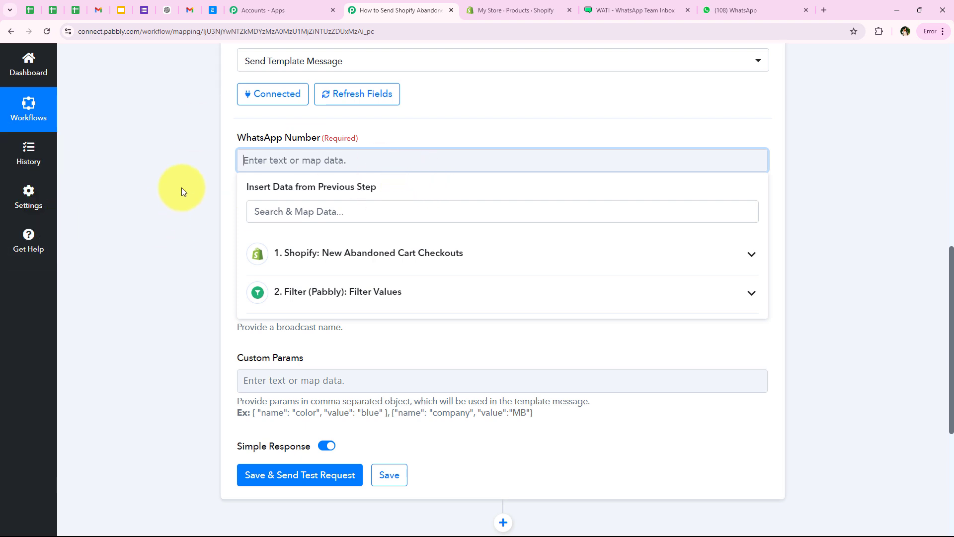
pyautogui.click(321, 259)
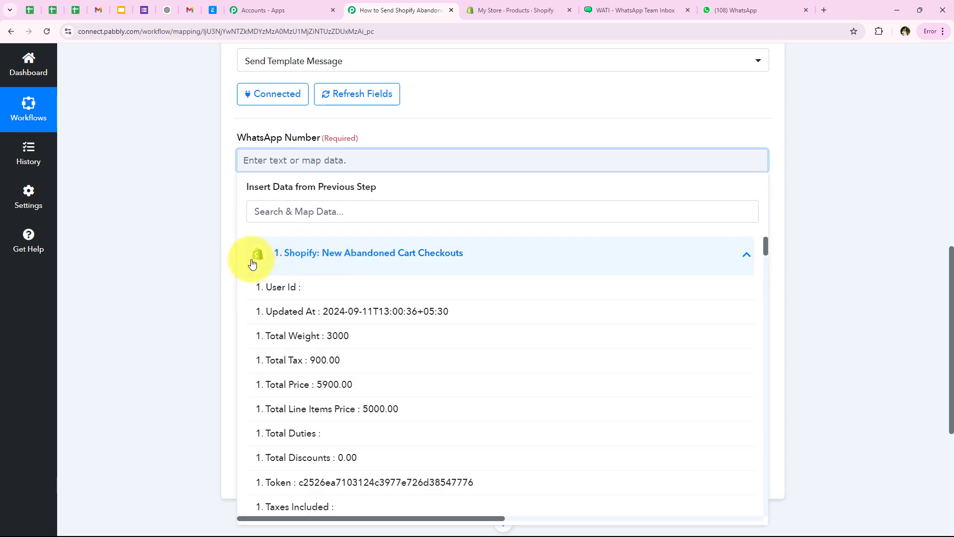
pyautogui.click(425, 255)
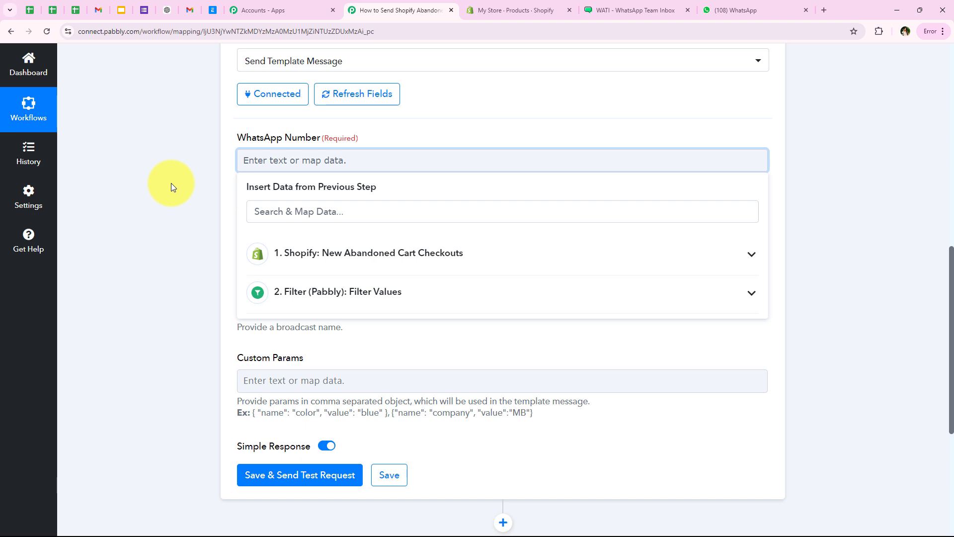
pyautogui.click(171, 183)
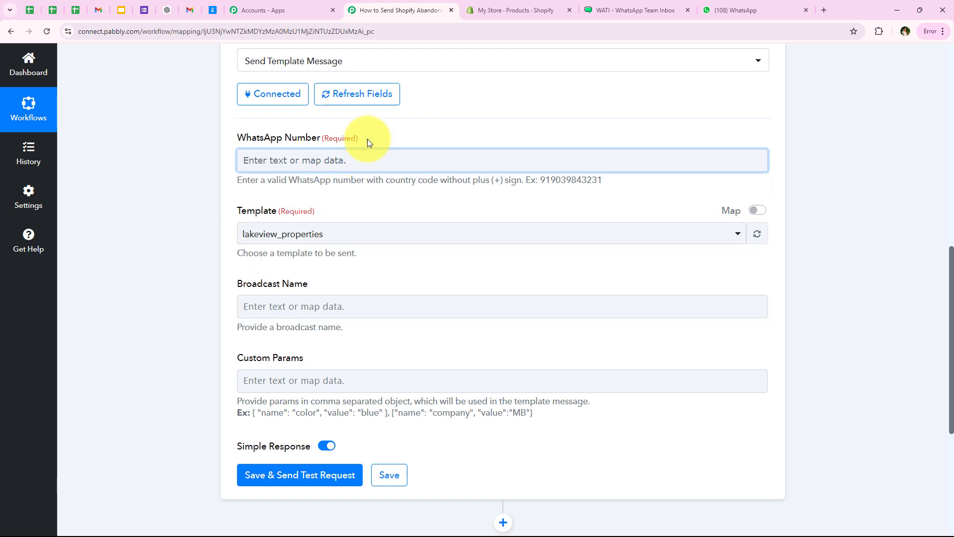
# Map the Shopify Phone value, found by searching 8000, into WhatsApp Number
pyautogui.click(281, 165)
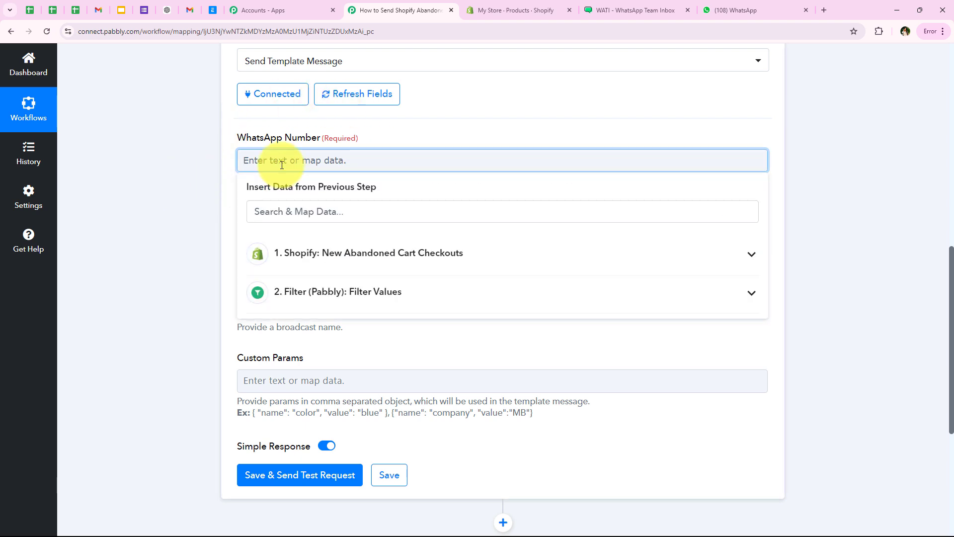
pyautogui.write('8000000000')
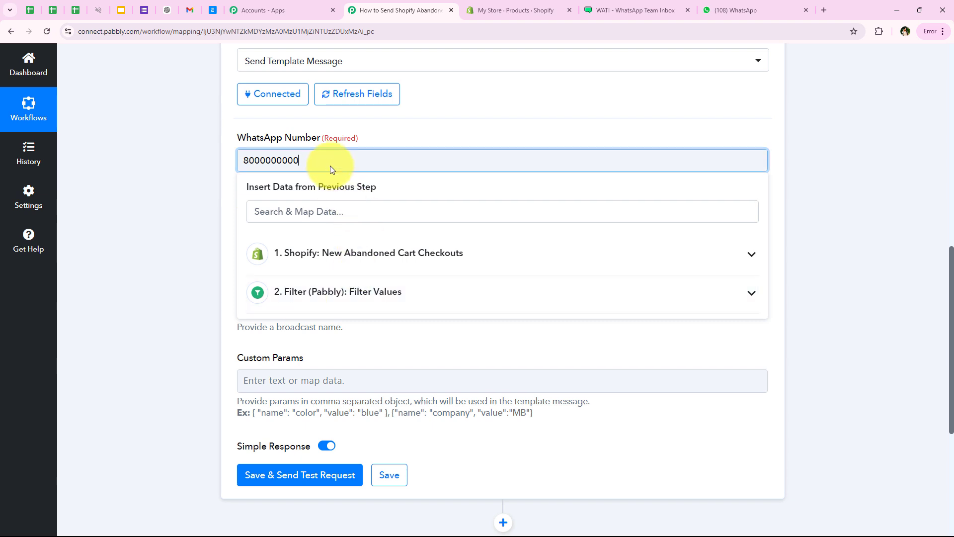
pyautogui.hotkey('ctrl', 'a')
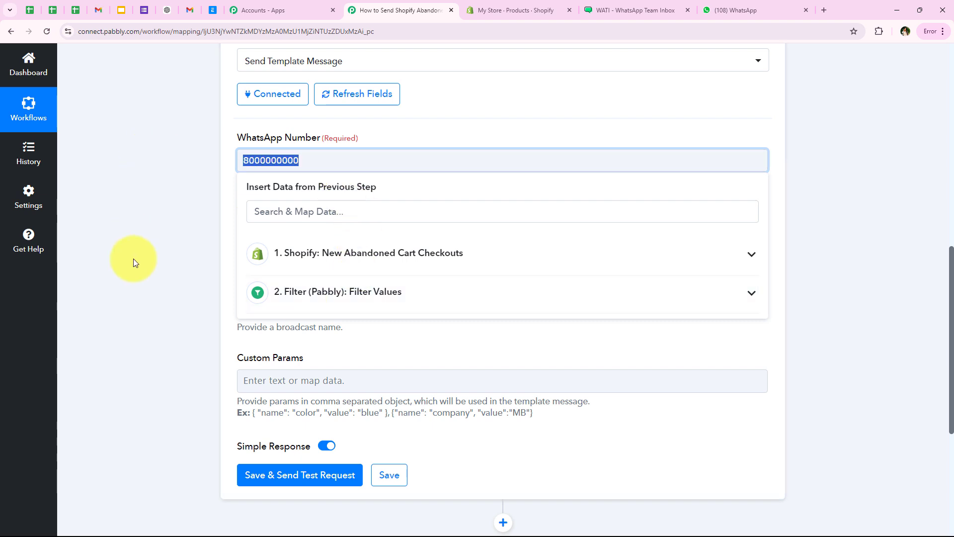
pyautogui.click(366, 246)
pyautogui.scroll(-7, 368, 390)
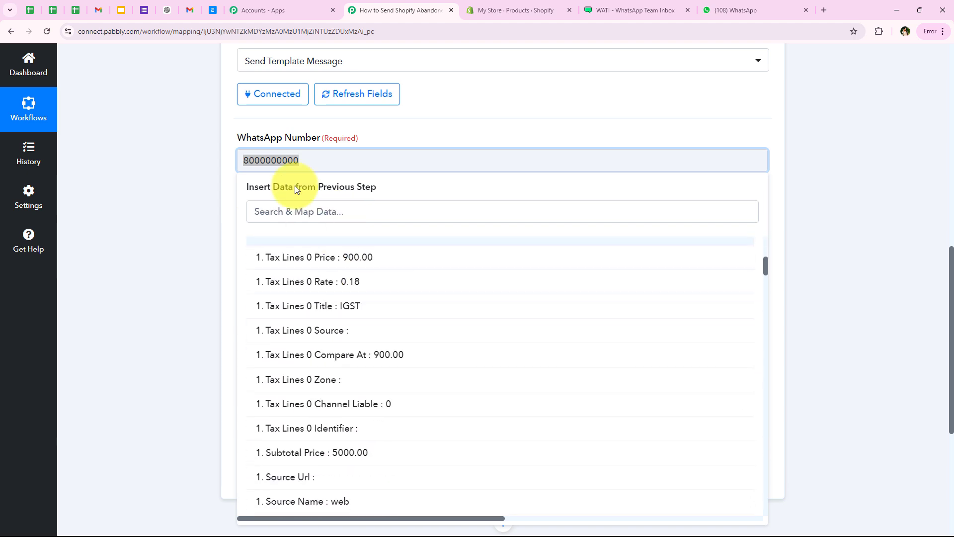
pyautogui.click(322, 214)
pyautogui.write('nu')
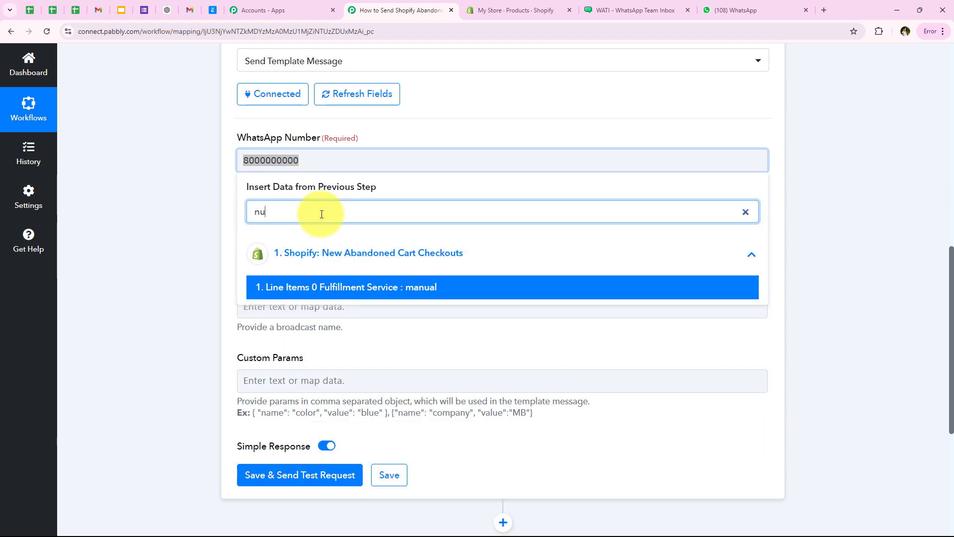
pyautogui.press('BackSpace')
pyautogui.press('BackSpace')
pyautogui.write('8000')
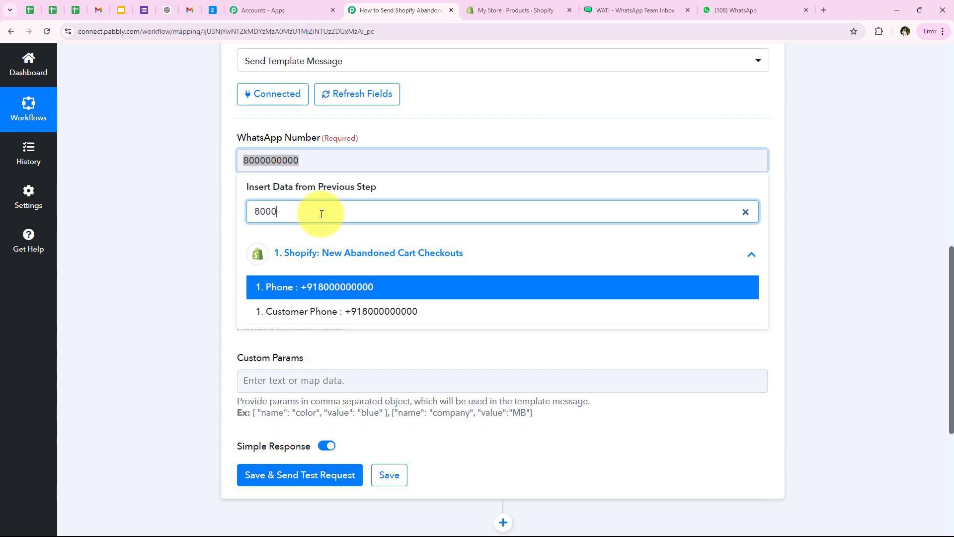
pyautogui.click(356, 285)
pyautogui.click(216, 244)
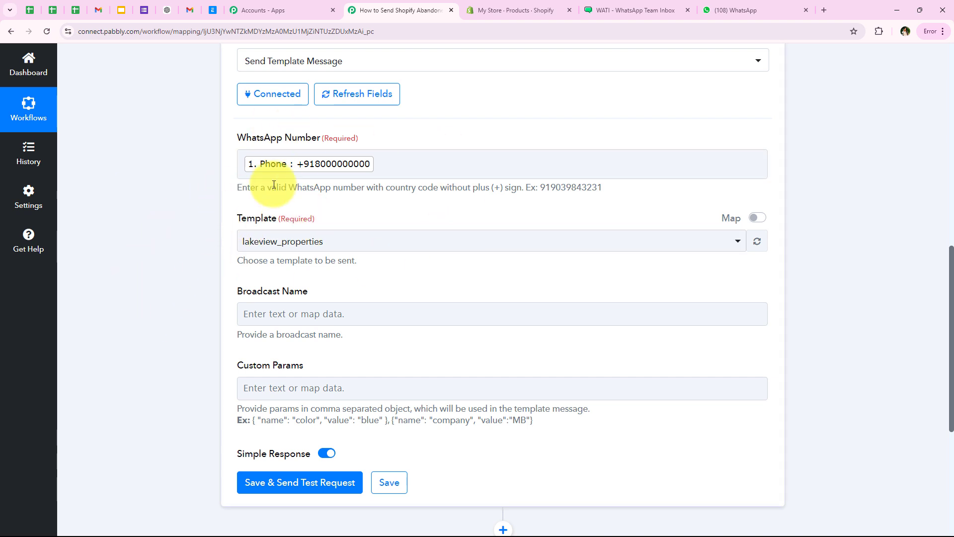
# Scroll through the Template dropdown's WATI templates, including cart_abandoned
pyautogui.scroll(-1, 191, 284)
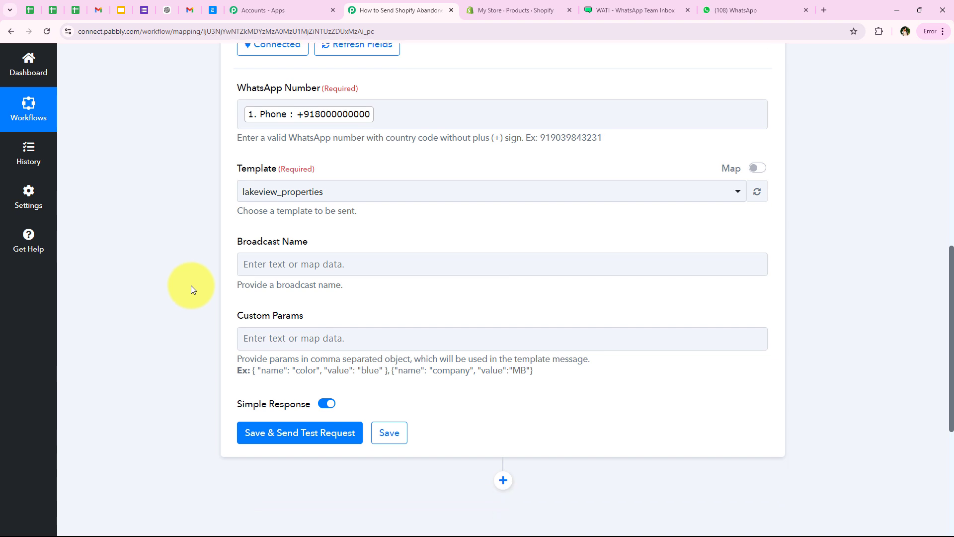
pyautogui.doubleClick(275, 169)
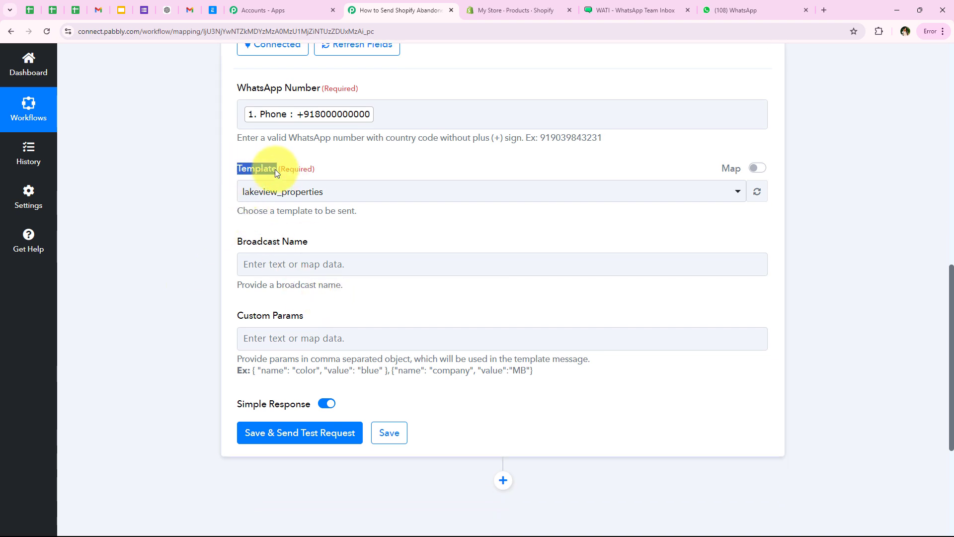
pyautogui.click(253, 203)
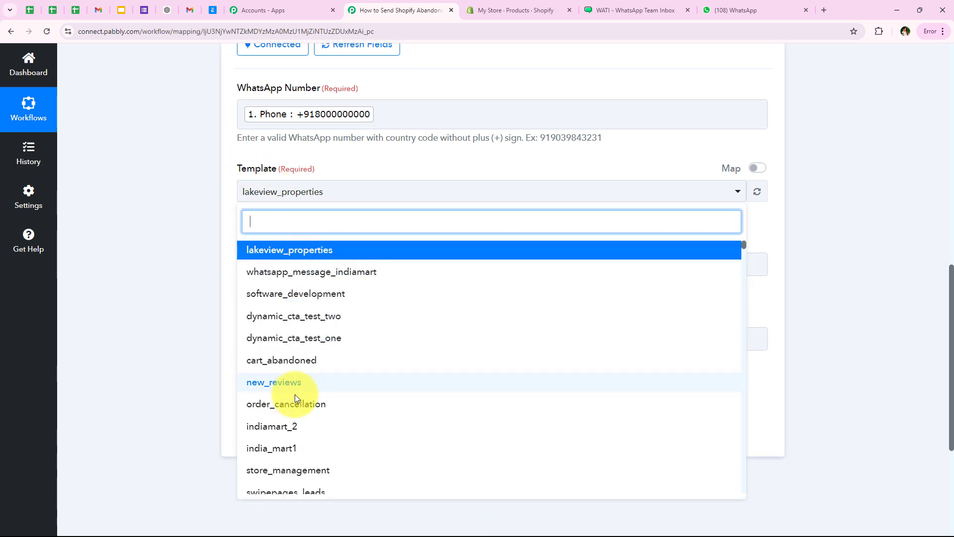
pyautogui.scroll(-3, 278, 410)
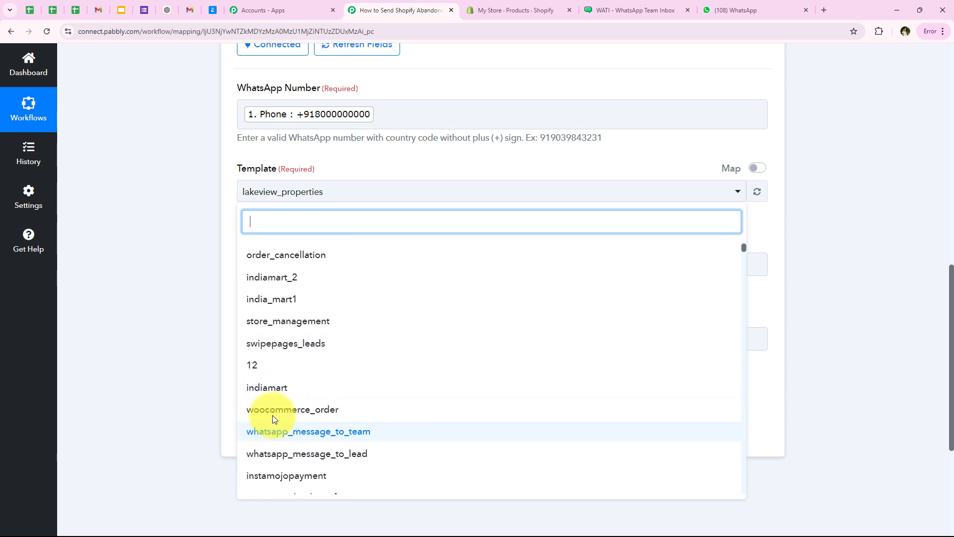
pyautogui.scroll(3, 248, 332)
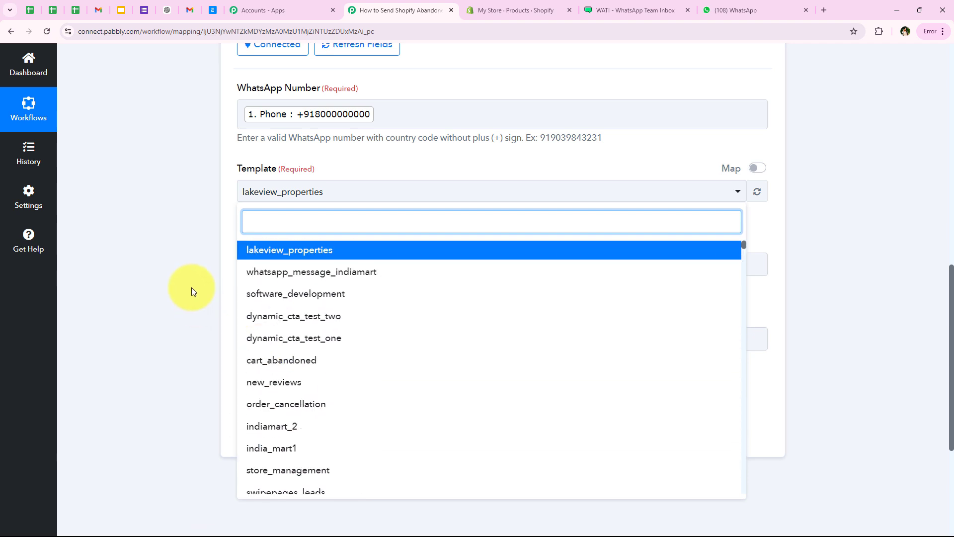
# View the cart_abandoned template's message and preview on WATI's next template page
pyautogui.click(174, 303)
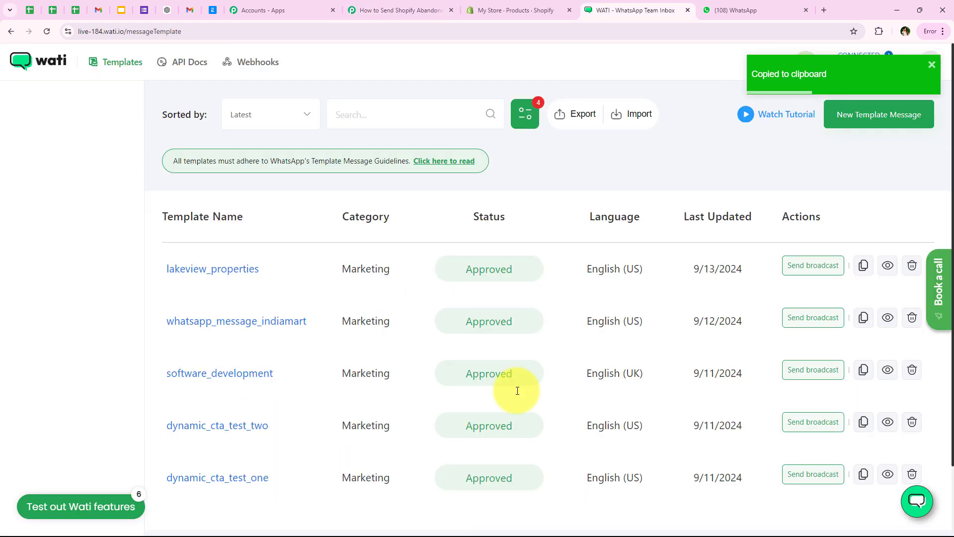
pyautogui.scroll(-1, 807, 442)
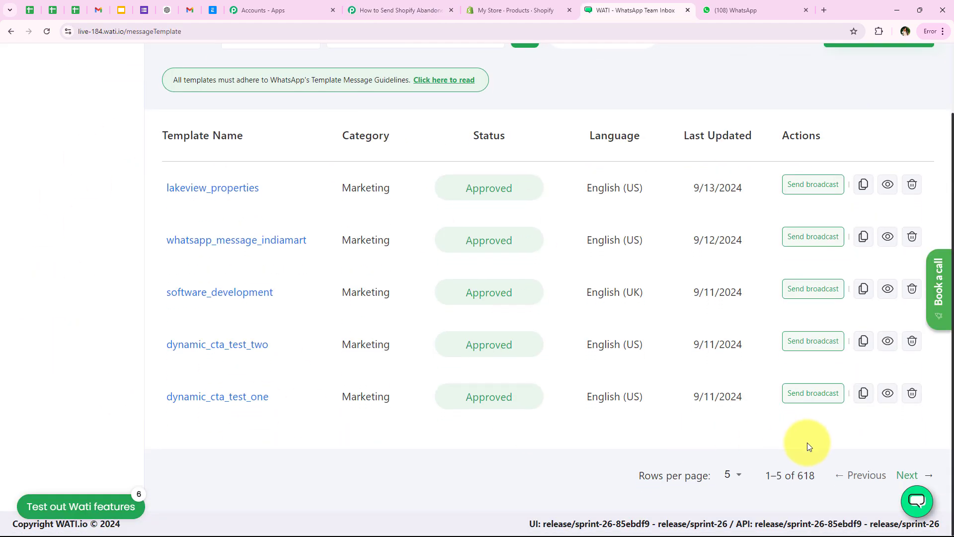
pyautogui.click(901, 484)
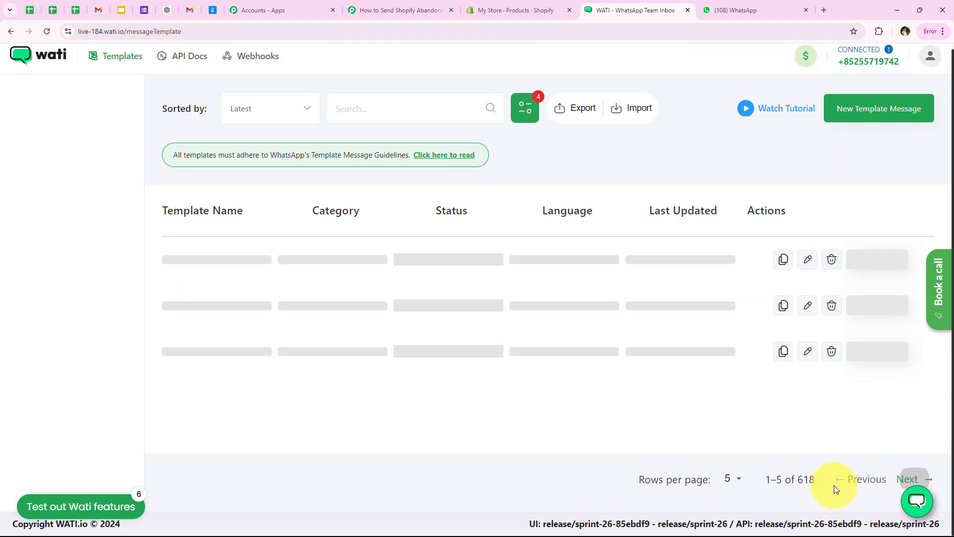
pyautogui.scroll(1, 115, 294)
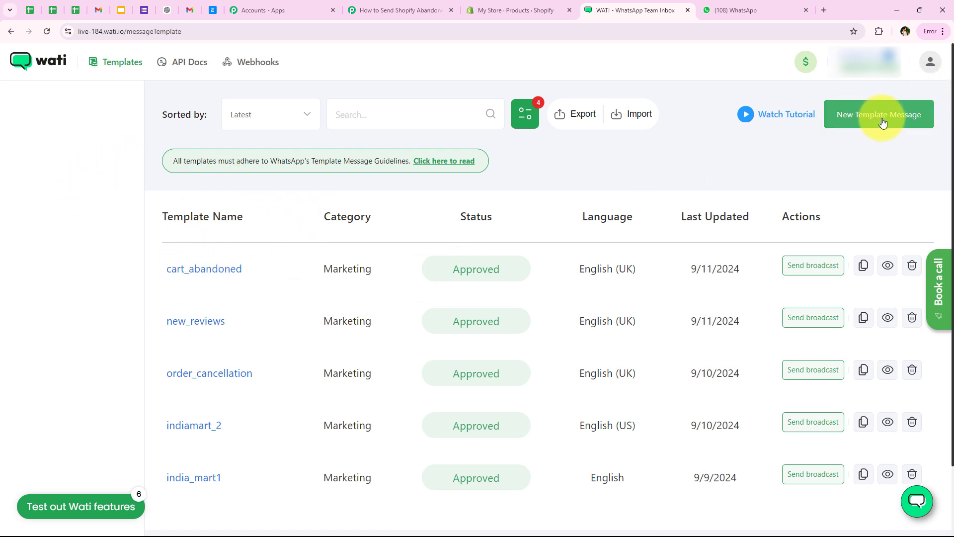
pyautogui.click(198, 271)
pyautogui.scroll(-2, 298, 315)
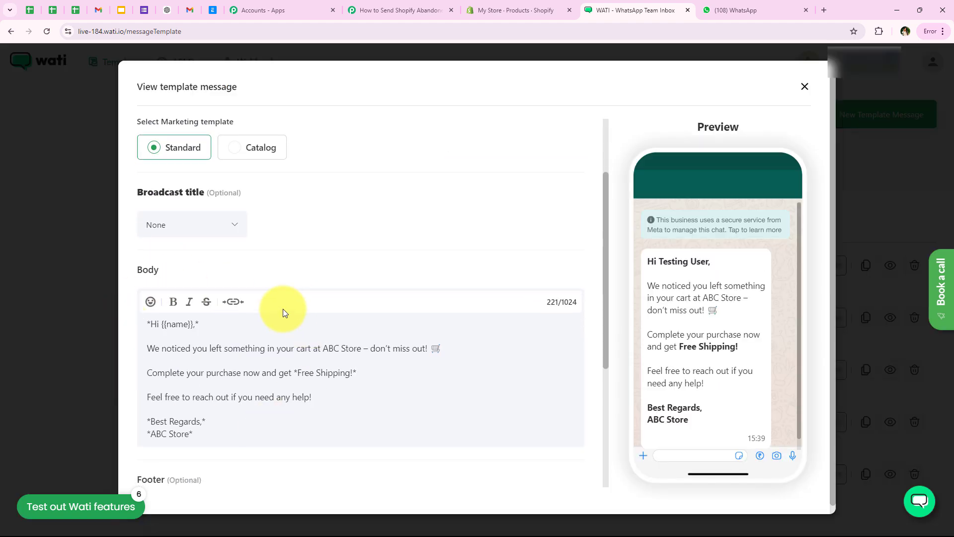
pyautogui.click(278, 192)
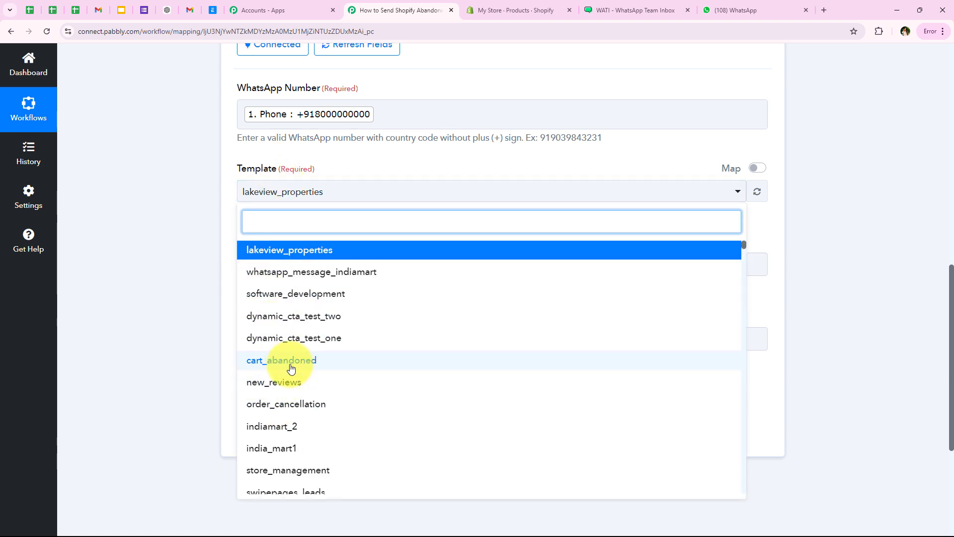
# Choose the cart_abandoned template and enter 'cart Abandoned' as the Broadcast Name
pyautogui.click(254, 361)
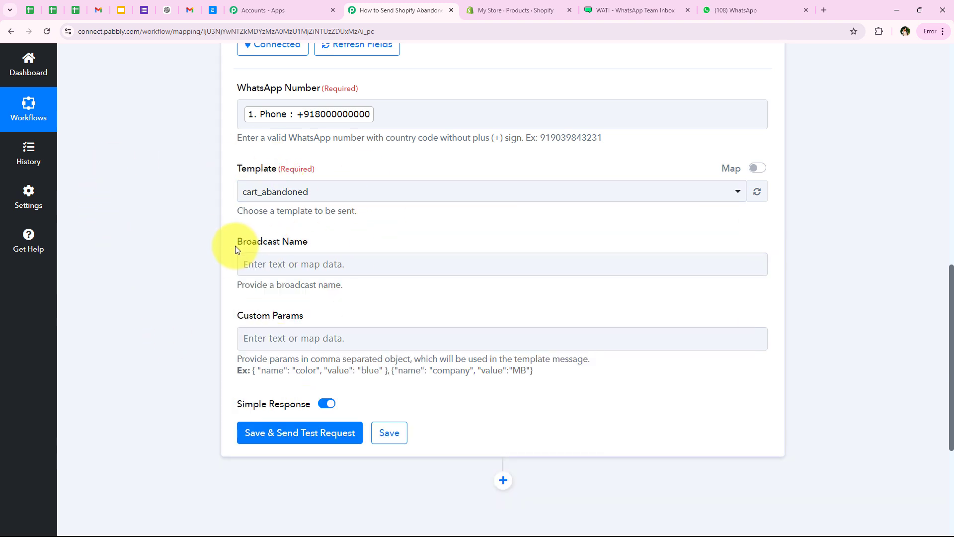
pyautogui.click(307, 267)
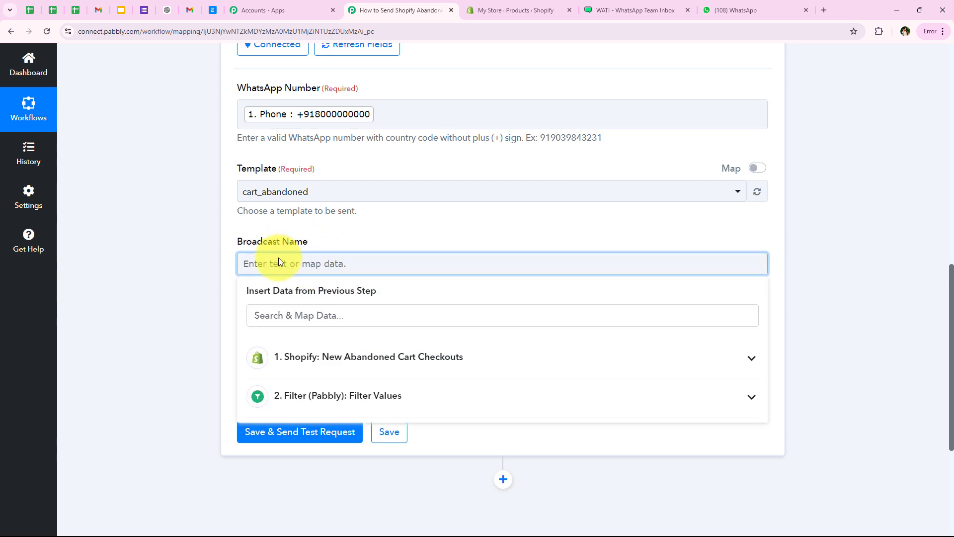
pyautogui.write('cart Abandoned')
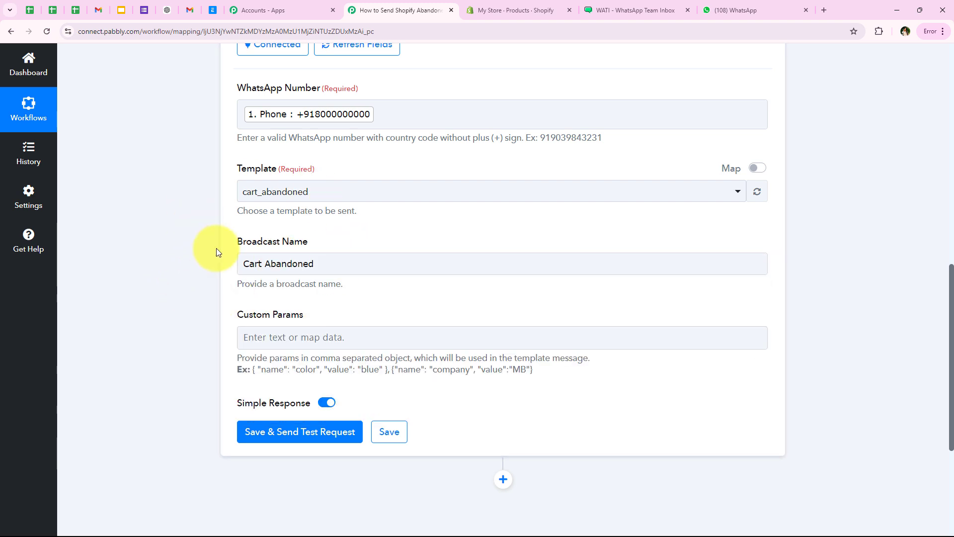
pyautogui.scroll(-2, 215, 253)
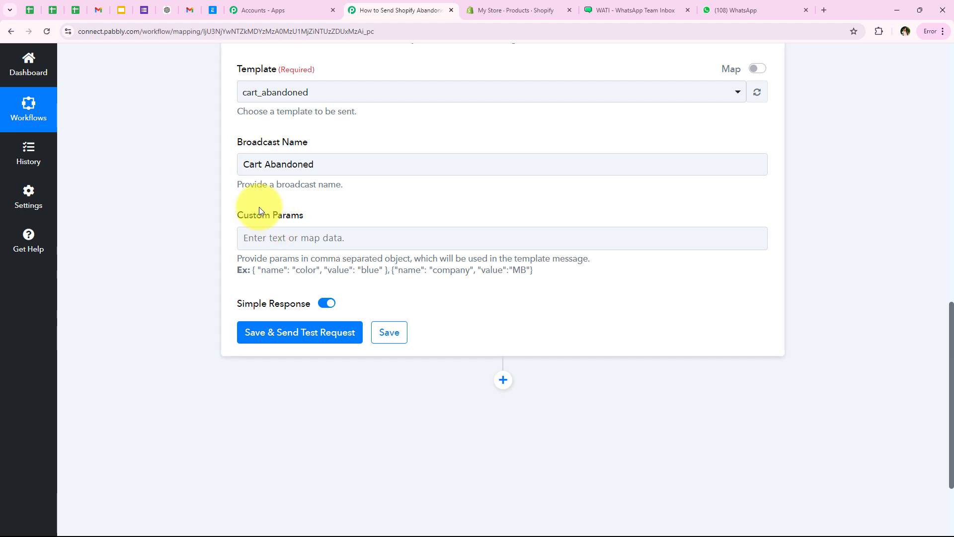
# Check that the WATI cart_abandoned template body uses a single {{name}} placeholder
pyautogui.click(651, 5)
pyautogui.scroll(-3, 427, 168)
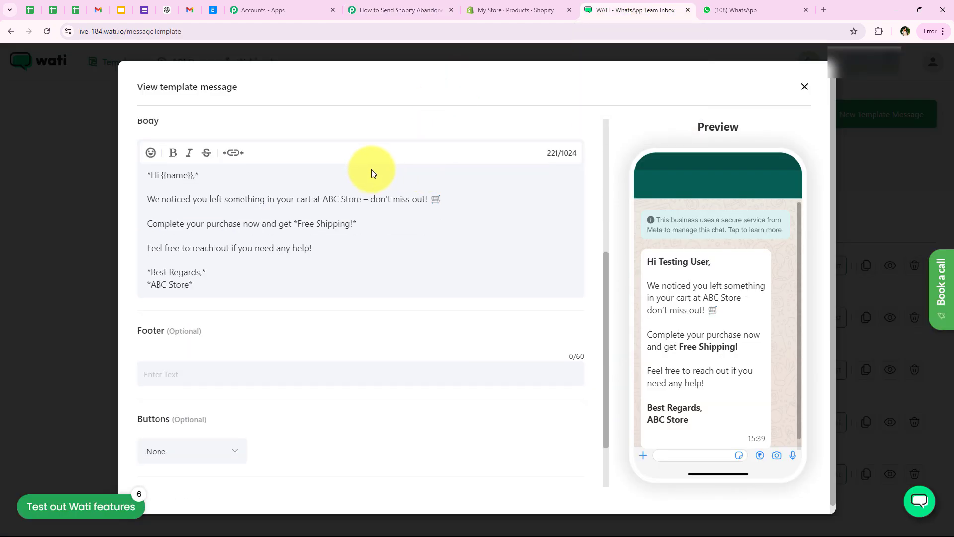
pyautogui.scroll(1, 371, 169)
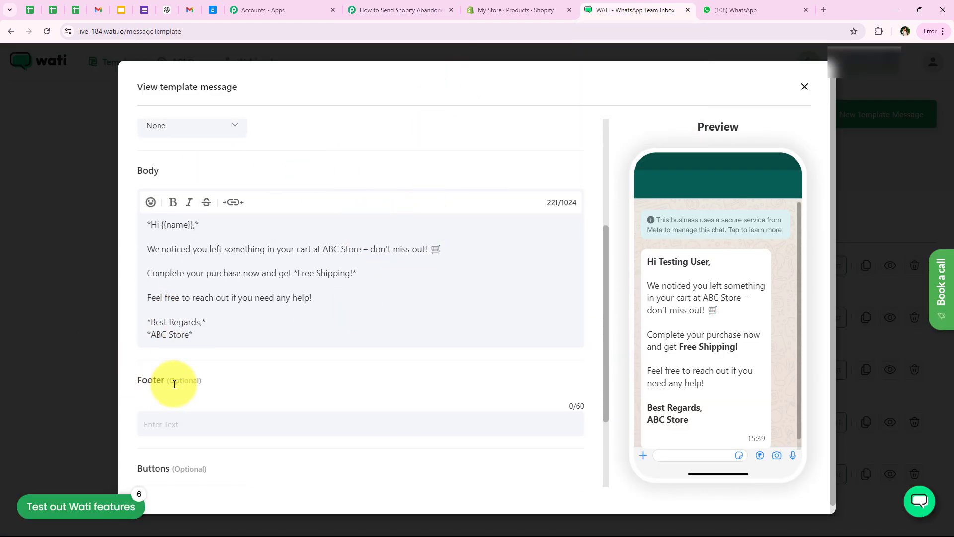
pyautogui.moveTo(162, 225); pyautogui.dragTo(189, 225)
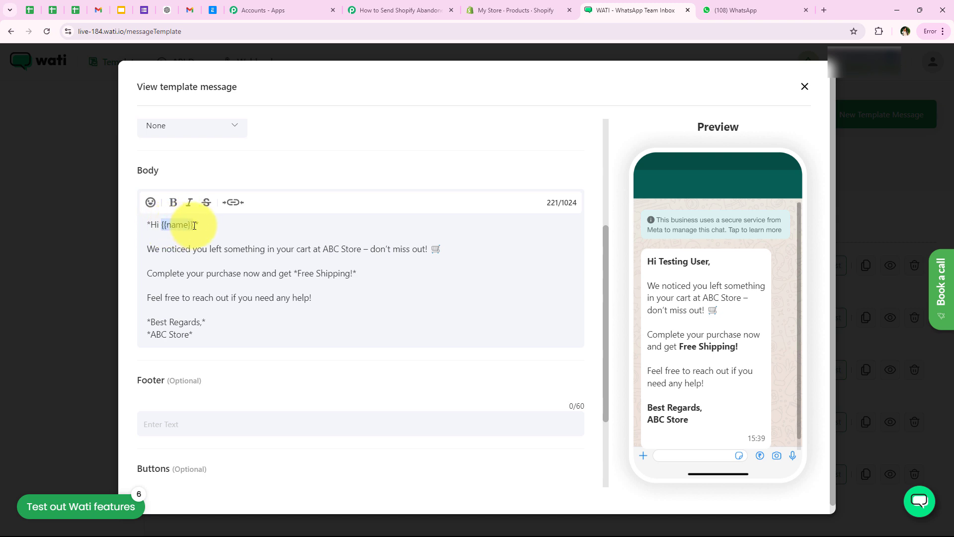
pyautogui.click(211, 269)
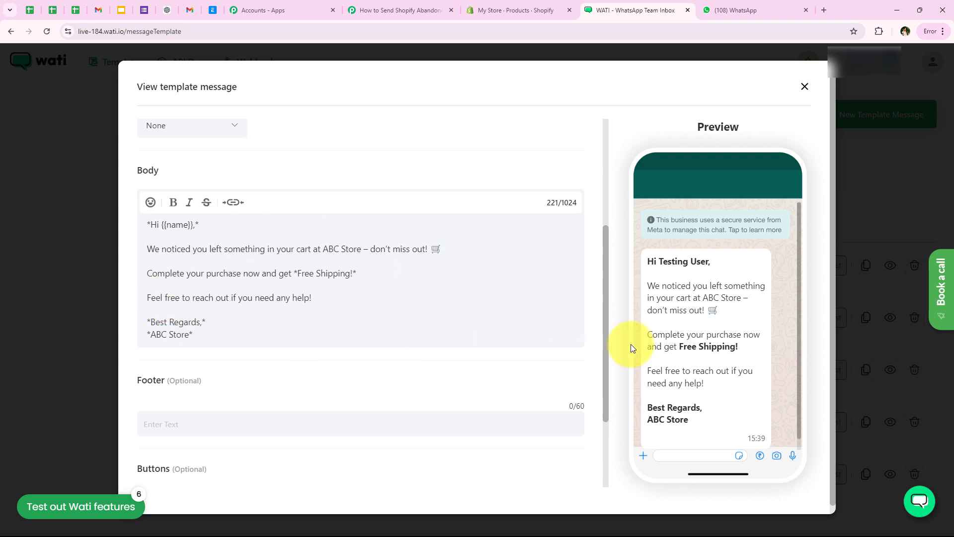
pyautogui.scroll(-1, 706, 341)
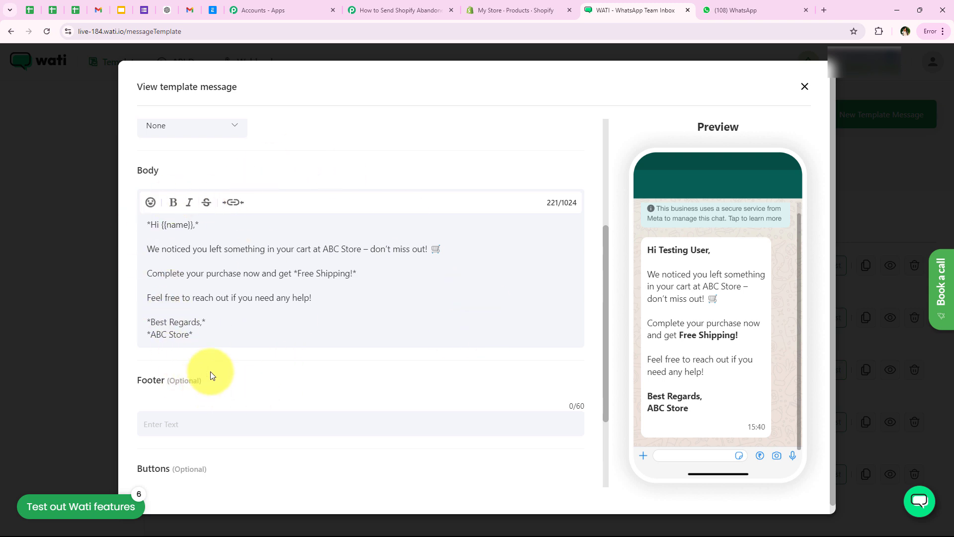
# Paste the example parameter object into the WATI step's Custom Params field
pyautogui.click(390, 6)
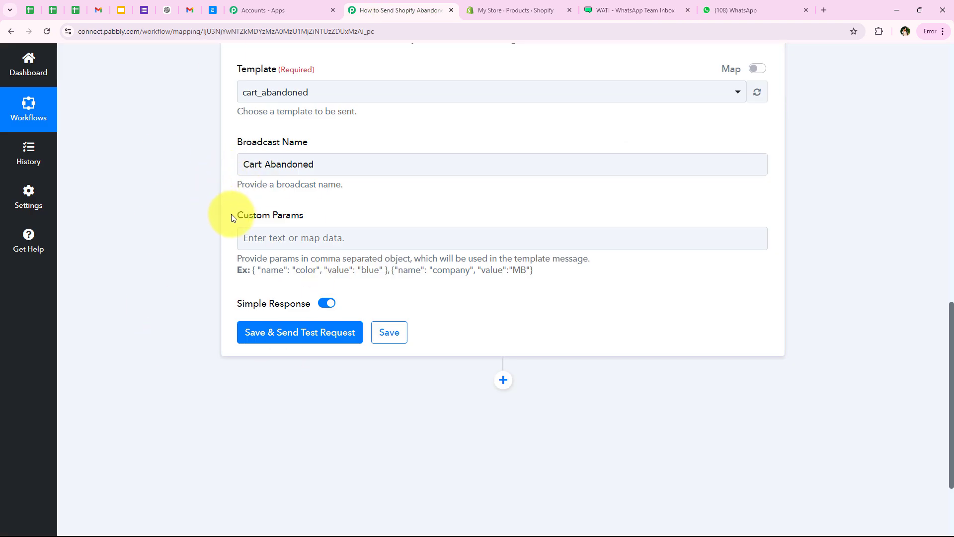
pyautogui.moveTo(234, 214); pyautogui.dragTo(251, 237)
pyautogui.click(251, 237)
pyautogui.click(207, 291)
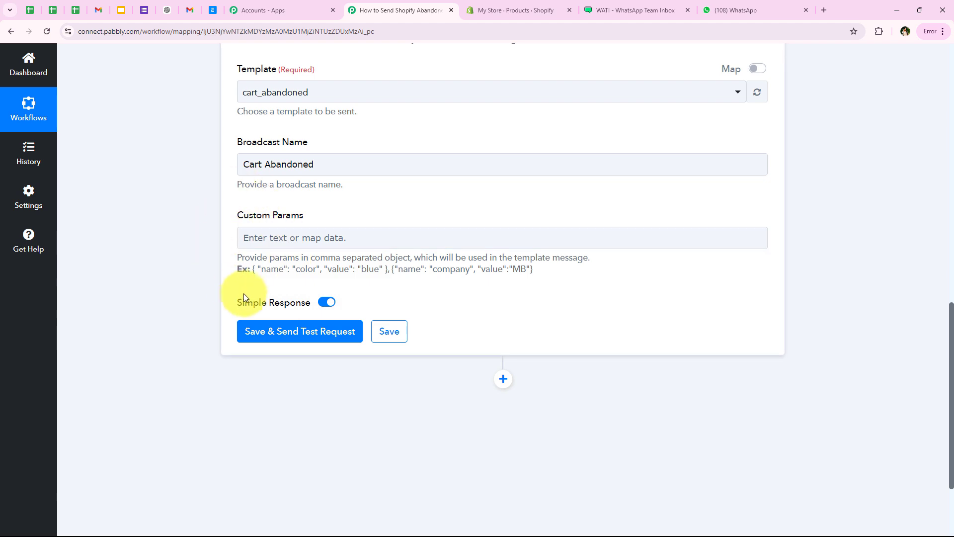
pyautogui.moveTo(253, 269); pyautogui.dragTo(388, 271)
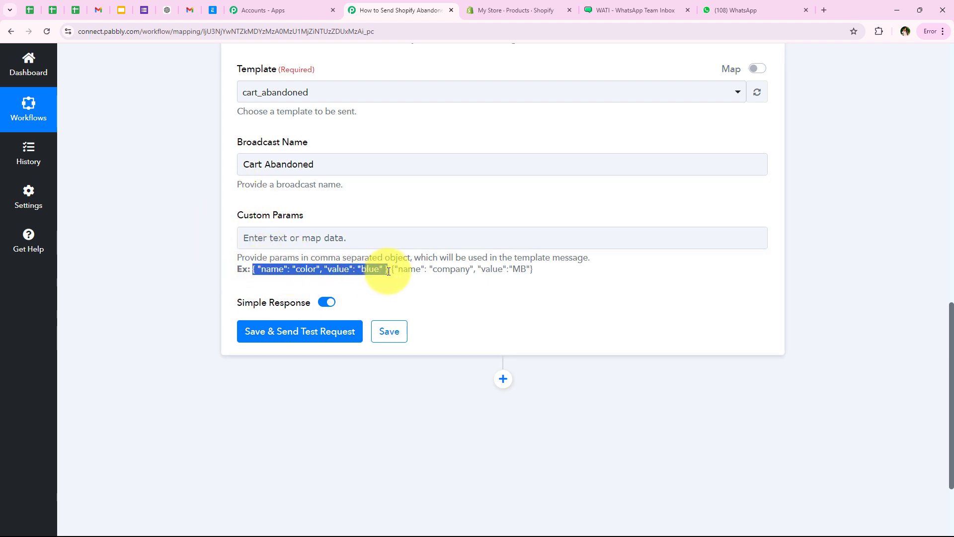
pyautogui.click(372, 238)
pyautogui.write('{ "name": "color", "value": "blue" }')
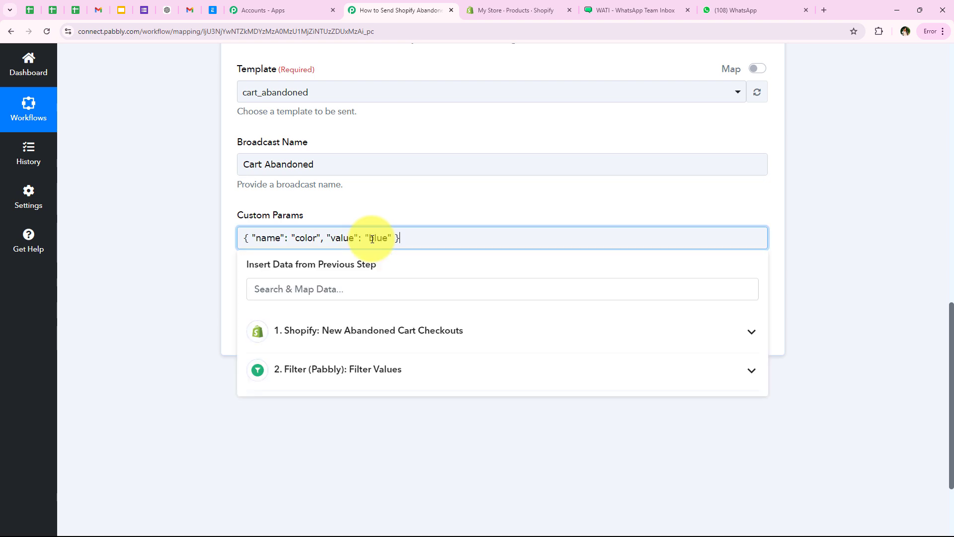
pyautogui.click(219, 236)
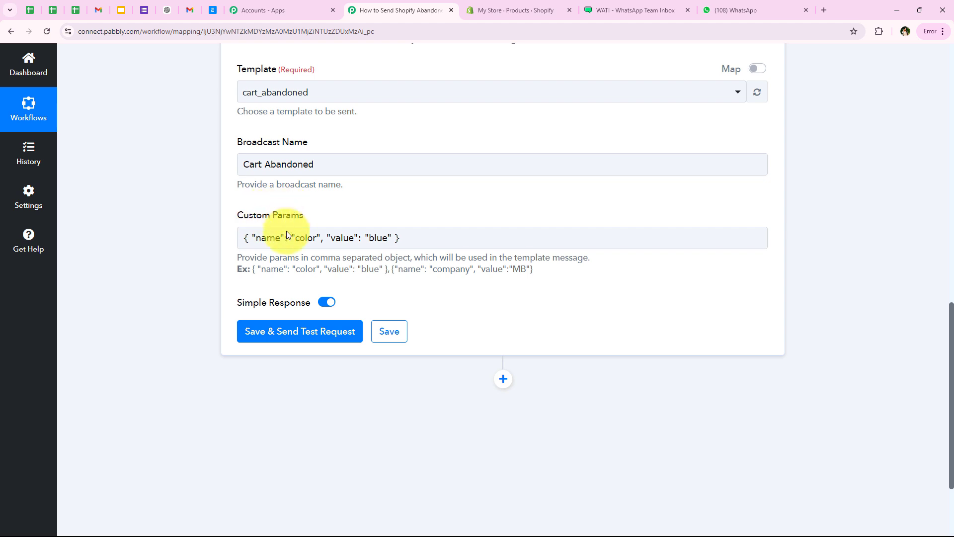
# Rename the parameter key to 'name' and map its value to Billing Address Name (Demo User)
pyautogui.moveTo(295, 237); pyautogui.dragTo(315, 237)
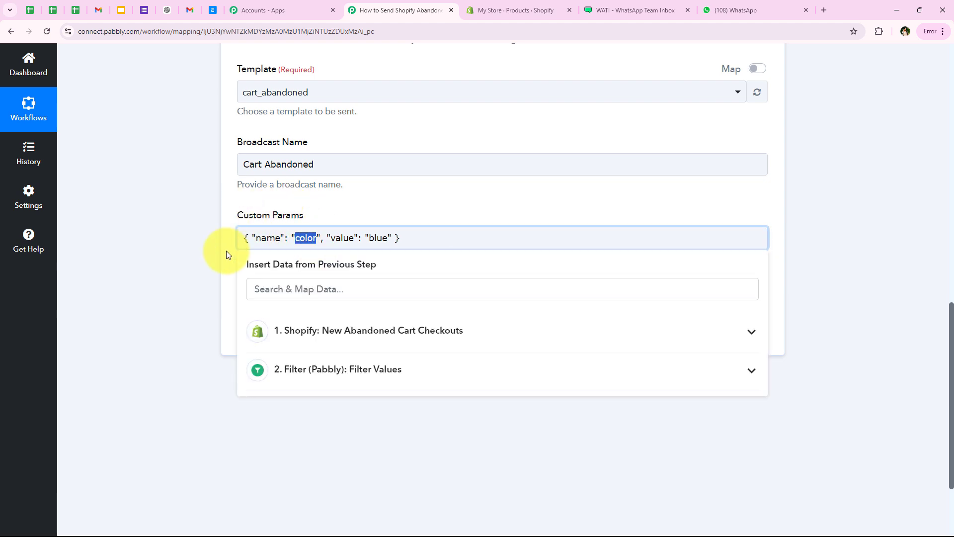
pyautogui.write('name')
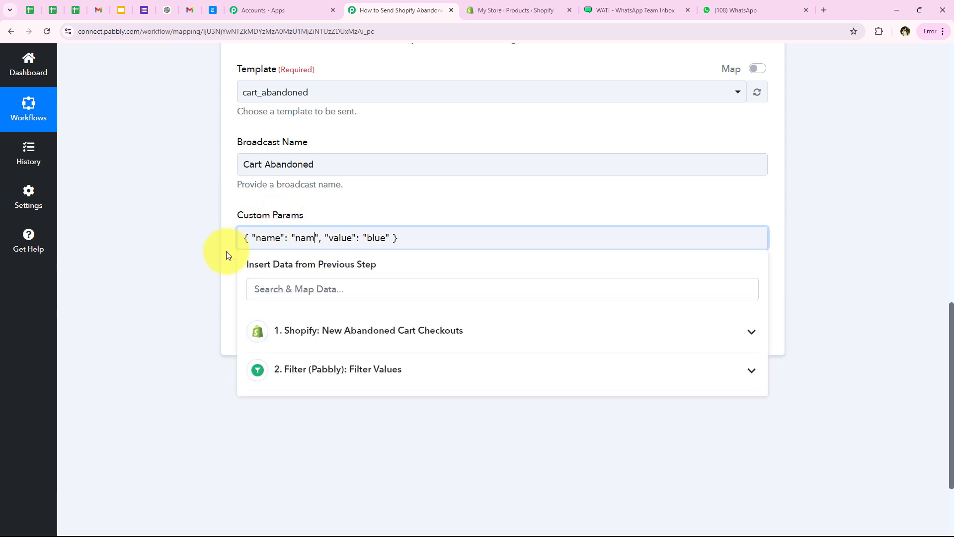
pyautogui.click(210, 258)
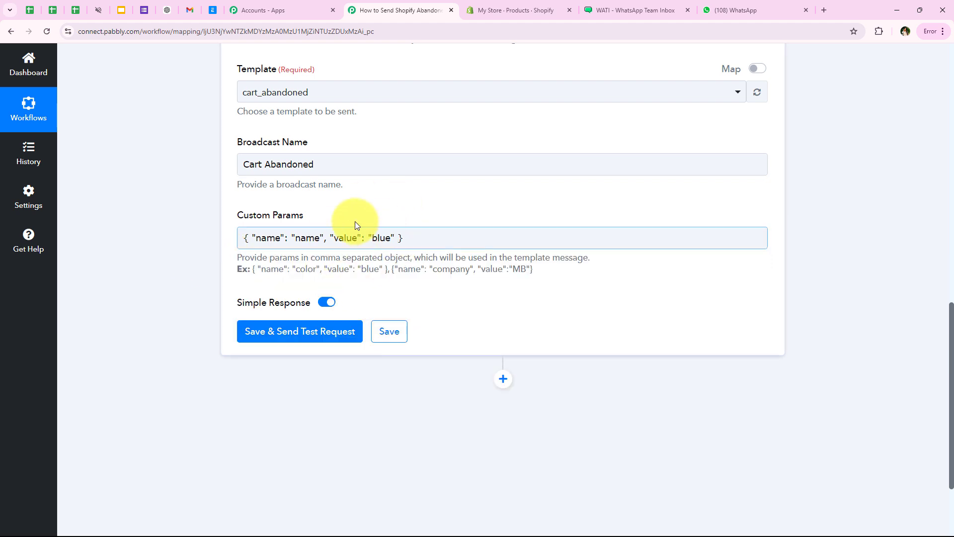
pyautogui.moveTo(370, 237); pyautogui.dragTo(391, 238)
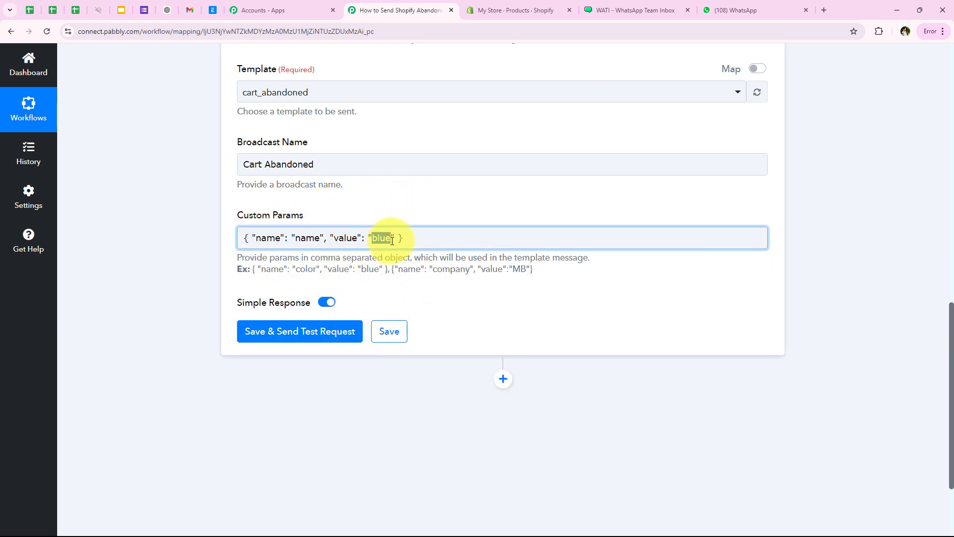
pyautogui.click(308, 282)
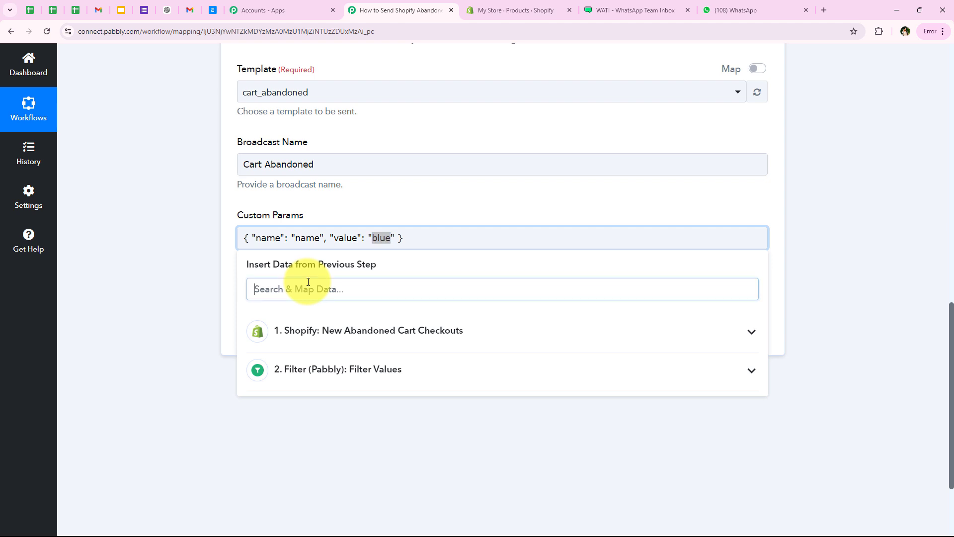
pyautogui.write('demo user')
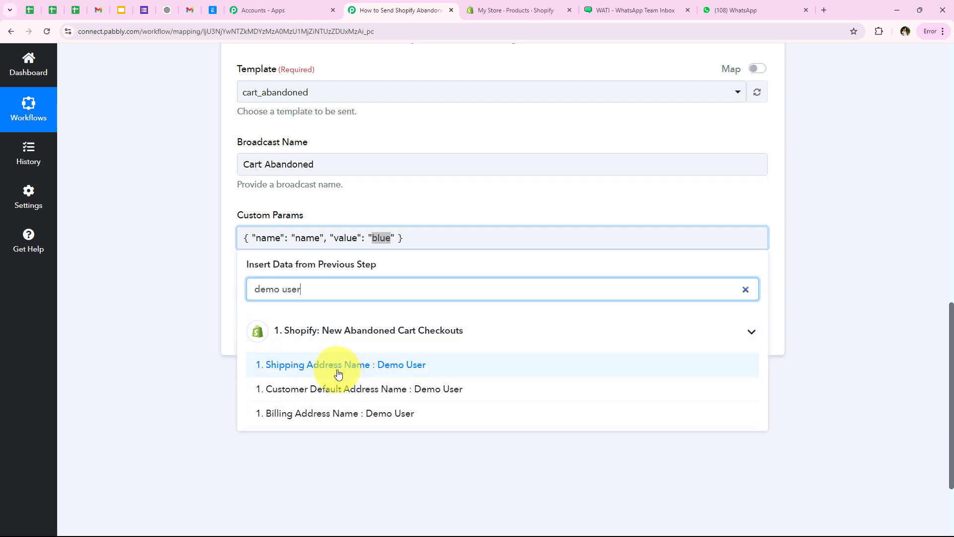
pyautogui.click(337, 413)
pyautogui.click(207, 245)
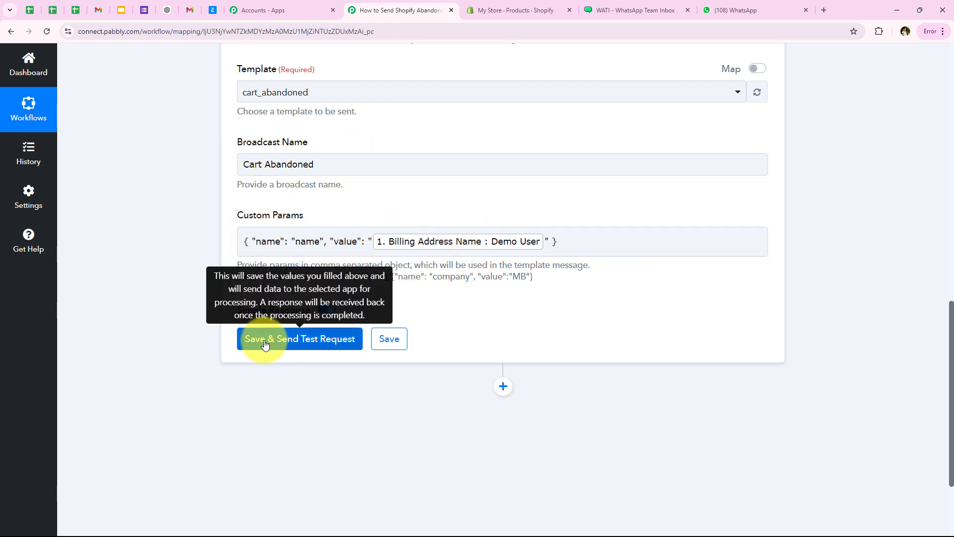
# Review the WATI step fields, including the phone data mapped to WhatsApp Number
pyautogui.scroll(-1, 263, 344)
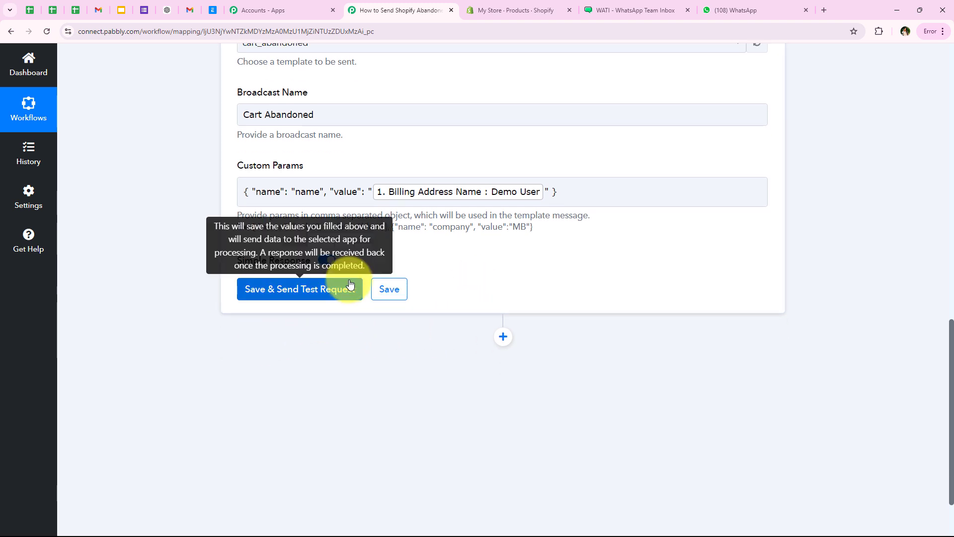
pyautogui.scroll(-1, 159, 316)
pyautogui.scroll(5, 159, 317)
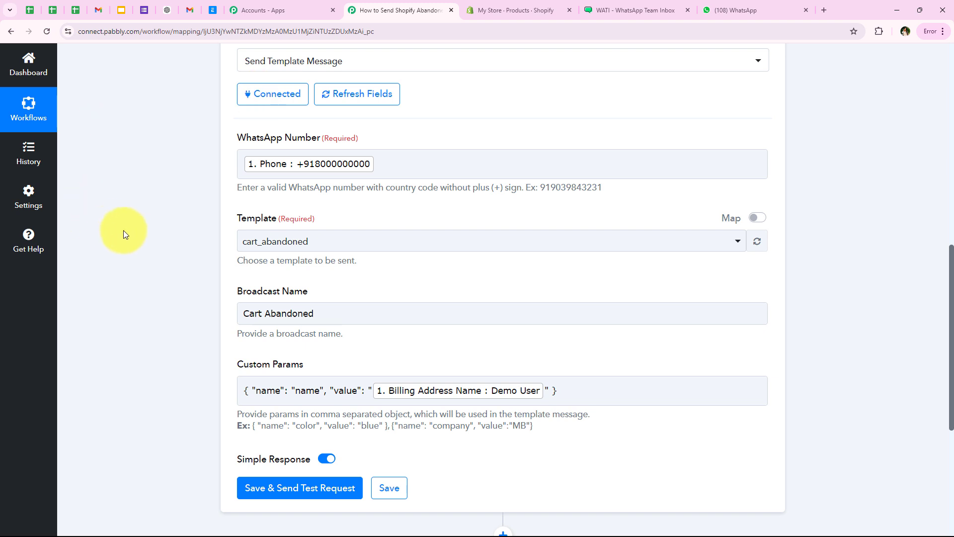
pyautogui.scroll(1, 334, 208)
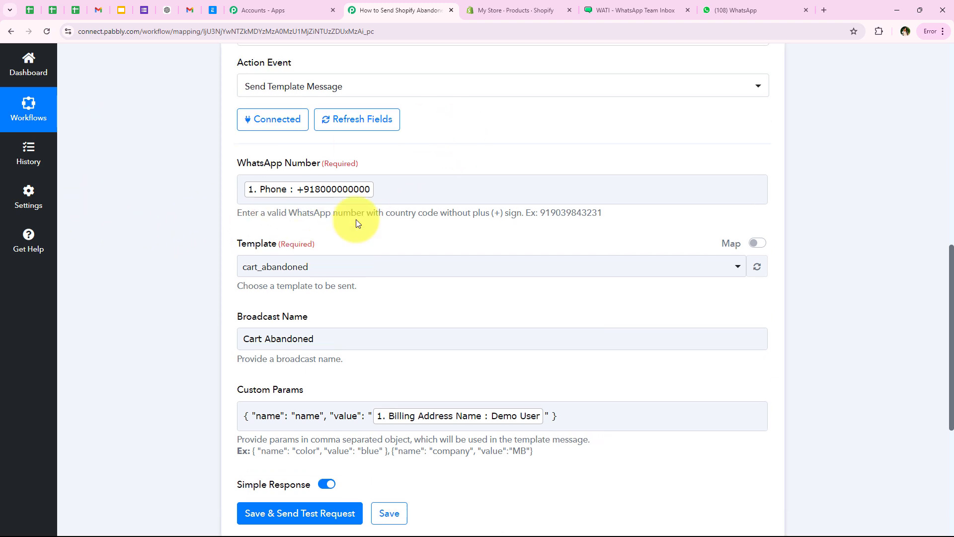
pyautogui.scroll(-2, 347, 245)
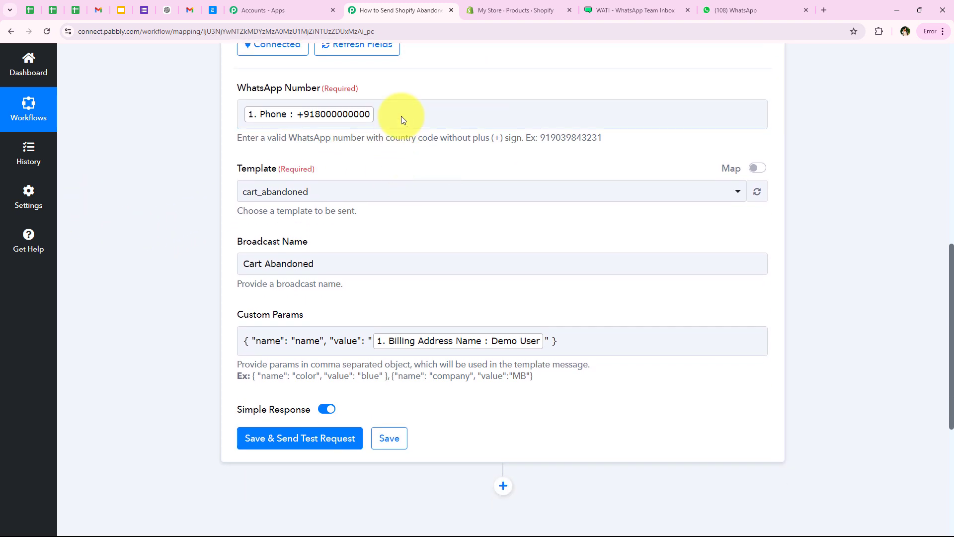
pyautogui.click(405, 117)
pyautogui.scroll(-1, 126, 243)
pyautogui.scroll(-4, 126, 243)
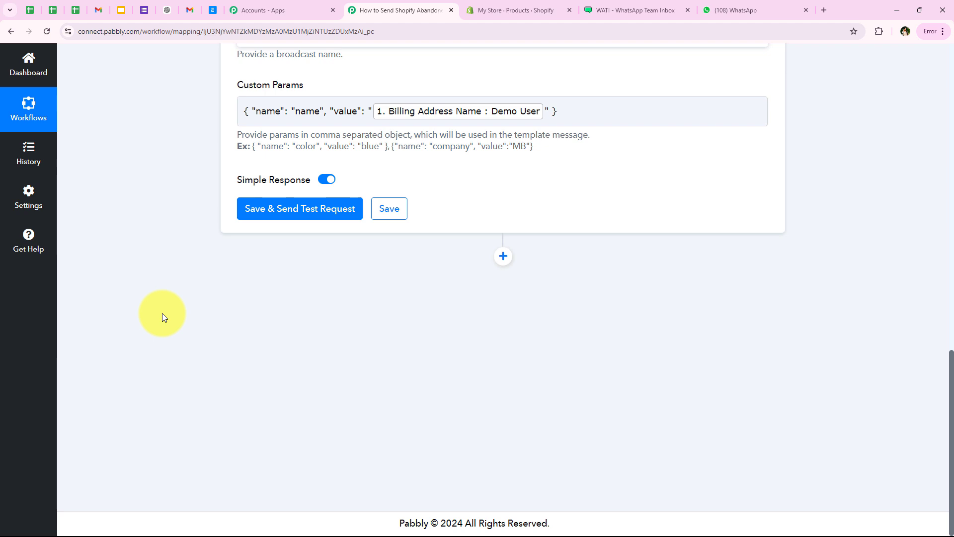
pyautogui.scroll(1, 138, 352)
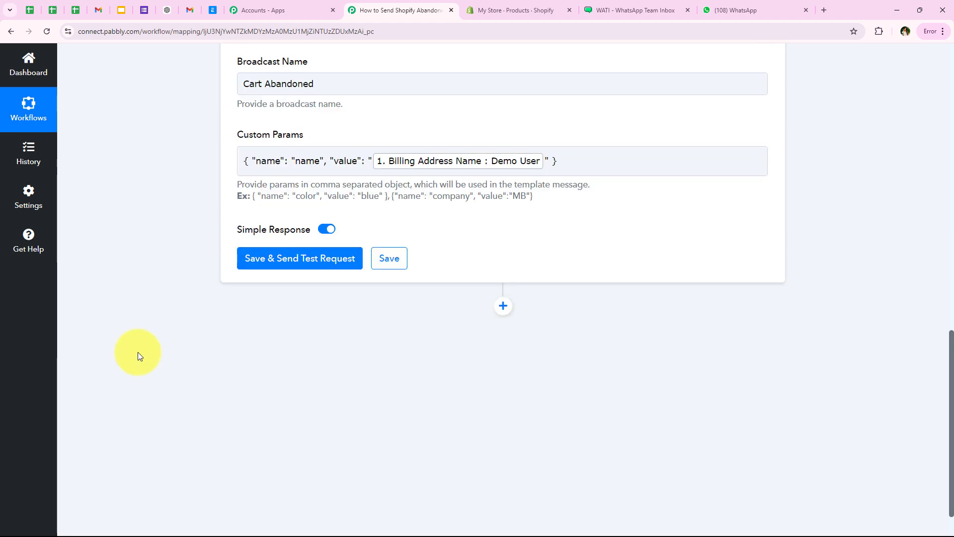
# Save and send a test, confirm the response shows cart_abandoned and Demo User, then collapse the step
pyautogui.click(245, 265)
pyautogui.scroll(-1, 231, 279)
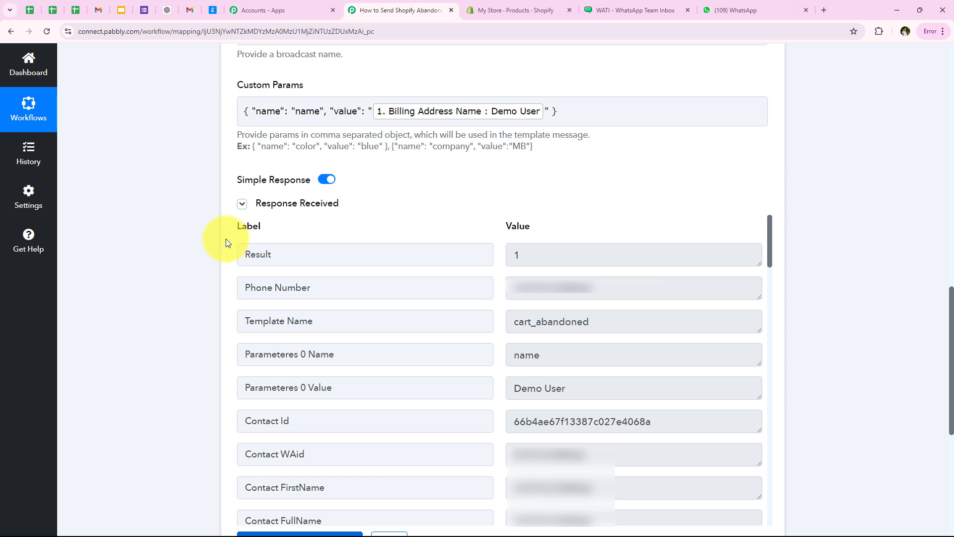
pyautogui.moveTo(590, 320); pyautogui.dragTo(490, 321)
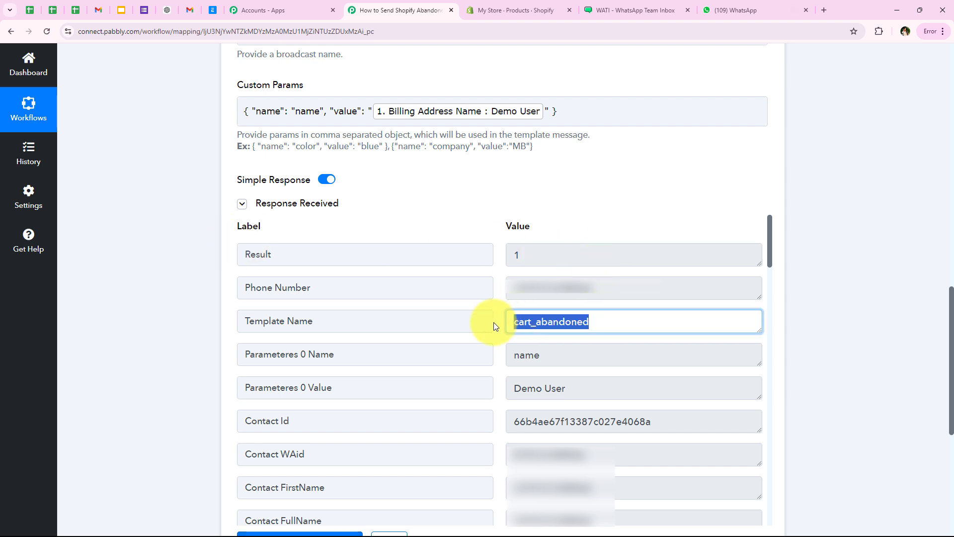
pyautogui.moveTo(589, 390); pyautogui.dragTo(347, 389)
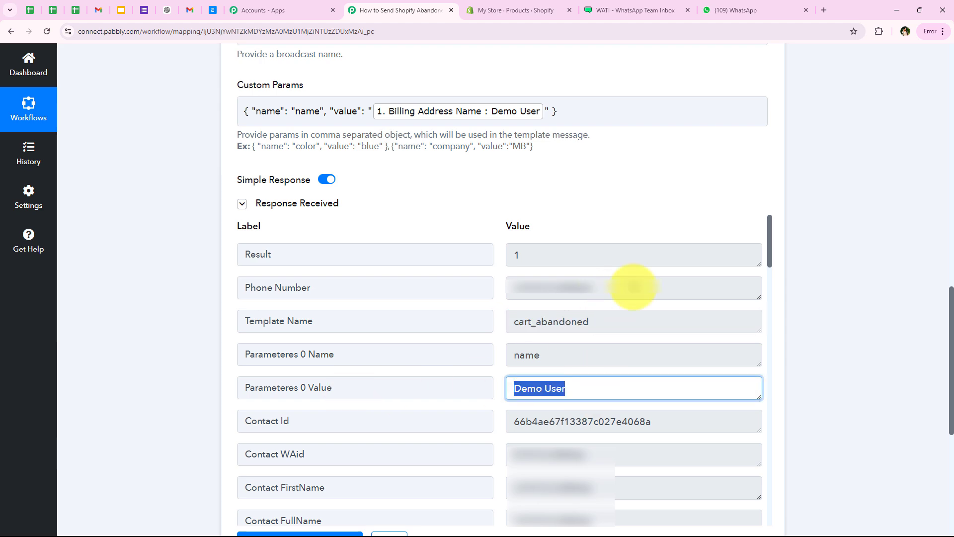
pyautogui.moveTo(632, 286); pyautogui.dragTo(456, 294)
pyautogui.click(190, 285)
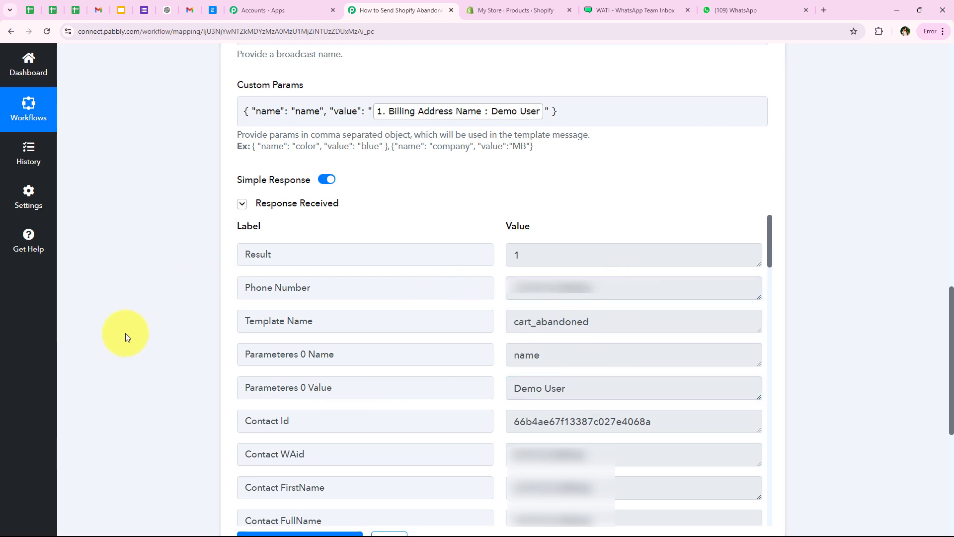
pyautogui.scroll(10, 122, 59)
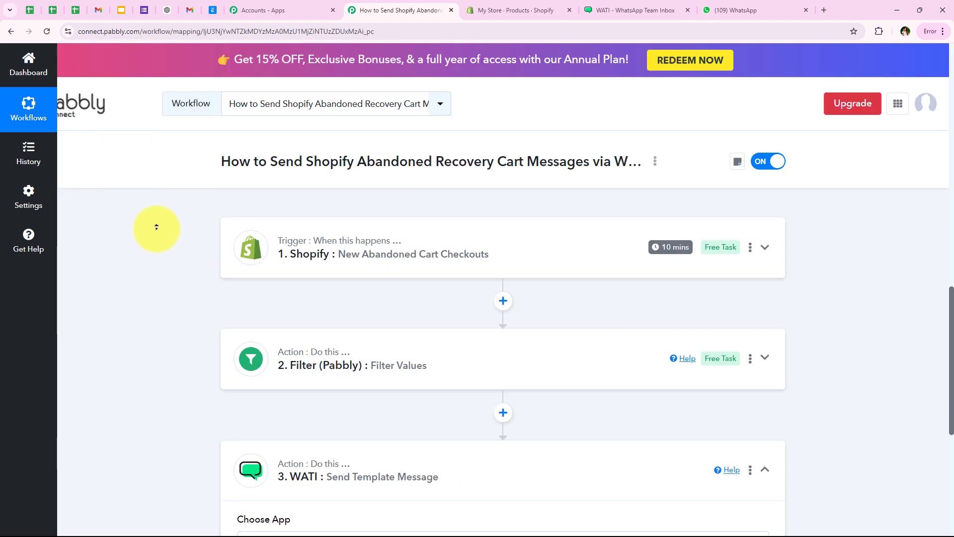
pyautogui.click(338, 454)
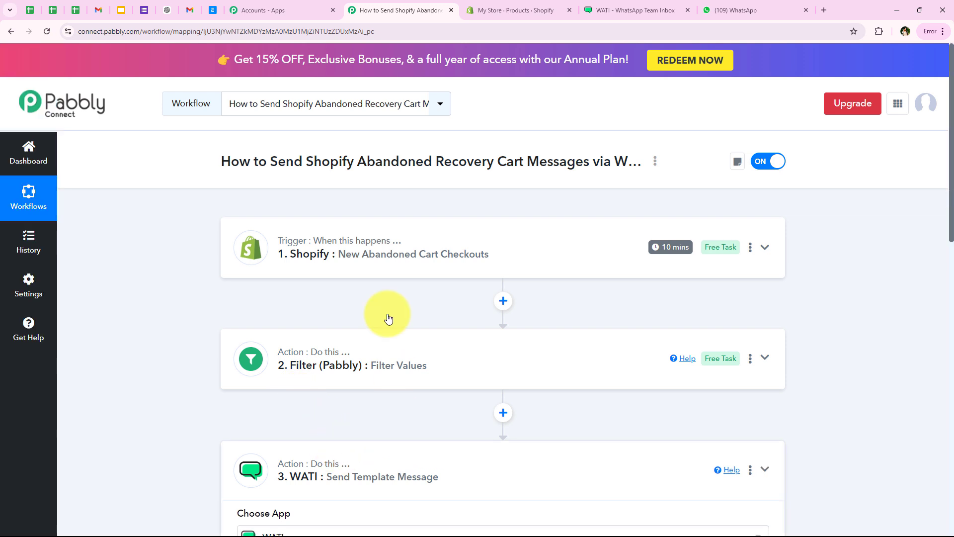
pyautogui.click(737, 6)
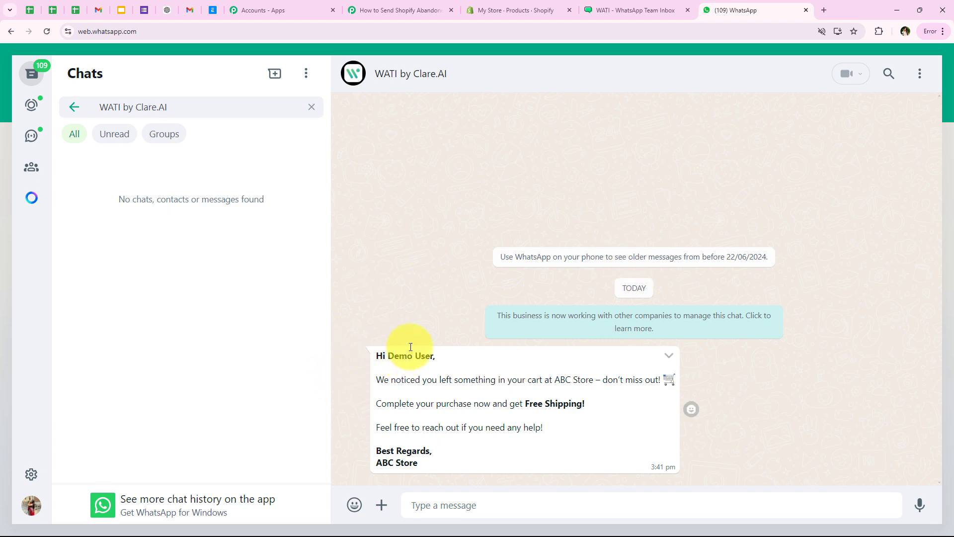
pyautogui.moveTo(388, 356); pyautogui.dragTo(434, 356)
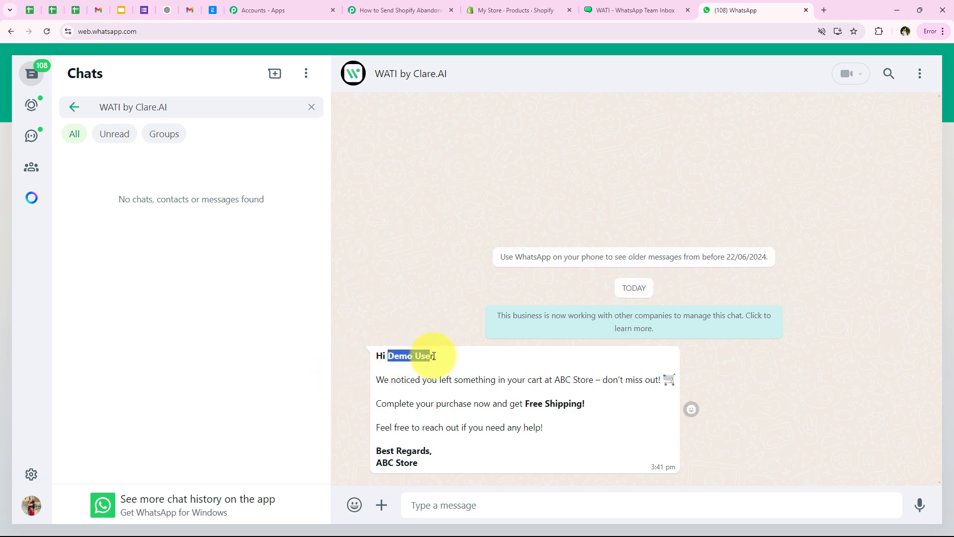
pyautogui.click(395, 371)
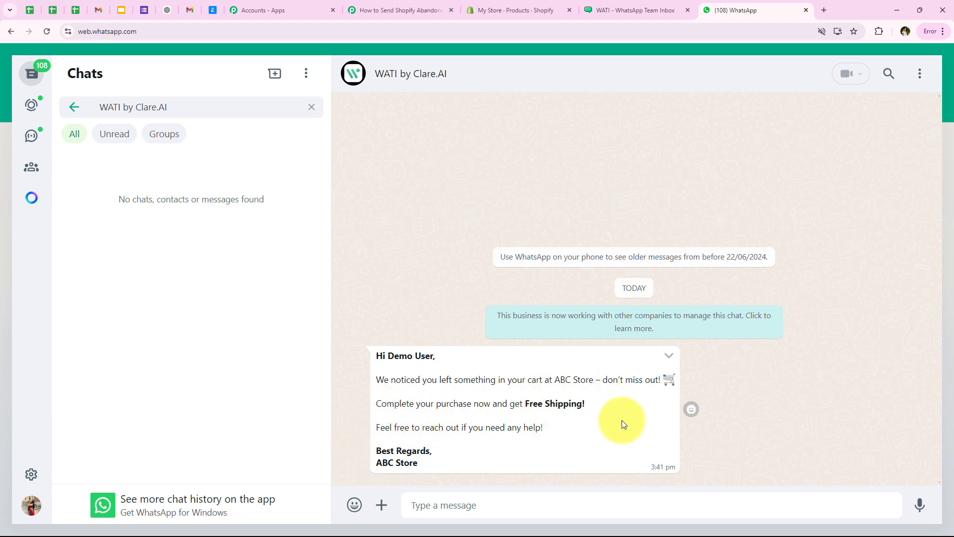
pyautogui.click(393, 10)
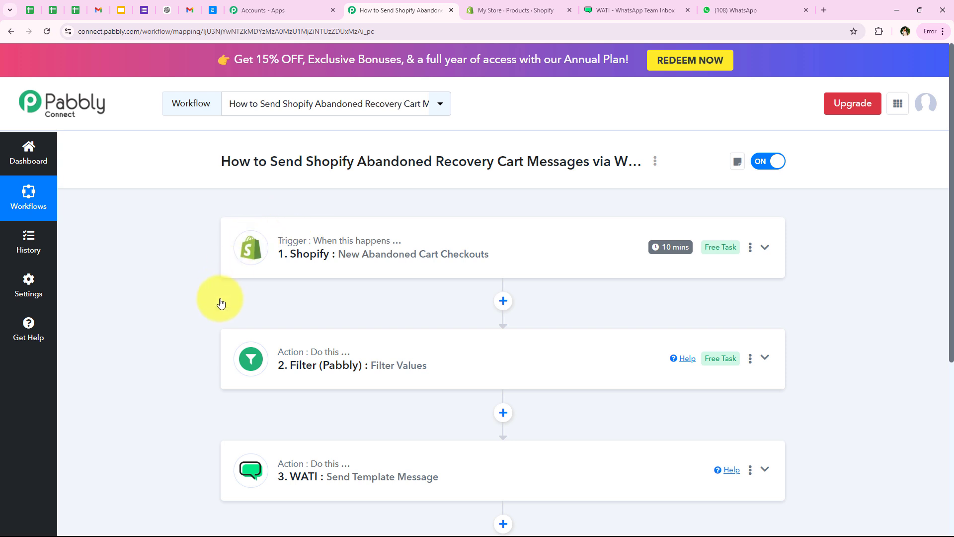
# Scroll through the workflow, then return to WhatsApp's received ABC Store cart reminder
pyautogui.scroll(-1, 220, 313)
pyautogui.scroll(-2, 222, 343)
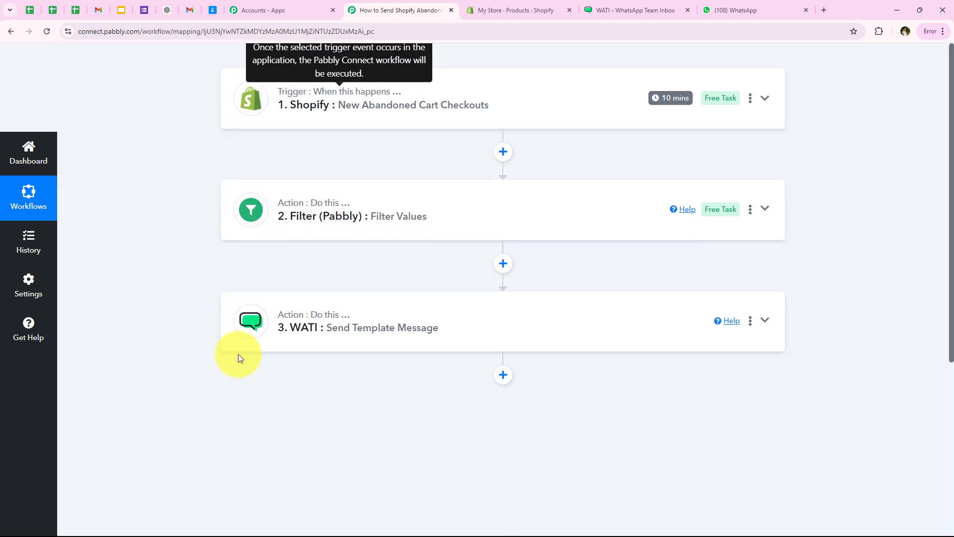
pyautogui.scroll(3, 88, 313)
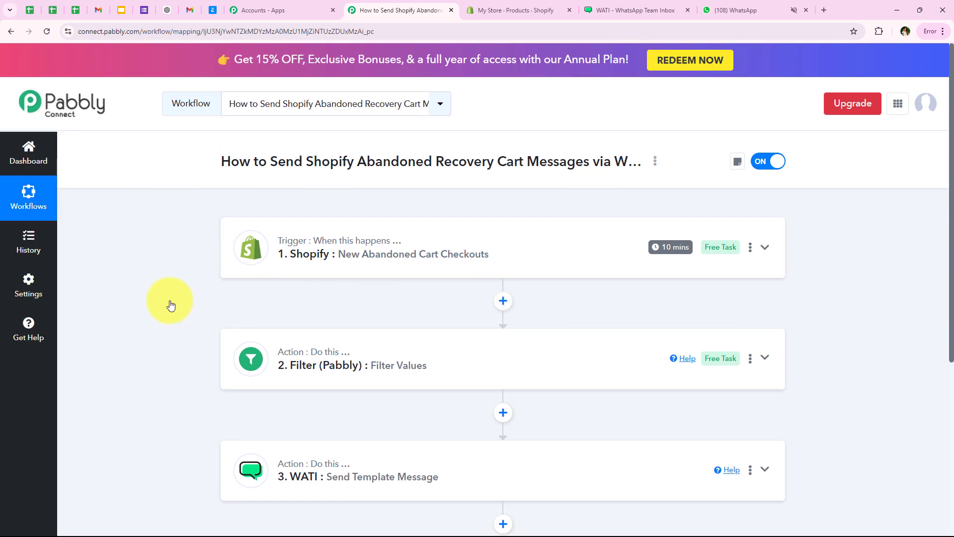
pyautogui.scroll(-1, 204, 323)
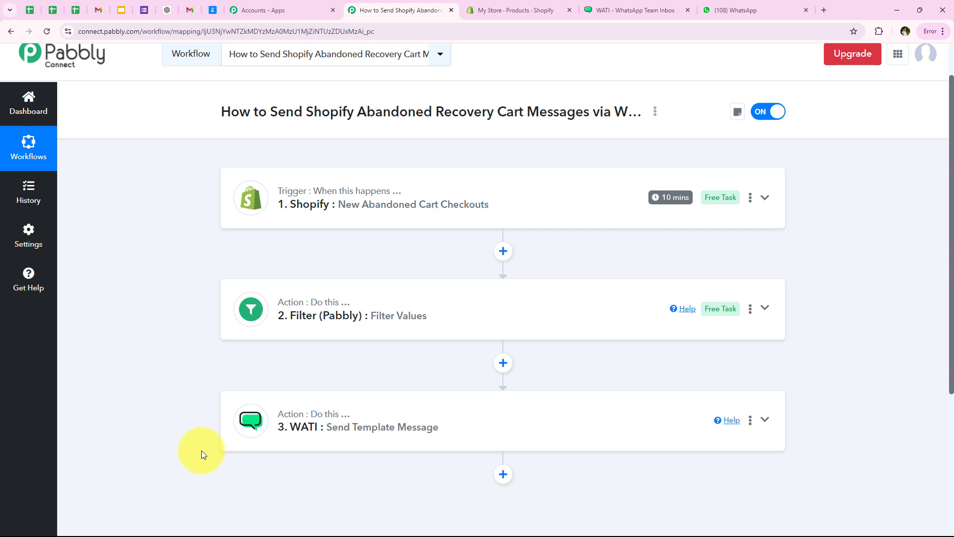
pyautogui.scroll(1, 201, 450)
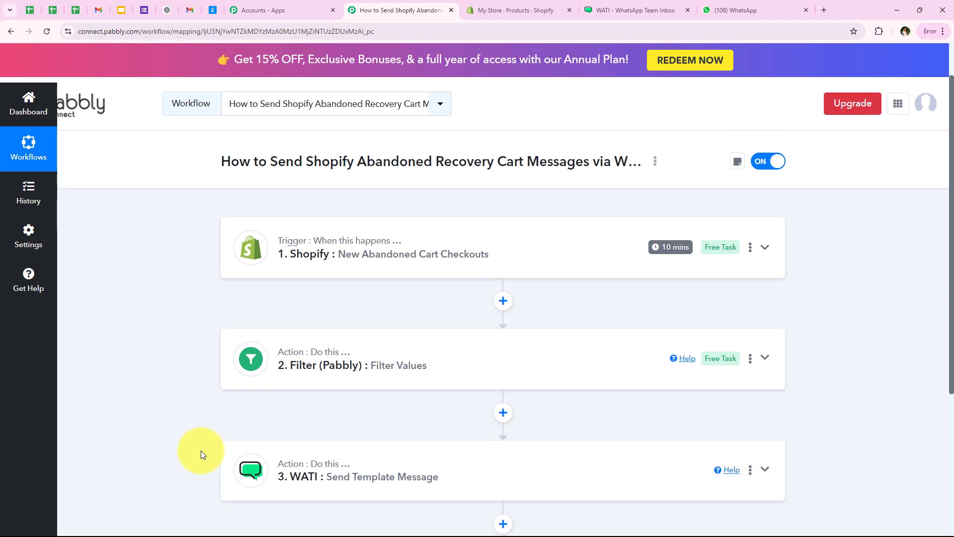
pyautogui.click(734, 10)
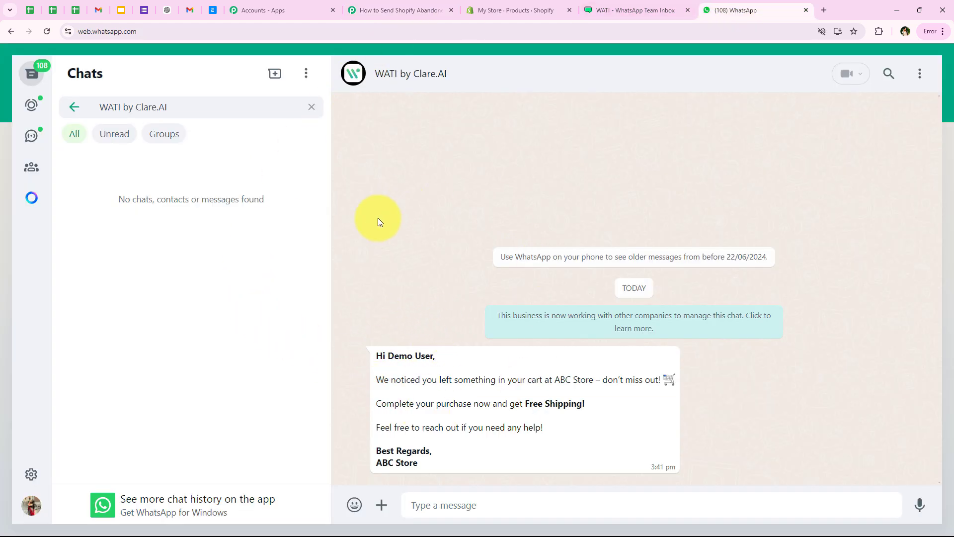
# Go back to the Pabbly Connect abandoned-cart workflow
pyautogui.click(400, 9)
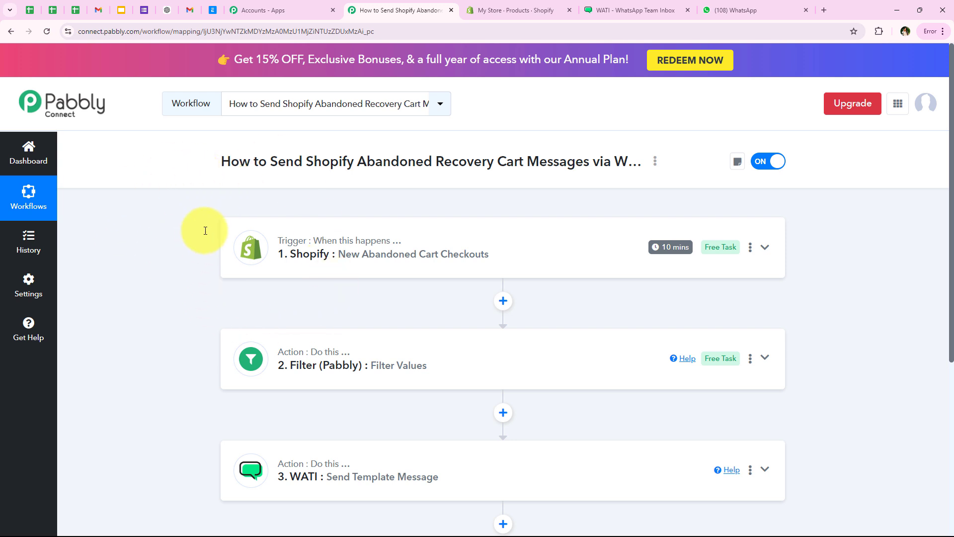
pyautogui.scroll(-1, 171, 254)
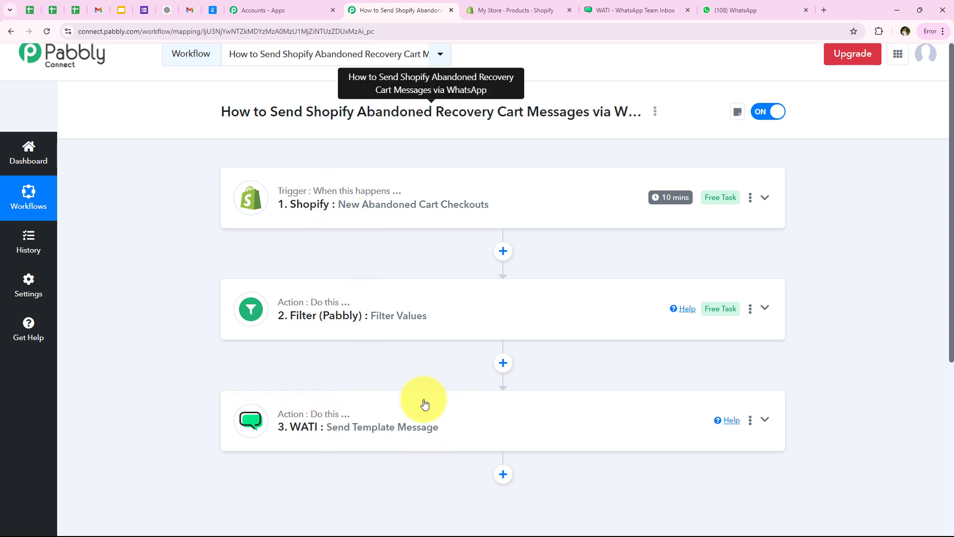
pyautogui.scroll(1, 159, 373)
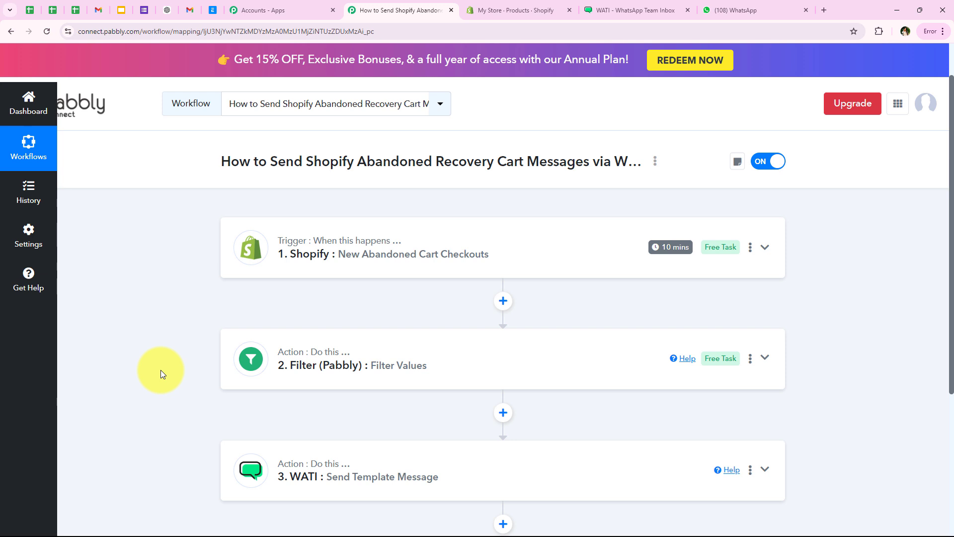